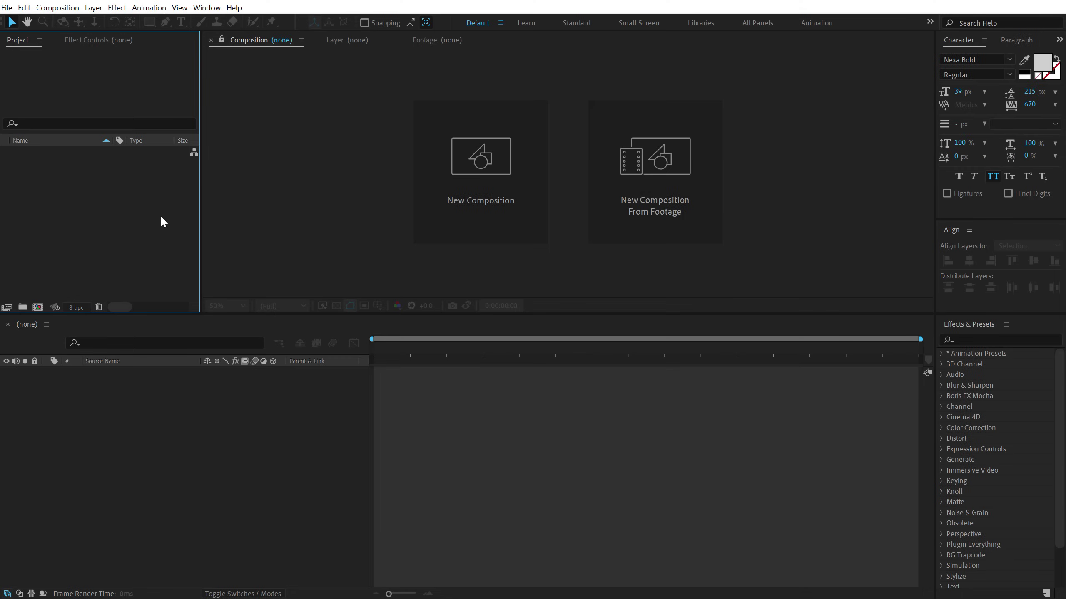
- Start a new composition named Title, 1920 px wide, with a 10-second duration
click(502, 183)
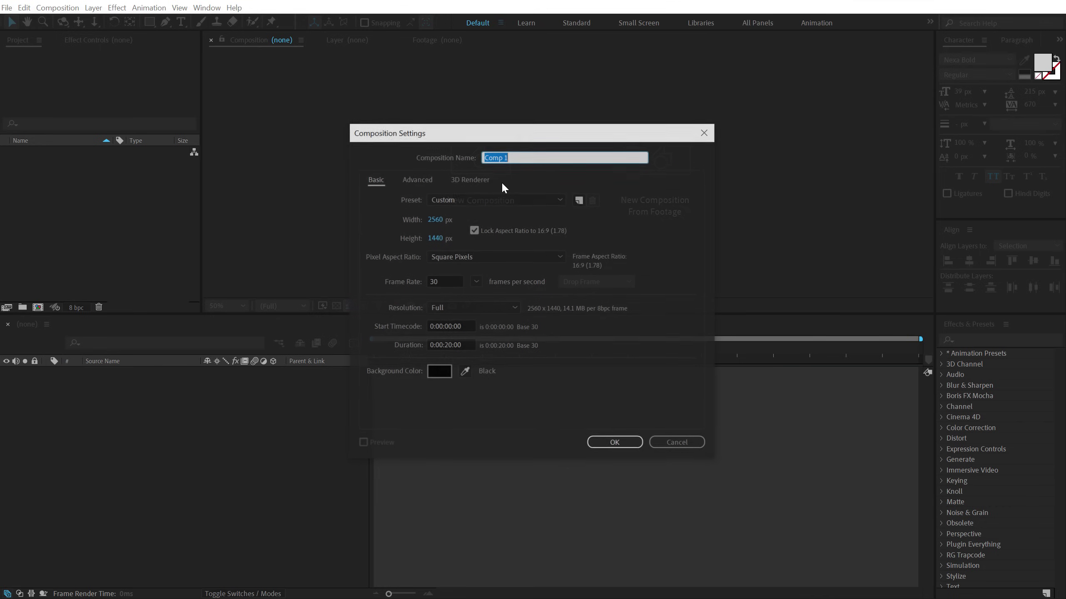
click(434, 219)
text(1920)
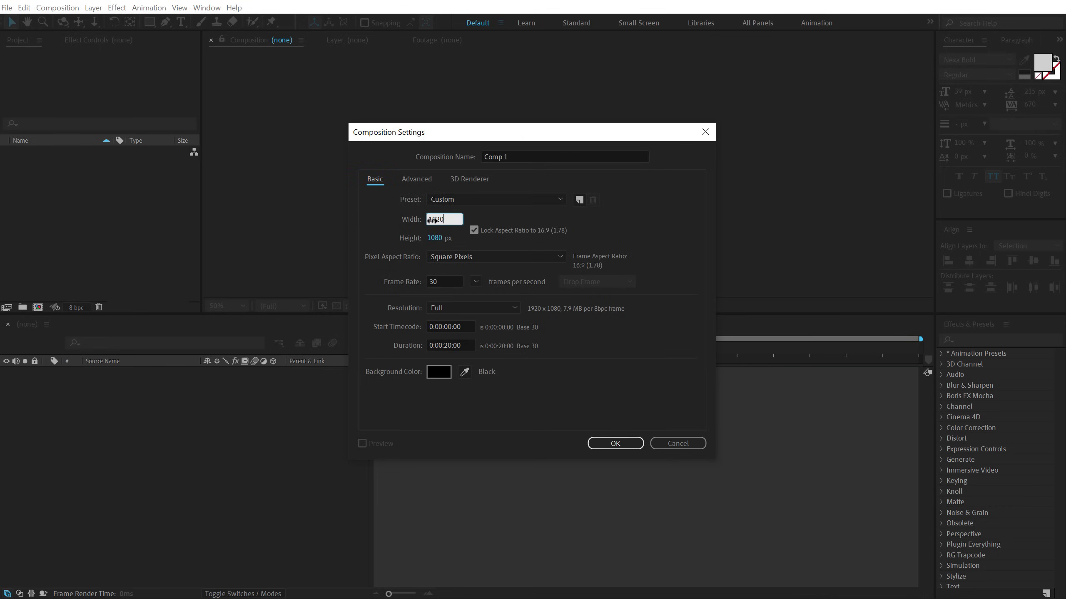
click(537, 156)
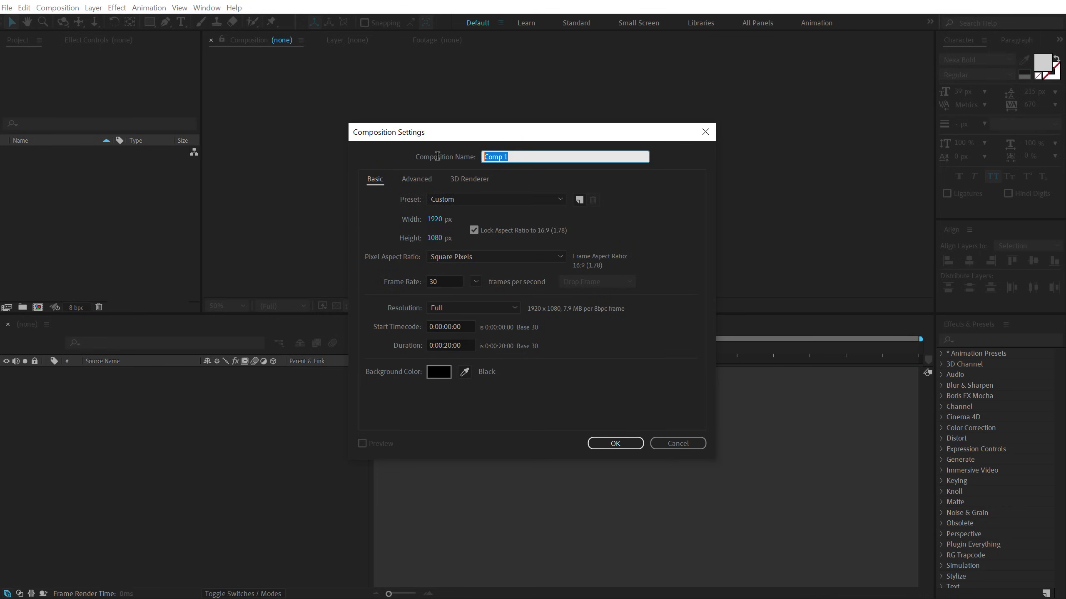
text(Title)
click(472, 343)
text(1)
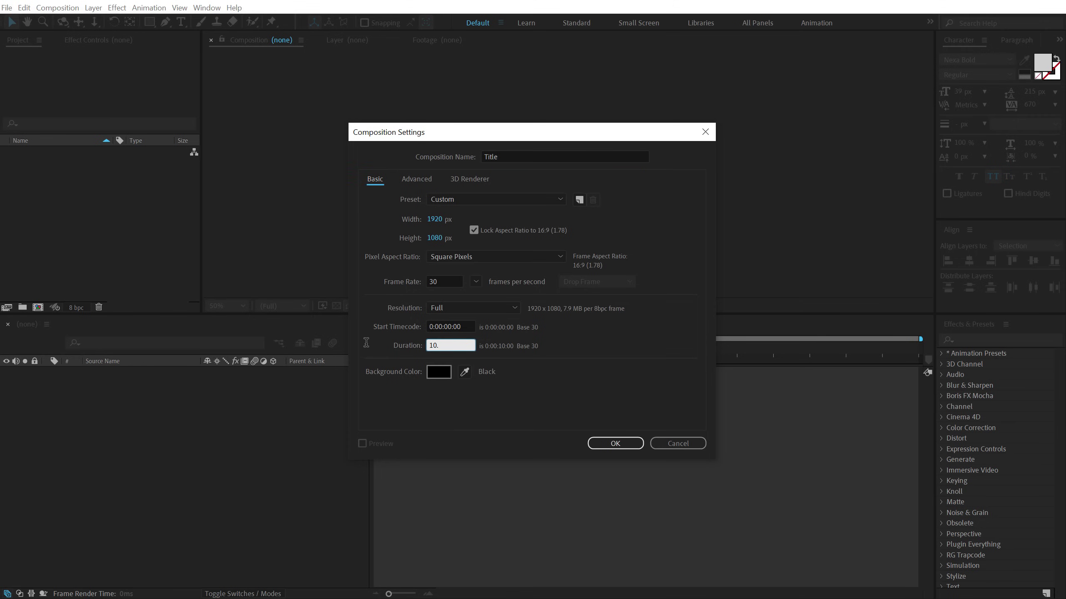
- Create the Title comp and type 'creative' as a new text layer in it
click(609, 443)
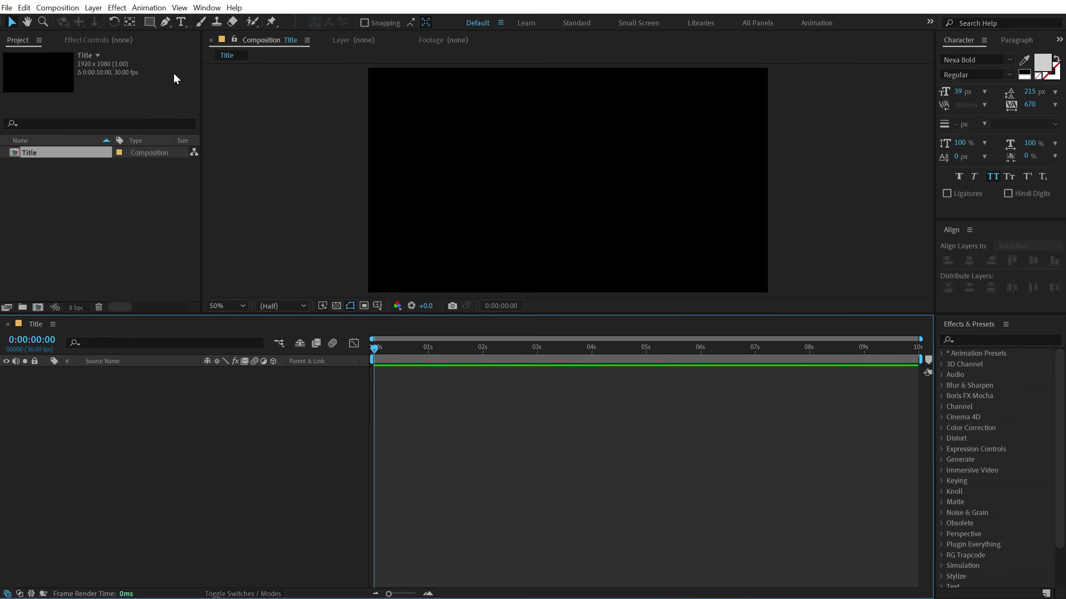
click(181, 21)
click(495, 184)
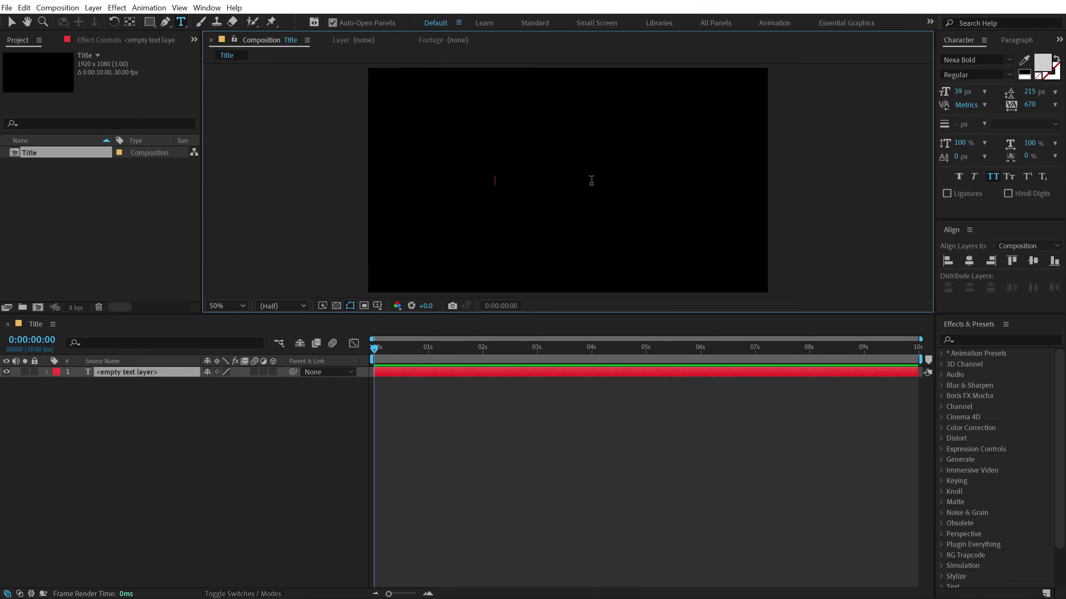
text(creative)
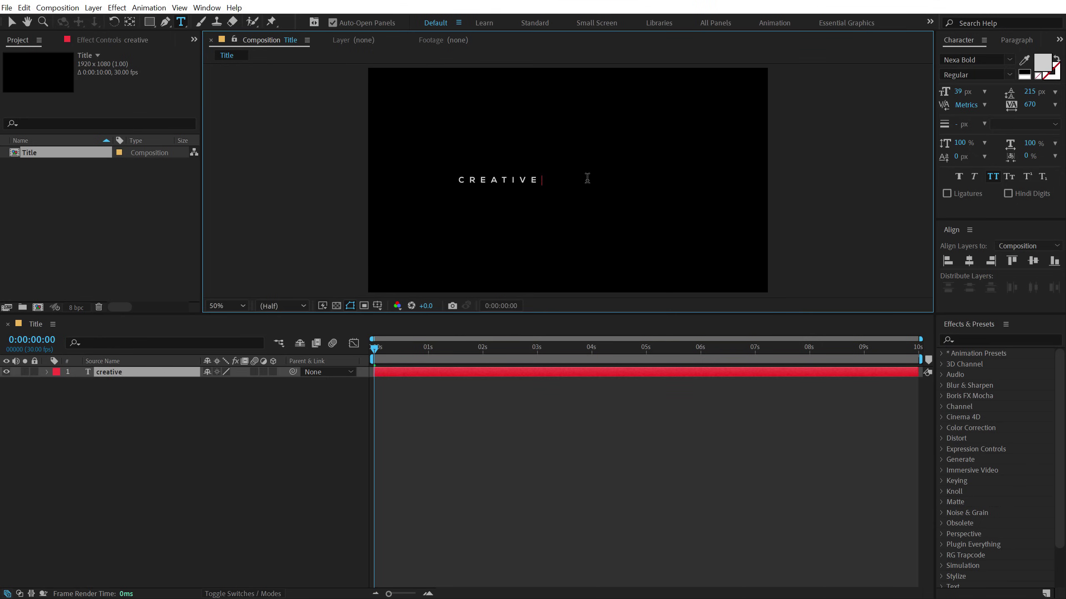
click(11, 22)
- Set the text to Bebas Neue Book at 271 px with 0 tracking
click(992, 57)
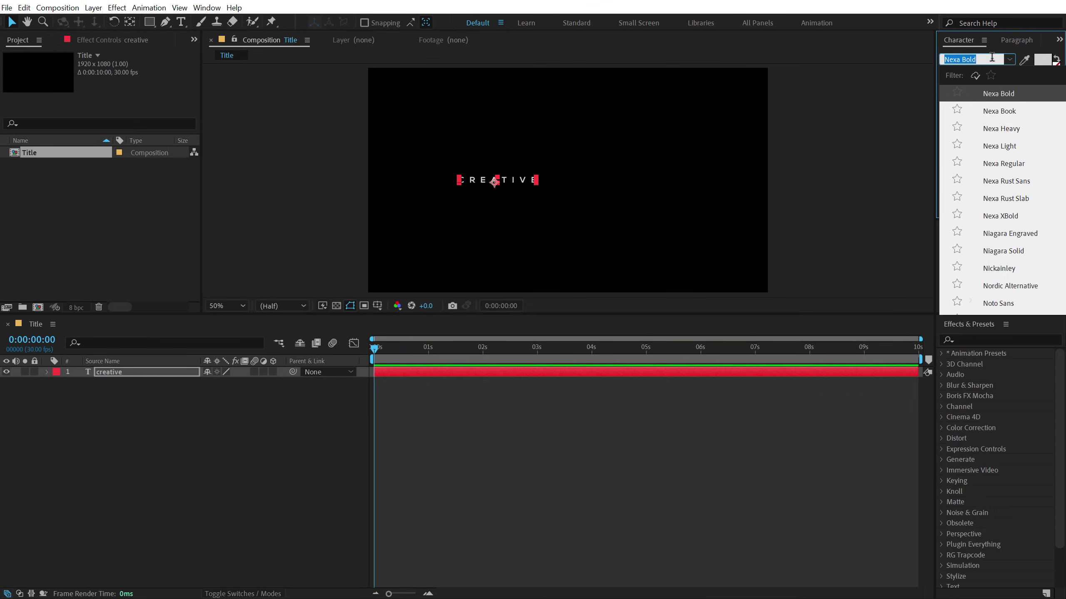
text(beb)
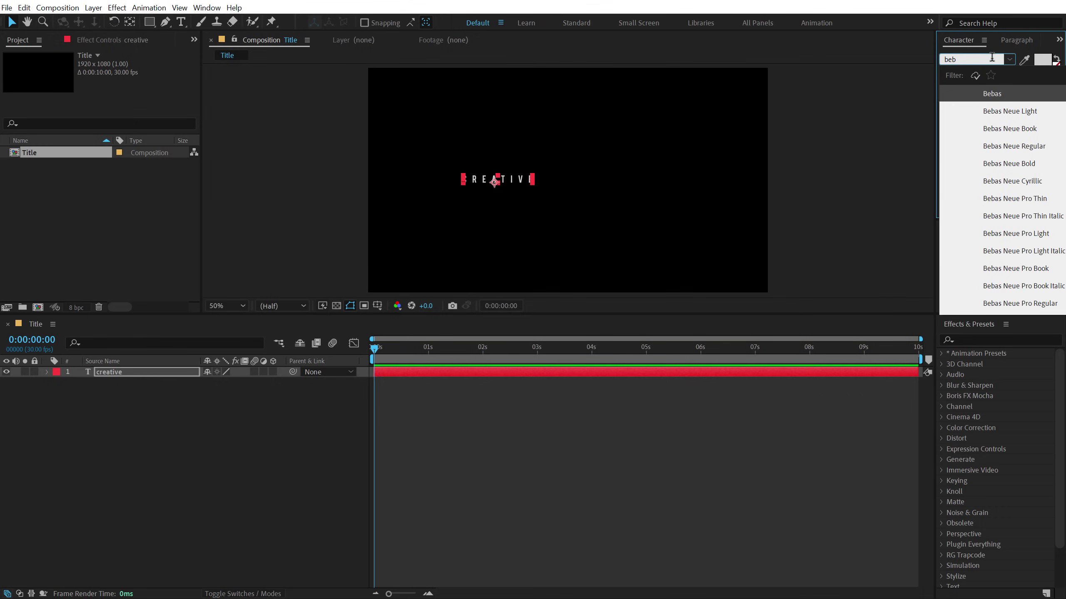
click(1018, 110)
click(1009, 75)
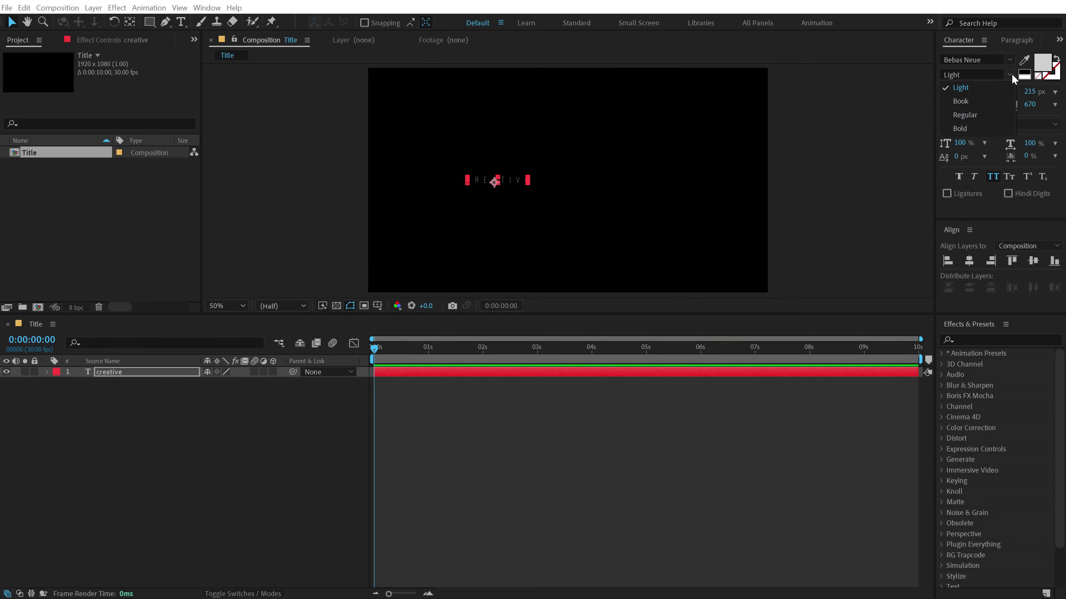
click(952, 102)
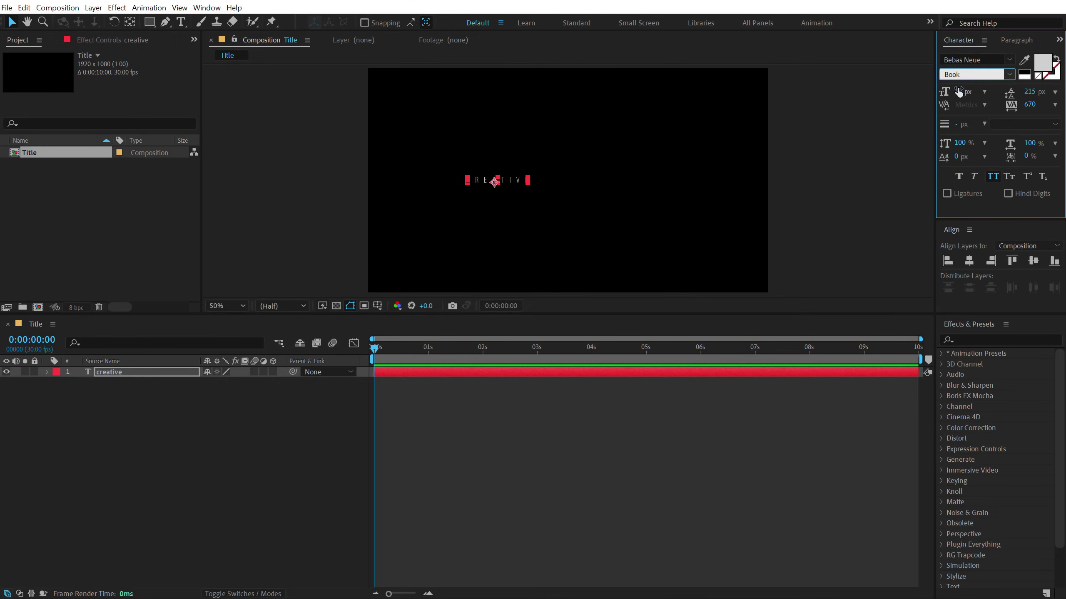
drag(958, 91, 982, 91)
click(1030, 104)
text(0)
key(Return)
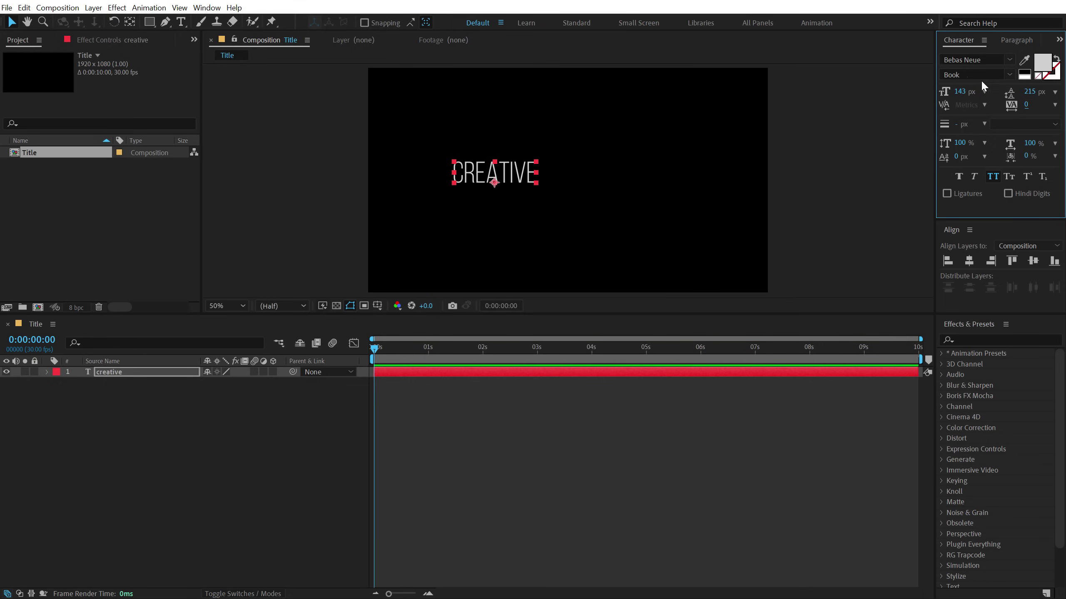
drag(961, 92, 999, 92)
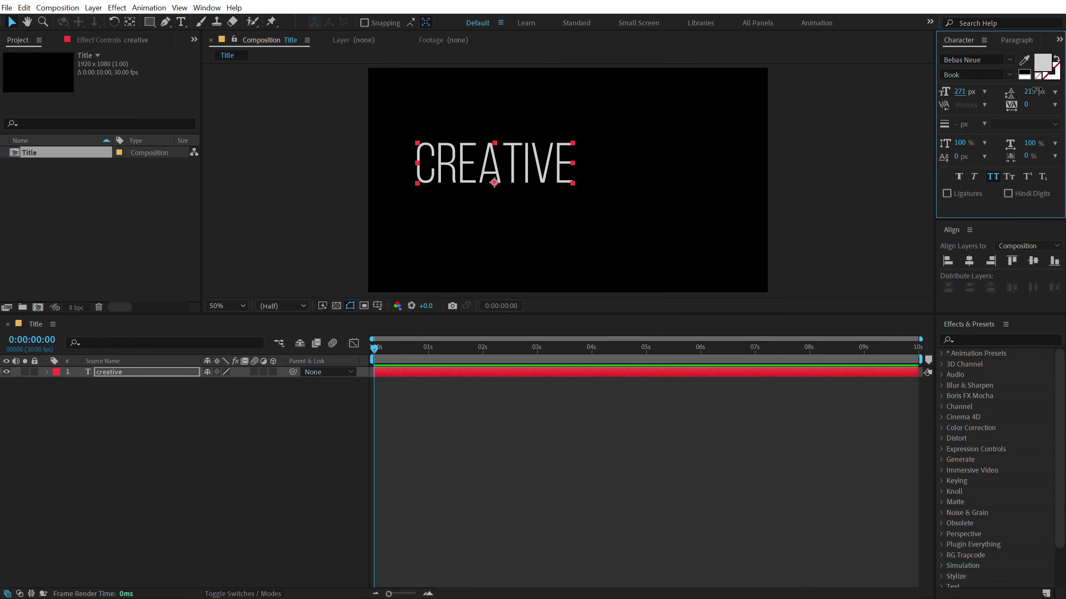
- Colour the title white (FFFFFF), centre it horizontally and vertically, then deselect everything
click(1042, 63)
text(ffffff)
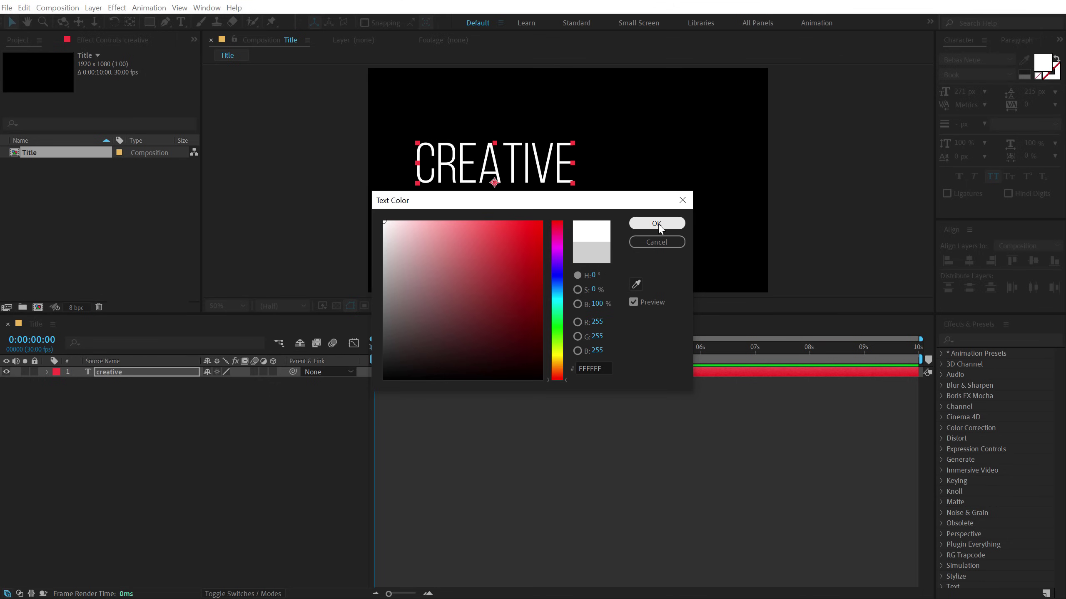
click(653, 224)
click(968, 260)
click(1033, 260)
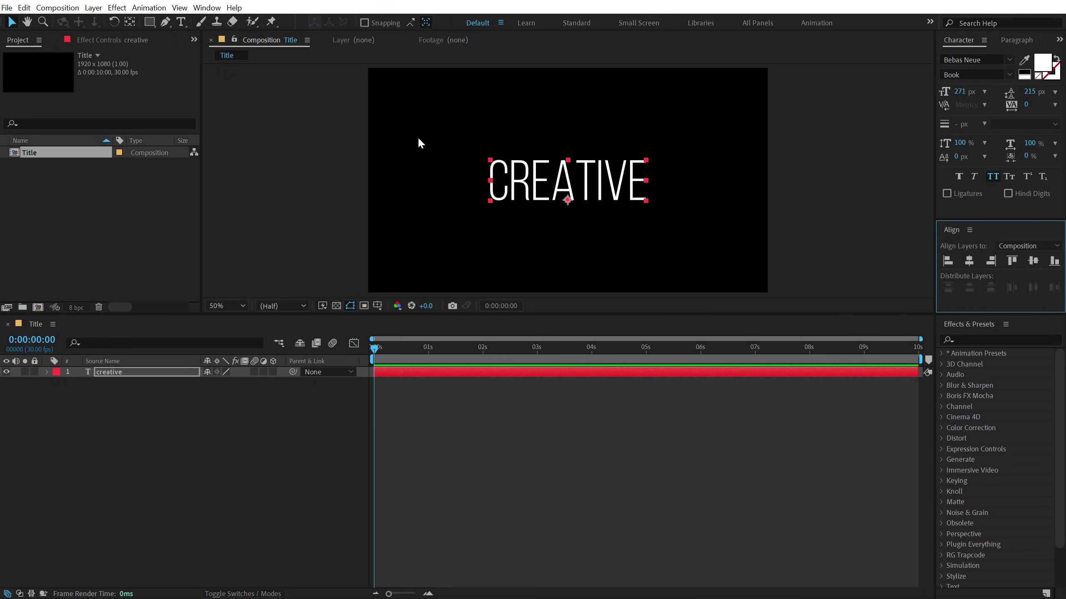
click(78, 218)
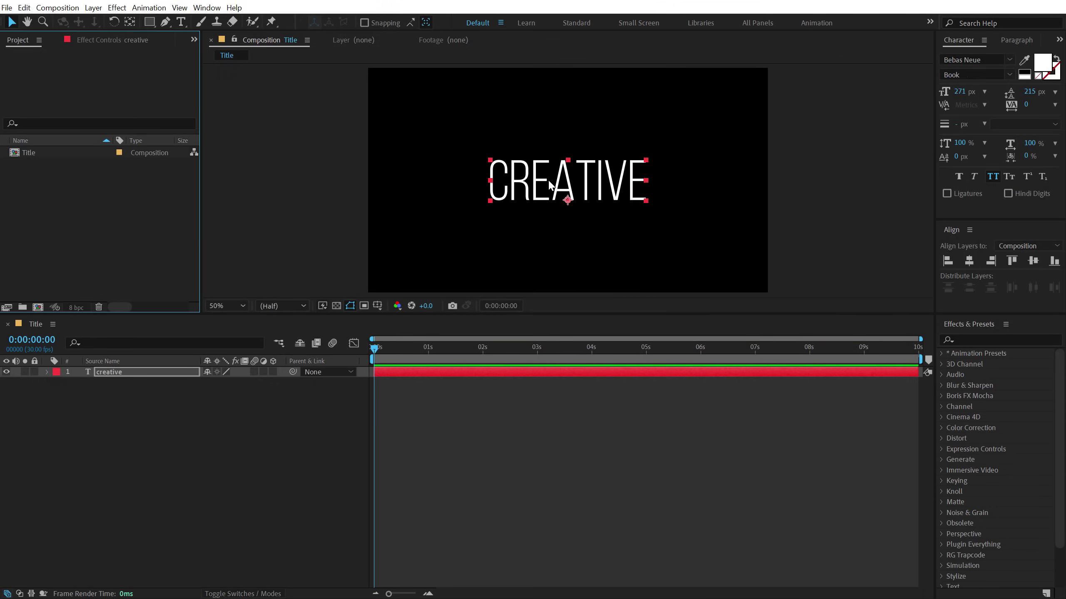
click(256, 450)
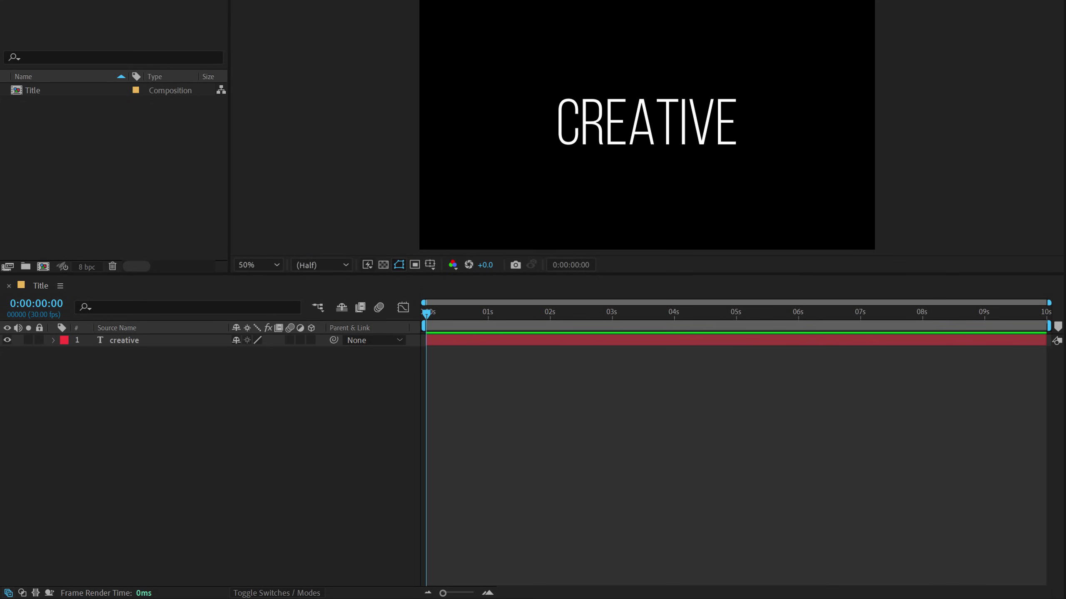
- Add a text animator to the CREATIVE layer with Tracking and Opacity properties
click(117, 343)
click(54, 340)
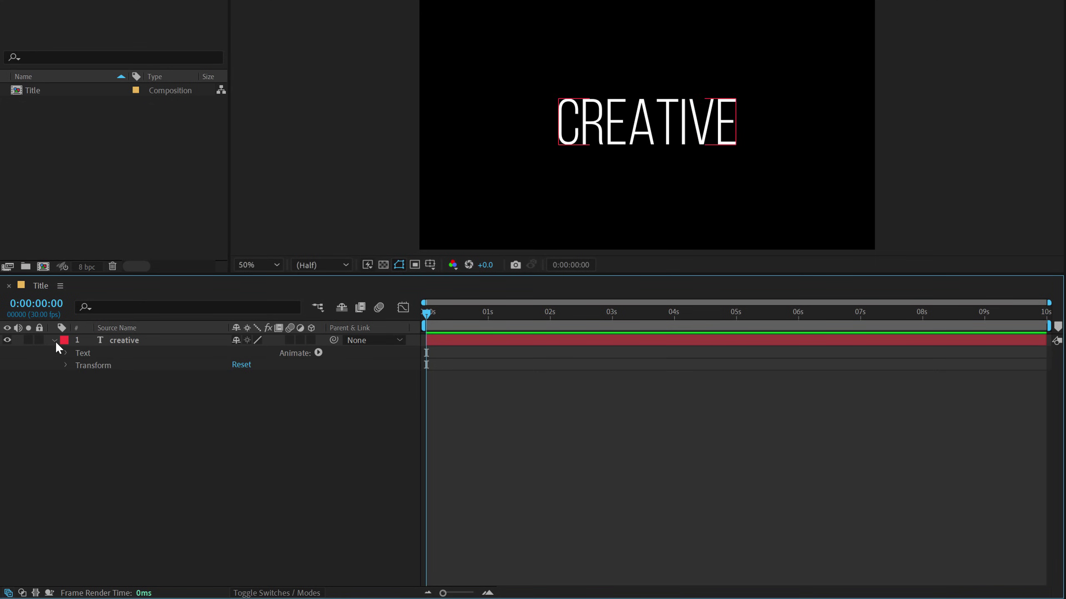
click(319, 353)
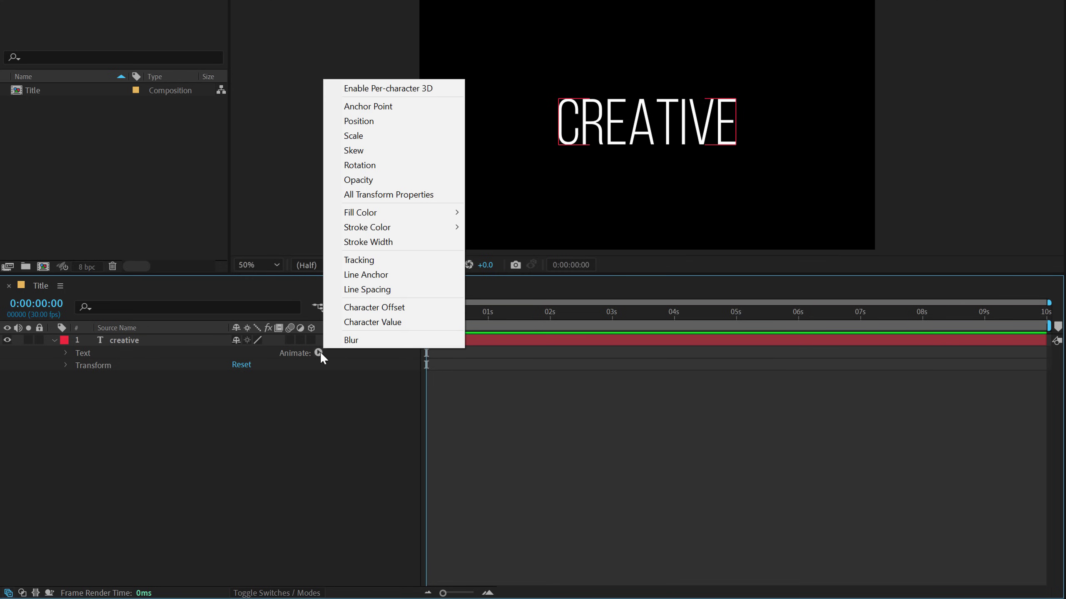
click(380, 260)
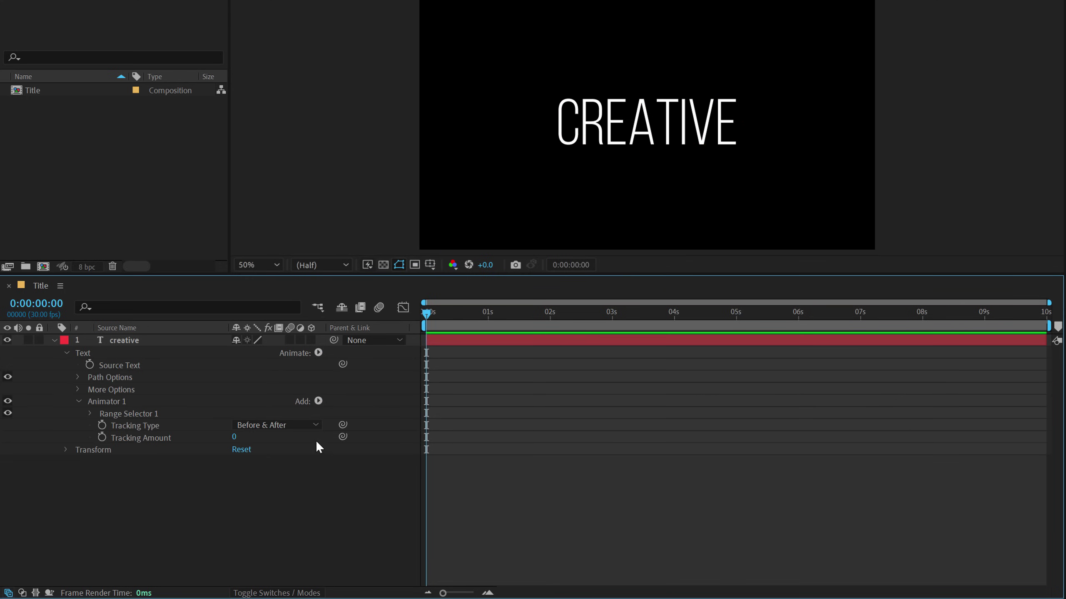
click(320, 401)
mouse_move(361, 407)
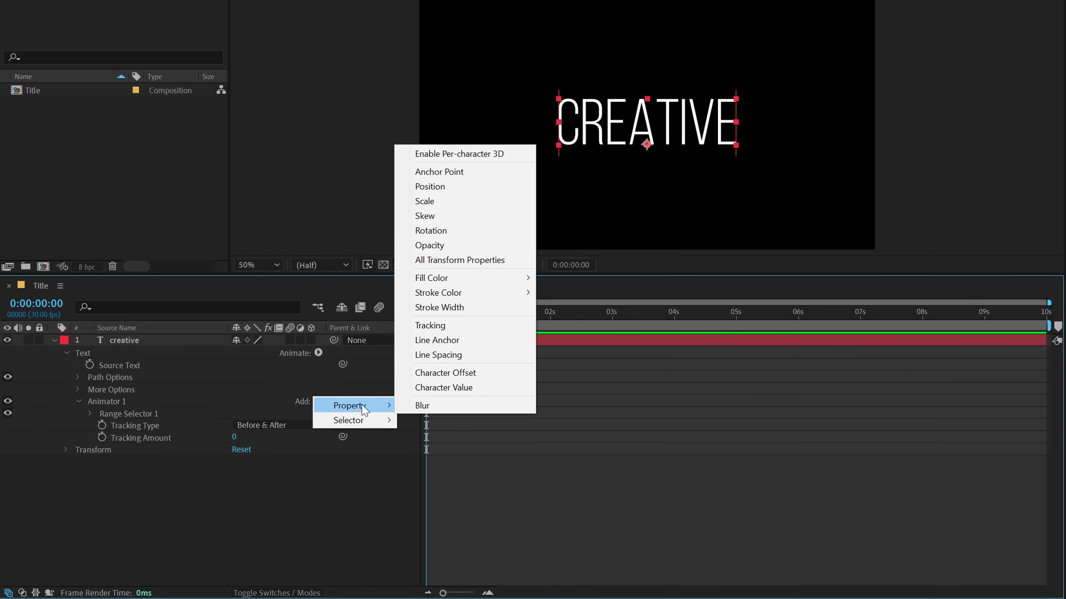
click(443, 247)
- Set the animator's Tracking Amount to 100 and Opacity to 0%
click(209, 516)
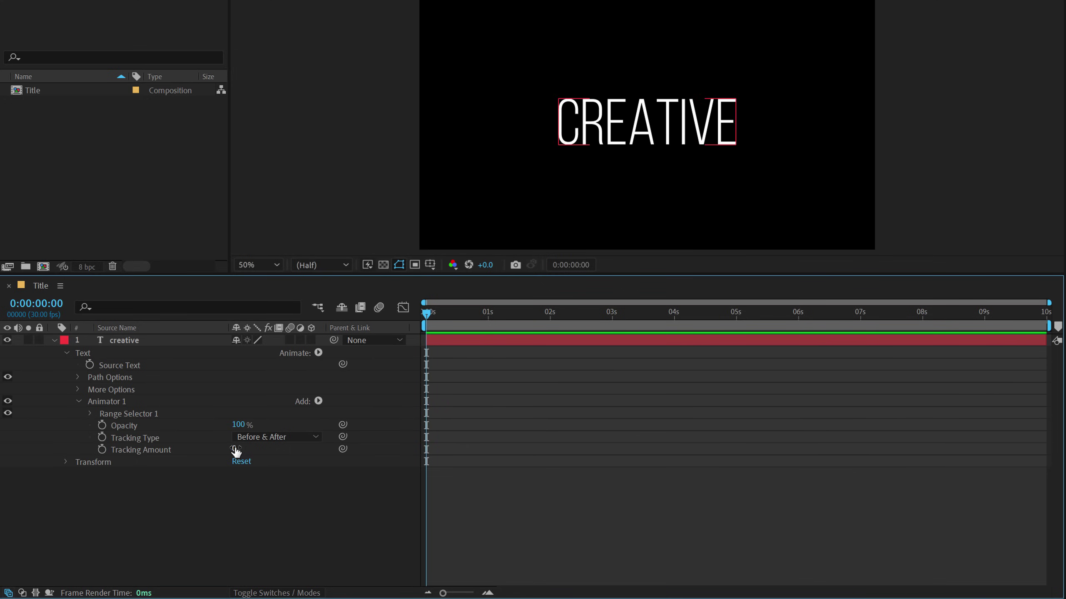
click(234, 449)
key(Return)
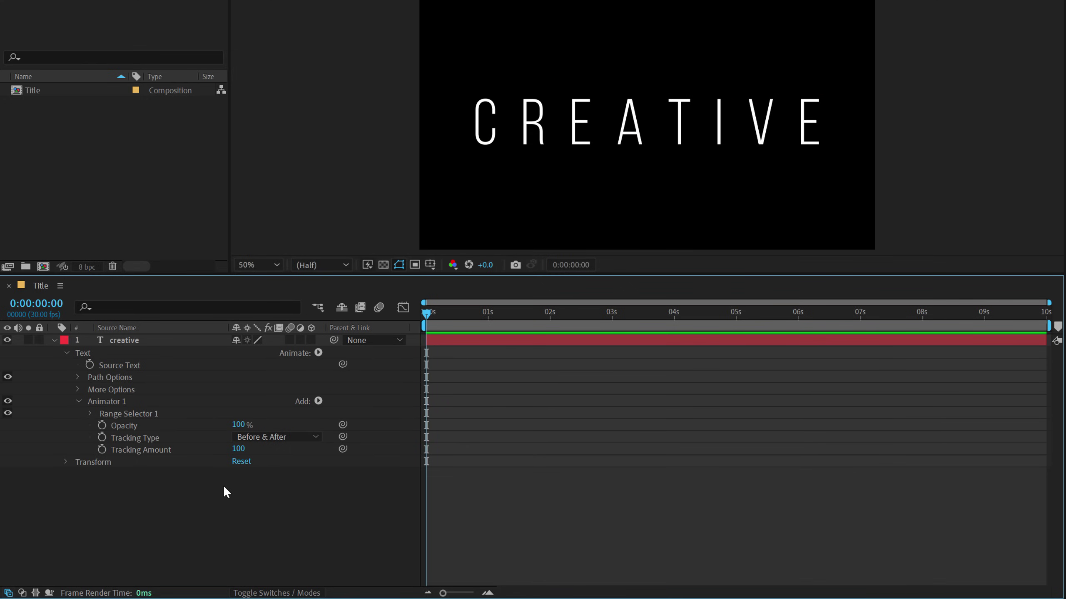
click(239, 425)
text(0)
key(Return)
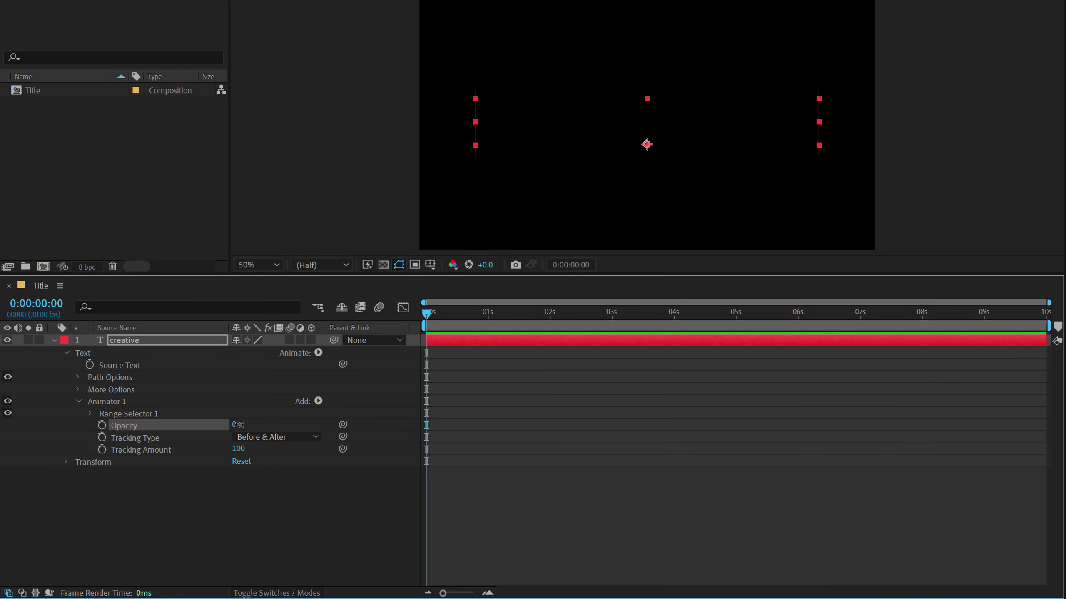
- Keyframe Range Selector Offset from -100% at 0s to 100% at 1:15 and preview the reveal
click(90, 413)
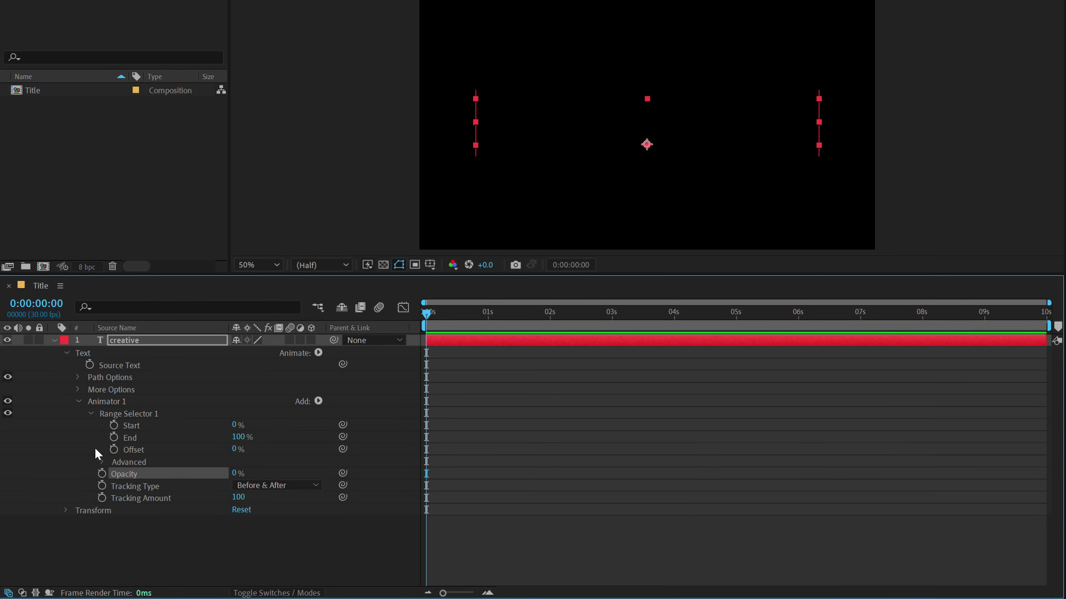
drag(234, 452, 300, 449)
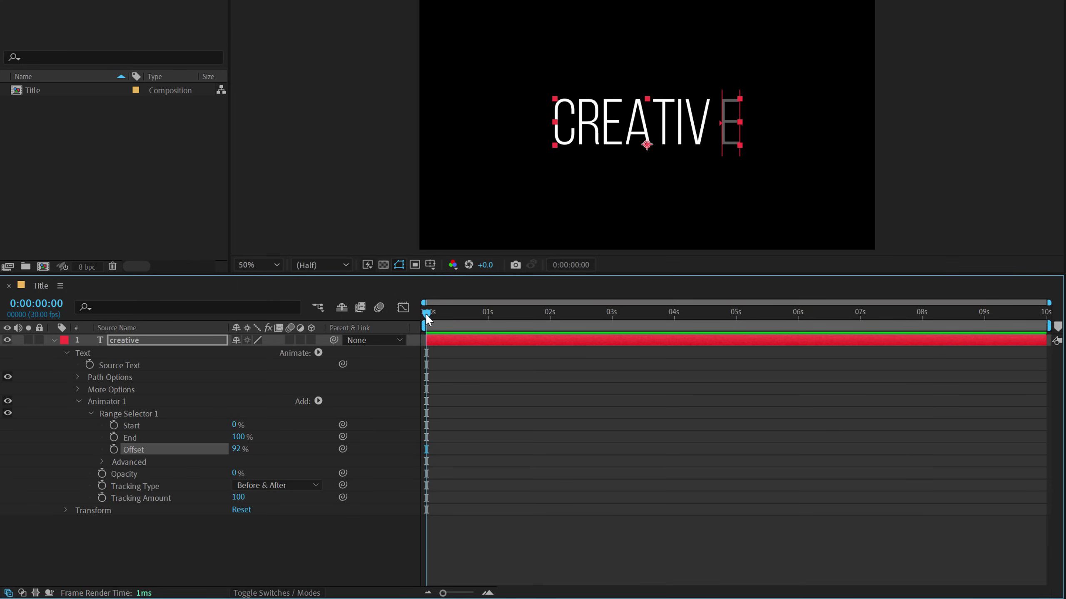
drag(236, 449, 101, 451)
click(113, 449)
drag(485, 321, 519, 323)
drag(240, 449, 569, 428)
key(Home)
key(space)
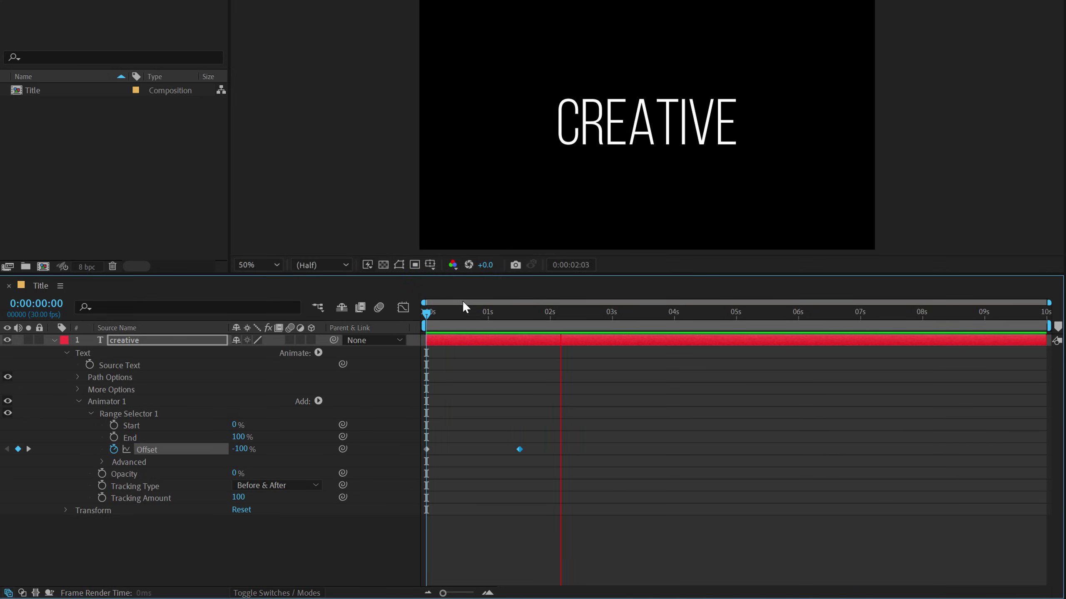
click(480, 316)
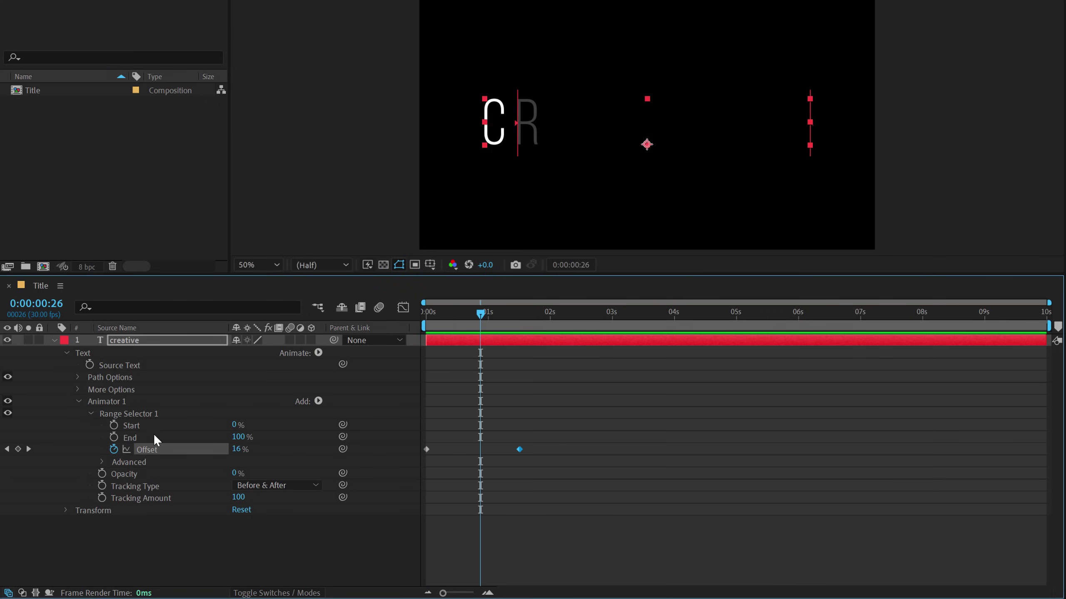
- Set the range selector shape to Ramp Up and preview the reveal
click(101, 462)
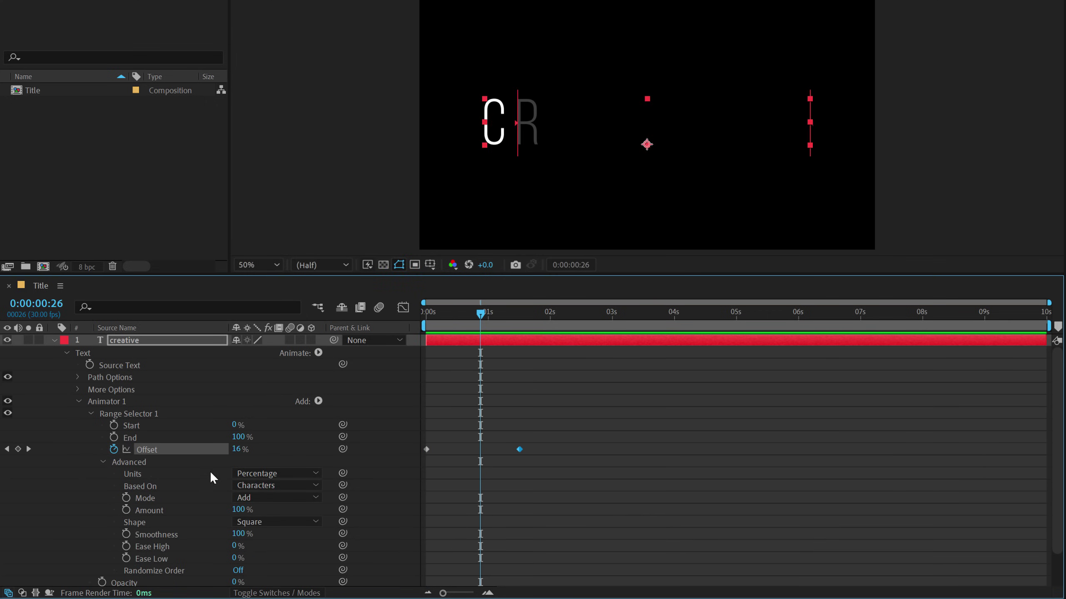
click(293, 526)
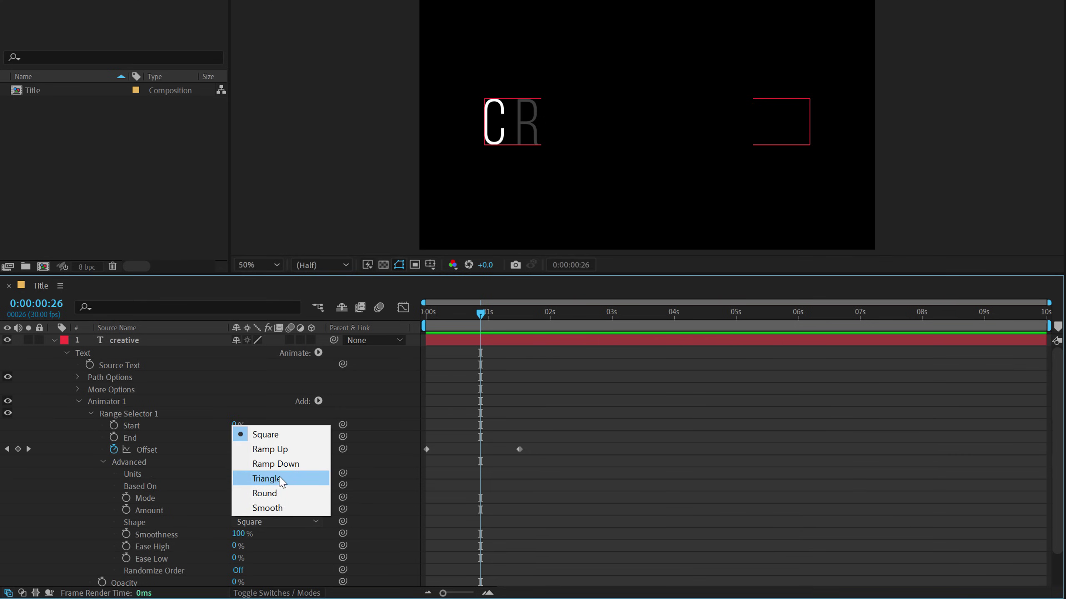
click(269, 449)
drag(461, 313, 368, 330)
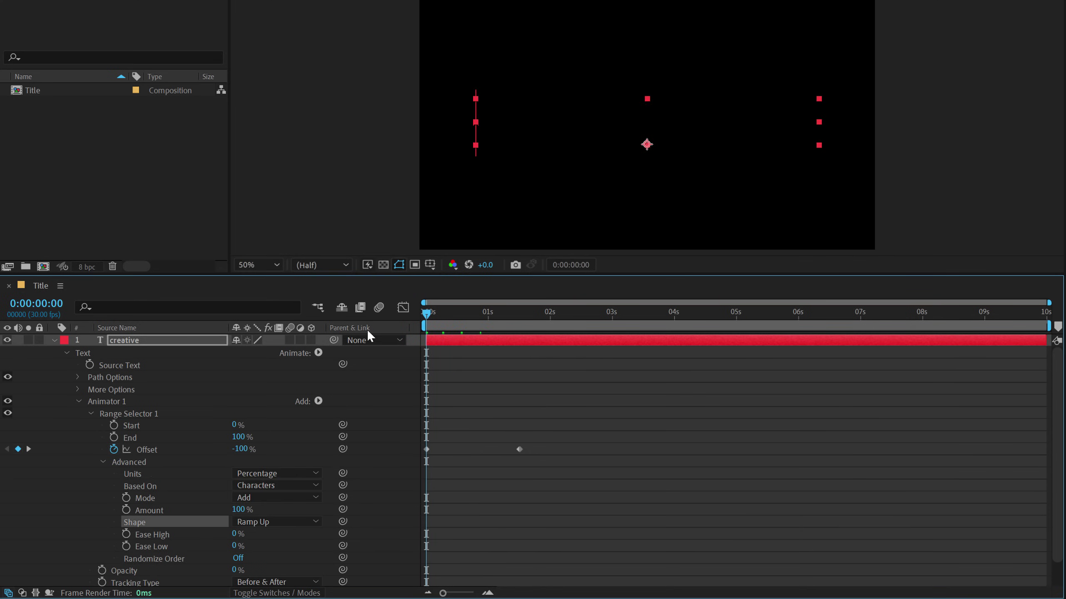
key(space)
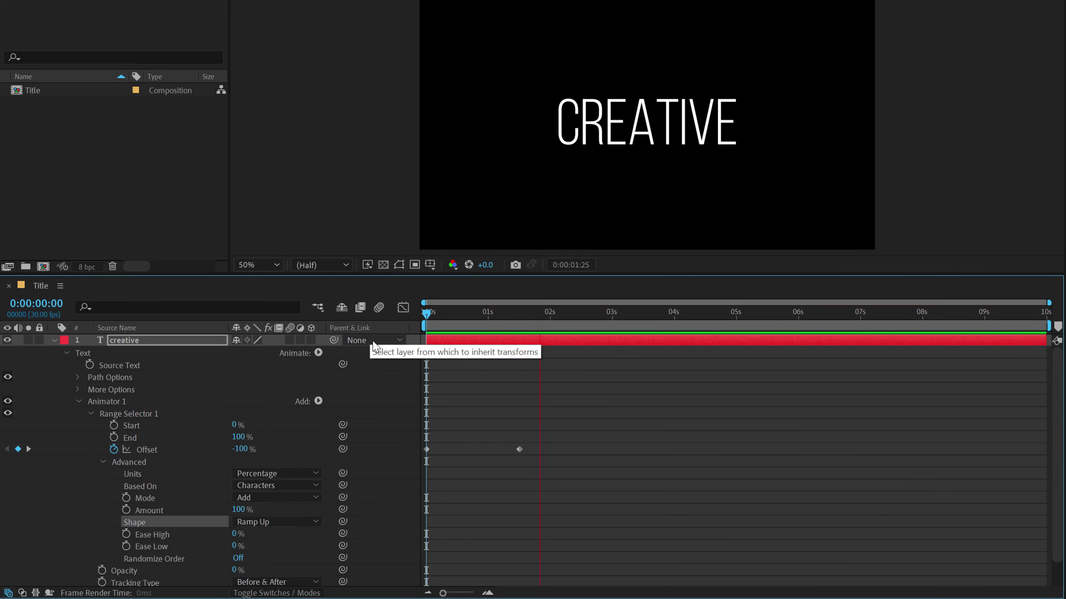
drag(472, 313, 480, 316)
- Set Ease High to 25% and Ease Low to 100%, then replay the reveal
scroll(405, 404, down, 2)
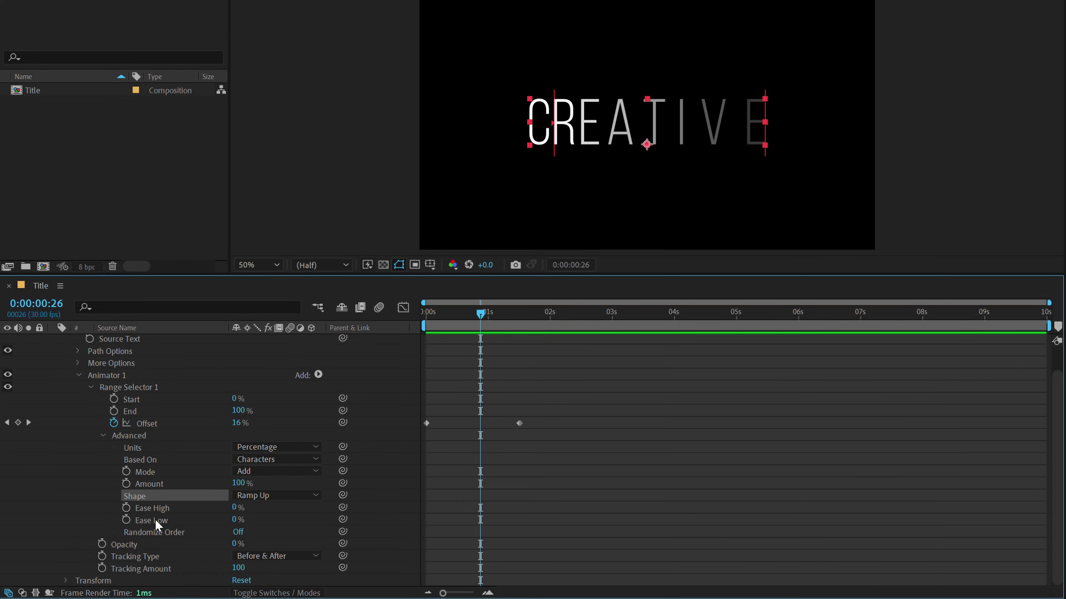
click(233, 508)
key(Return)
drag(237, 527, 481, 395)
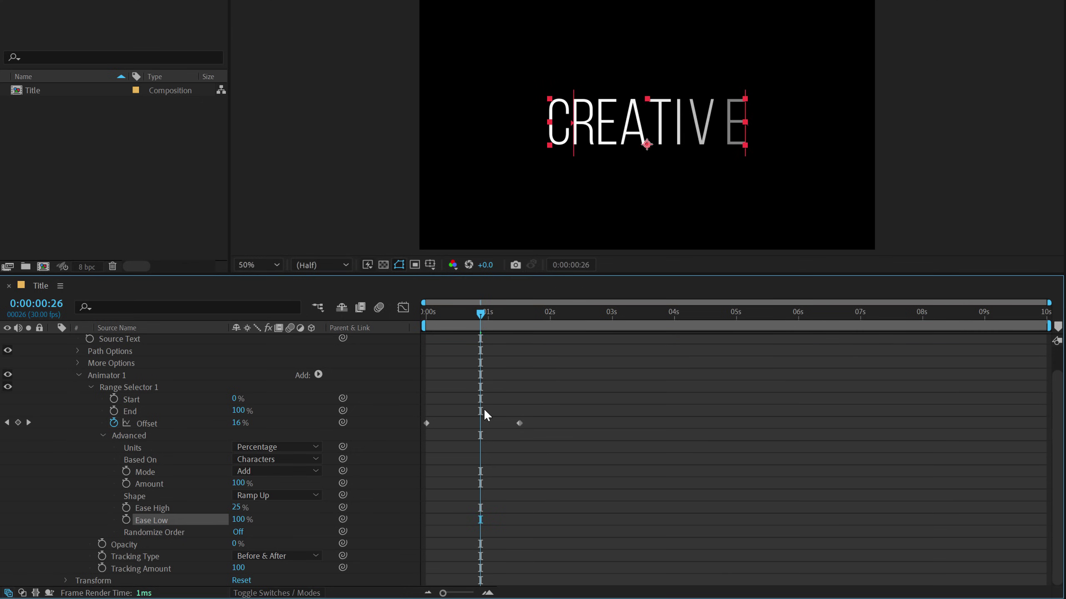
key(Home)
key(space)
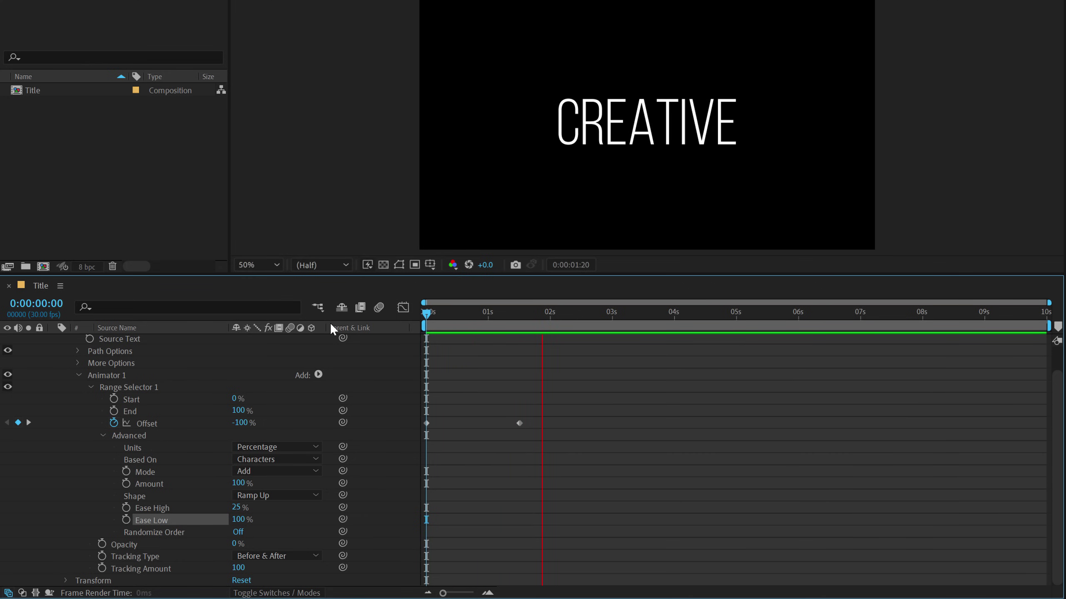
- End the work area at 0:00:02:05 and preview the shortened loop
click(561, 321)
key(n)
key(space)
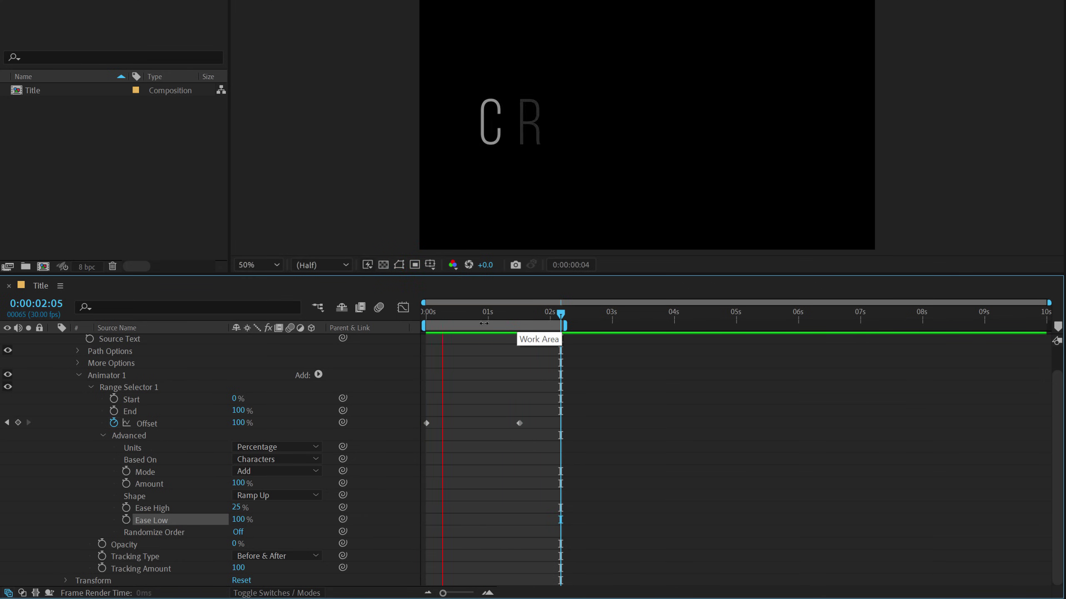
key(space)
key(Home)
- Delete Animator 1 from the CREATIVE layer and move the playhead to frame 26
scroll(186, 375, up, 1)
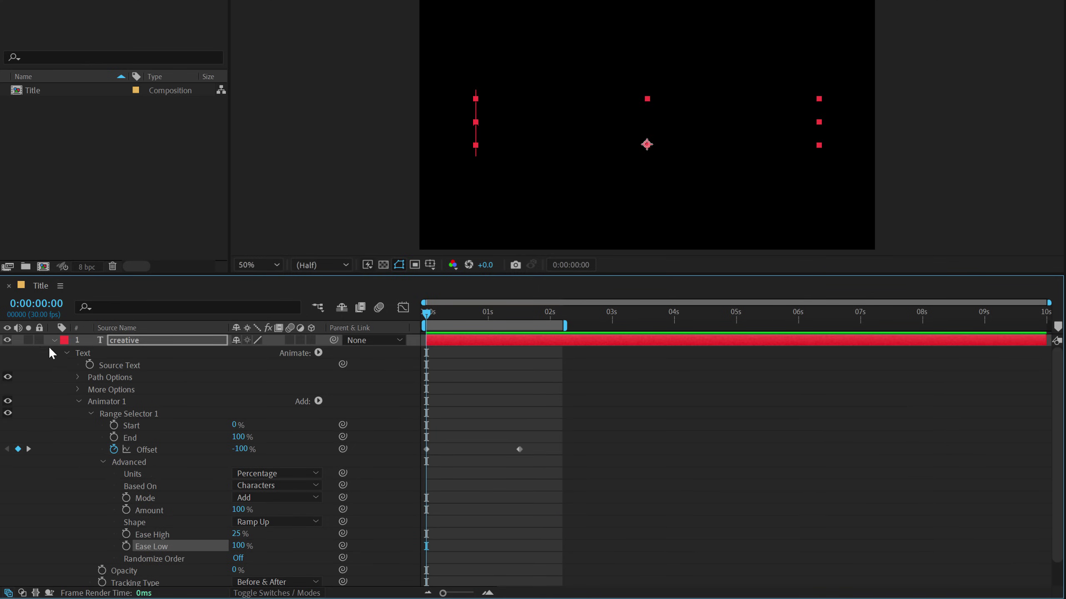
click(90, 402)
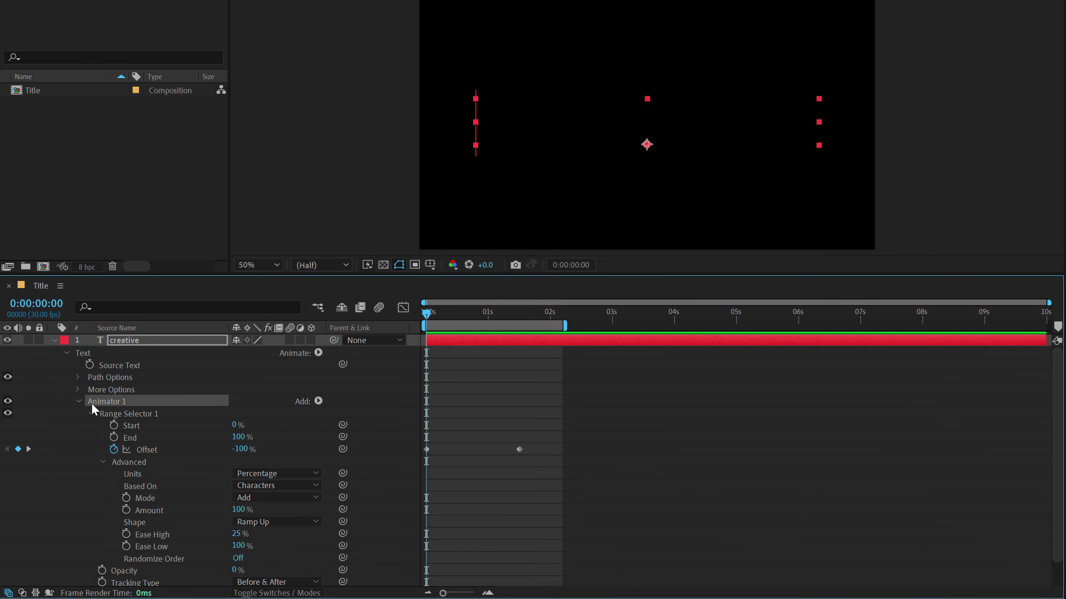
key(Delete)
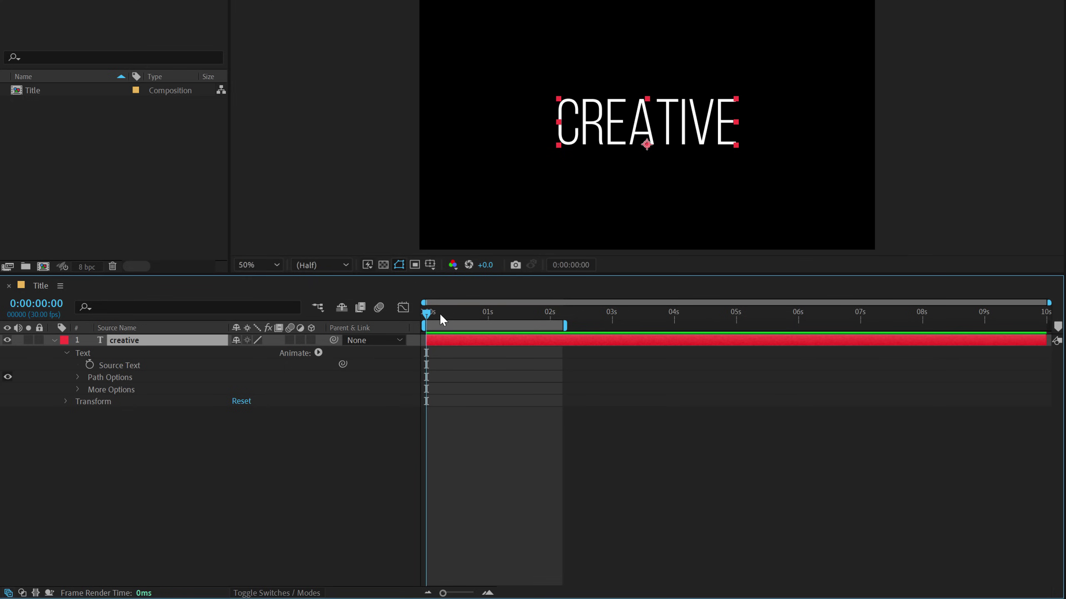
drag(441, 316, 482, 314)
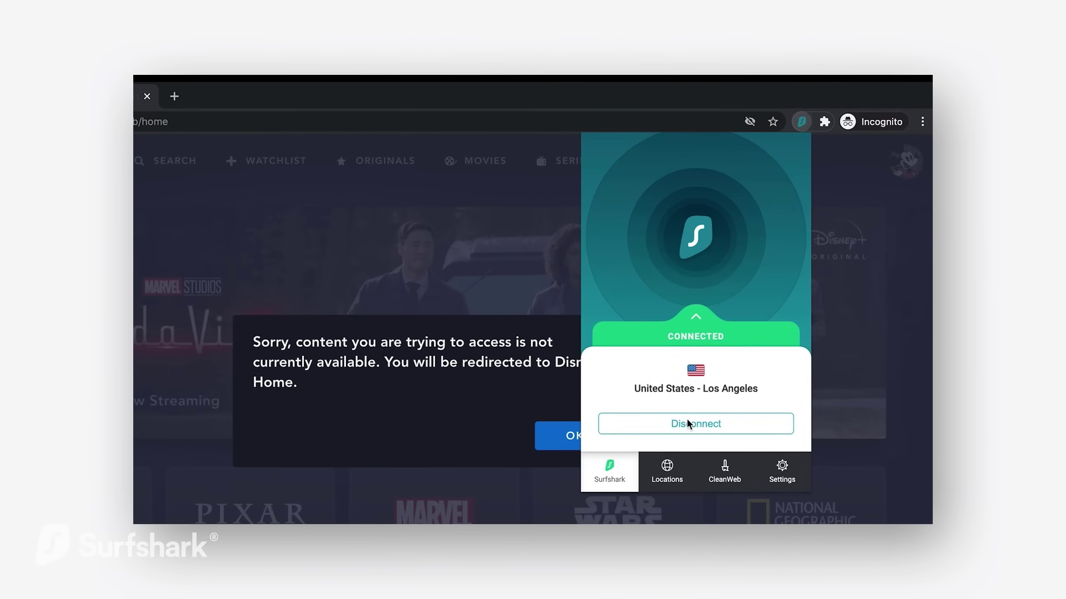
- Disconnect the VPN from Los Angeles and reload the Disney+ page
click(688, 424)
click(768, 408)
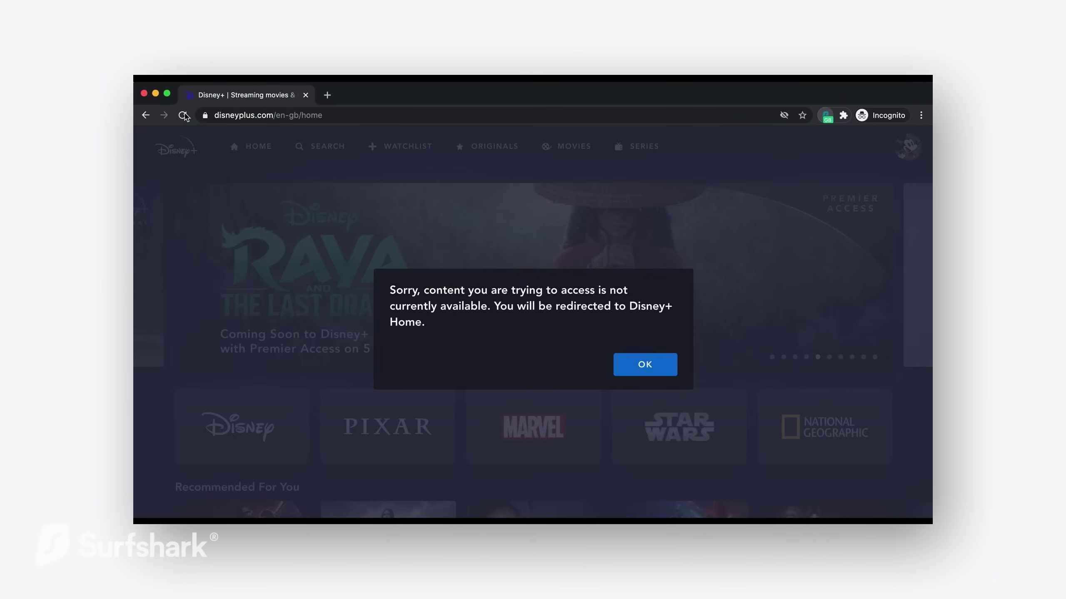
click(182, 116)
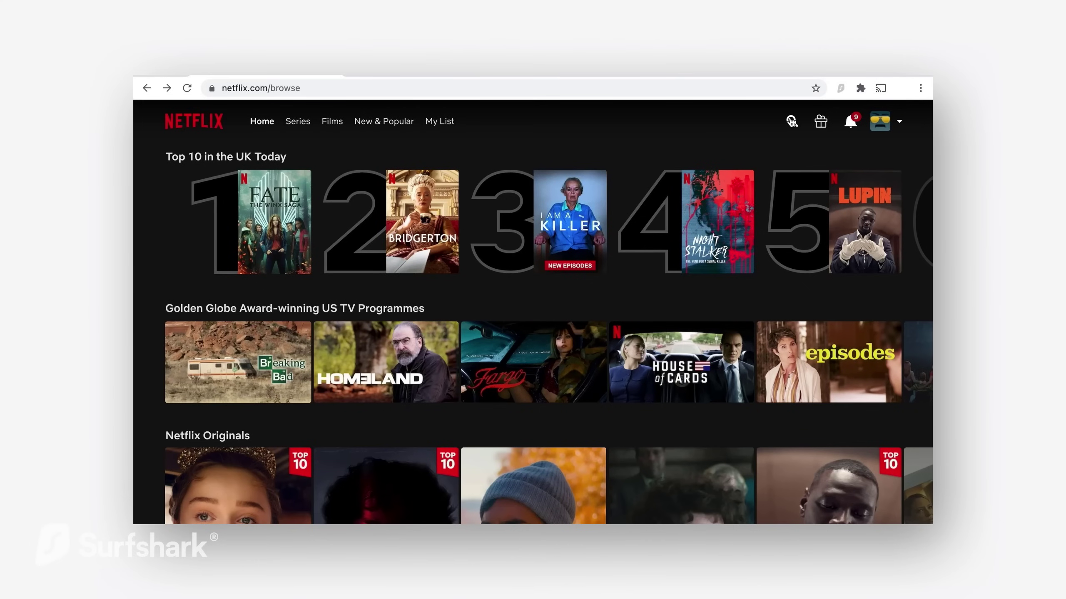
- Search Netflix for 'marvel', connect Surfshark to Canada - Toronto, and reload the results
click(792, 121)
text(marvel)
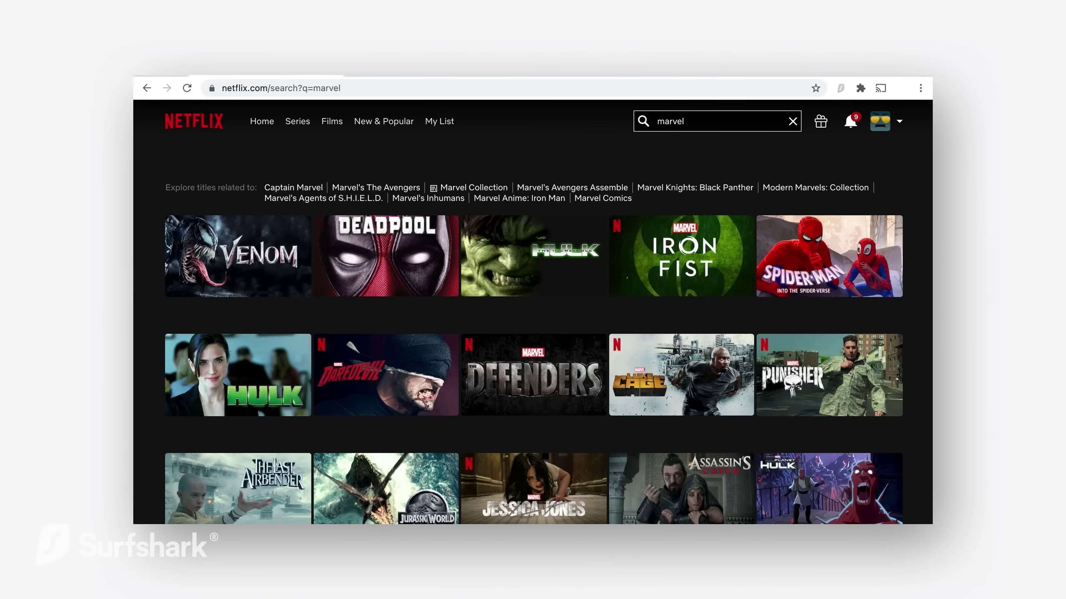
click(841, 88)
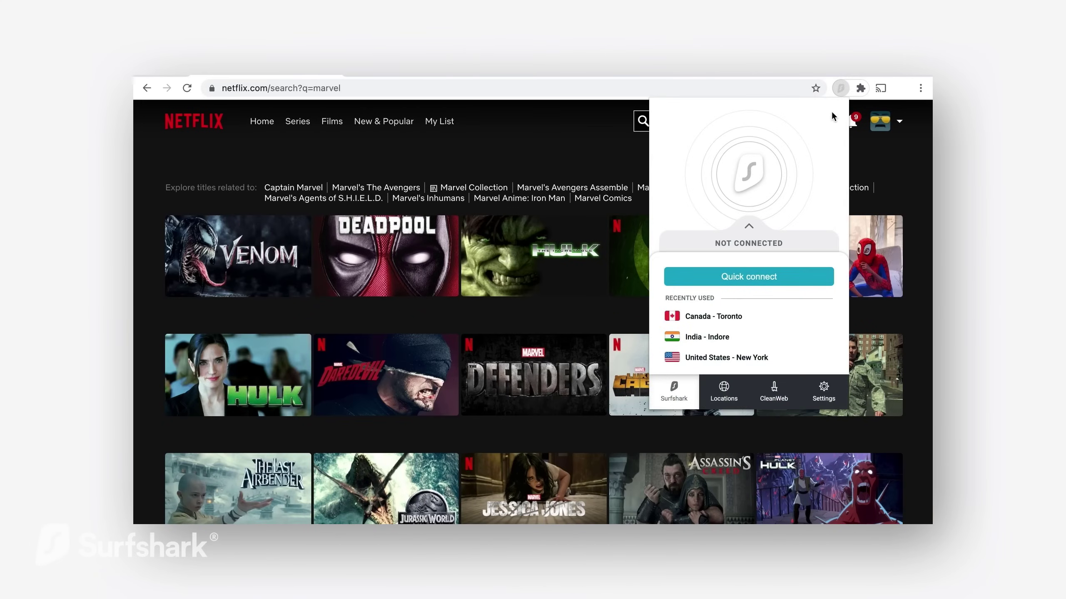
mouse_move(811, 358)
click(814, 320)
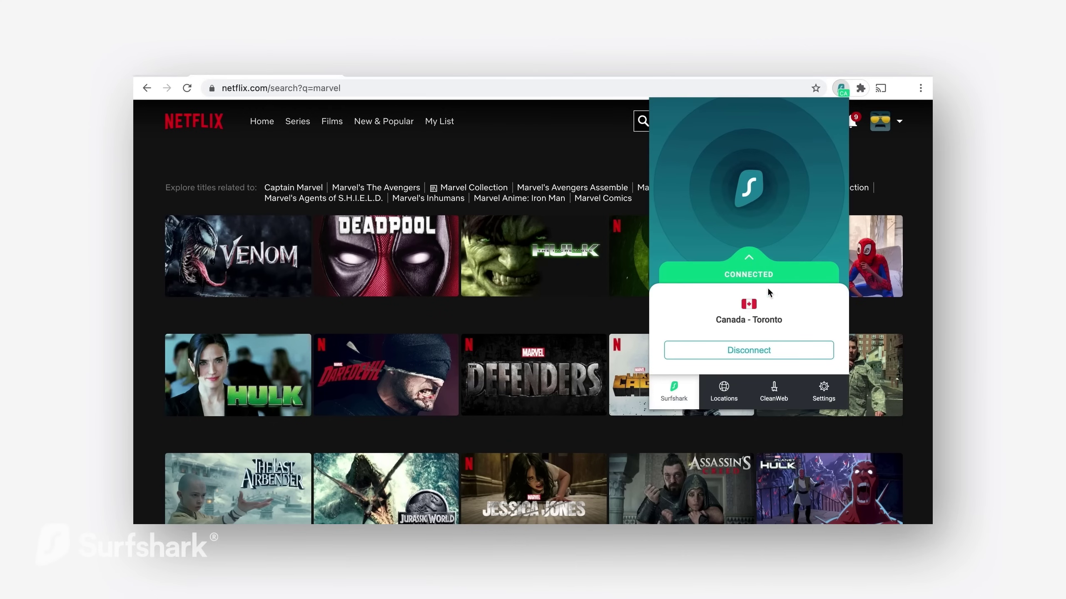
click(187, 87)
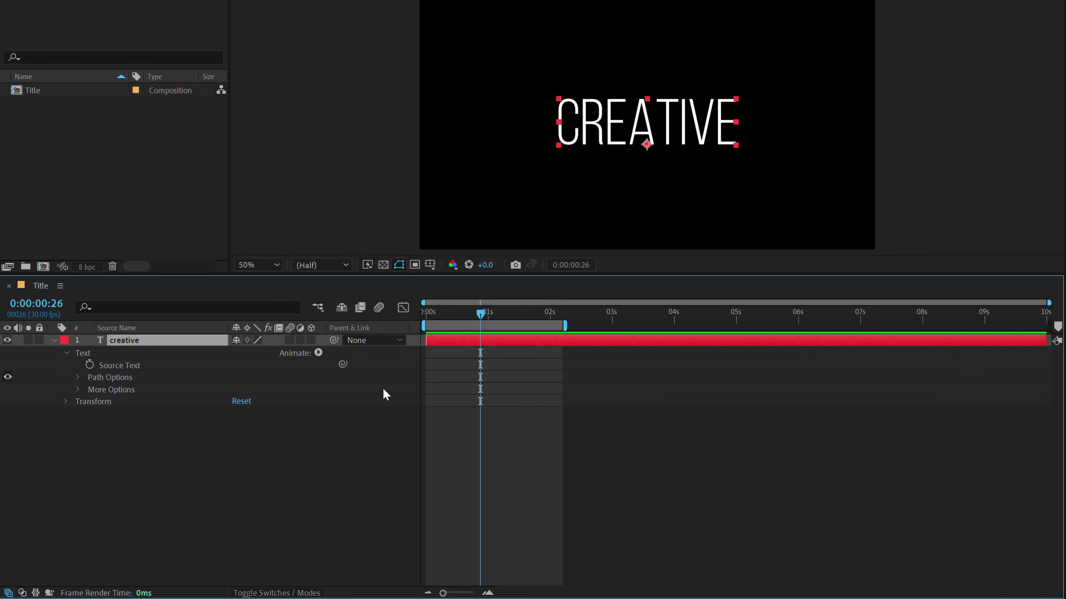
- Add a new text animator with Opacity and Position properties to CREATIVE
click(318, 353)
click(375, 181)
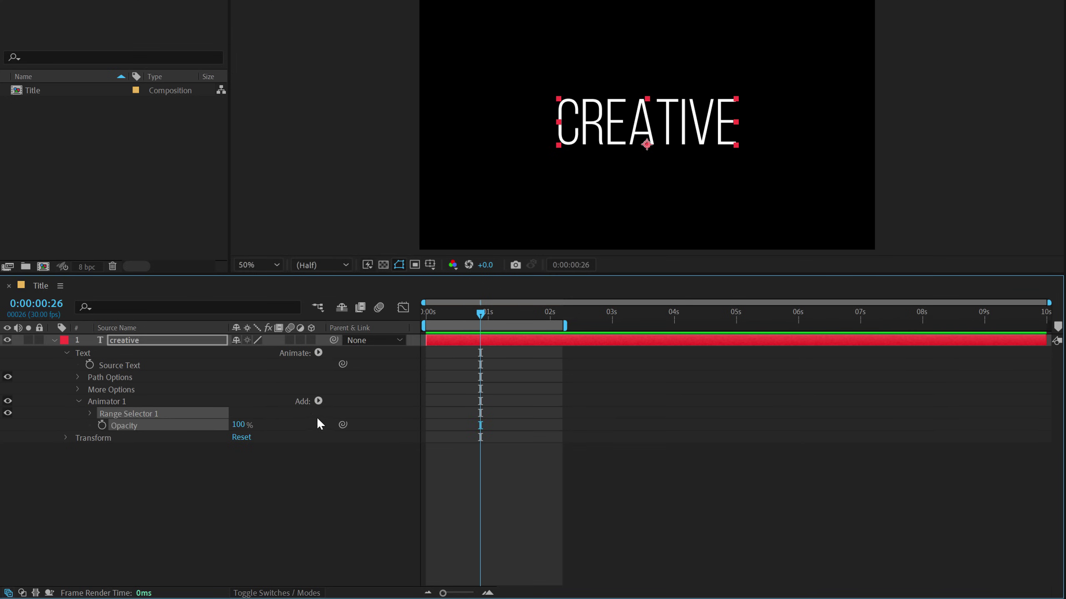
click(319, 401)
mouse_move(359, 406)
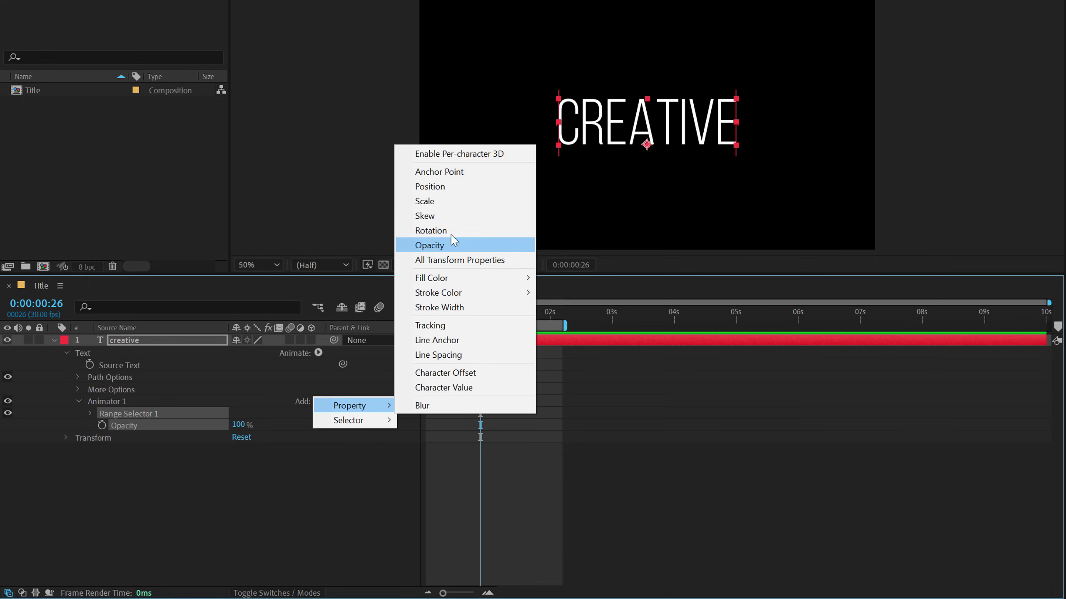
click(443, 189)
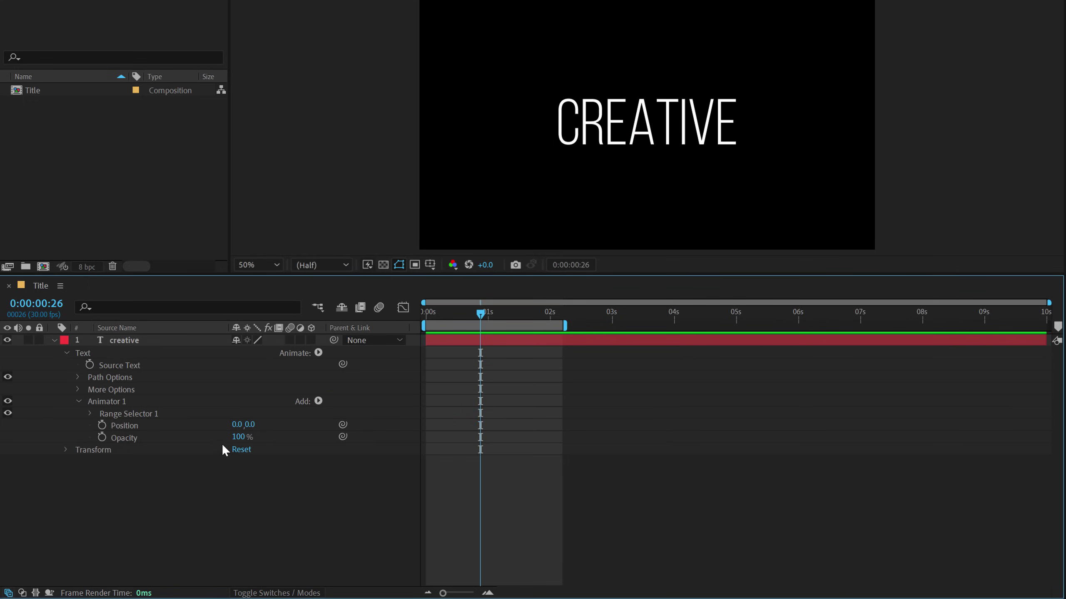
- Set the animator's Position to 0,120 and its Opacity to 0%
mouse_move(249, 424)
mouse_down()
mouse_move(294, 423)
mouse_move(267, 429)
mouse_up()
click(258, 424)
text(12)
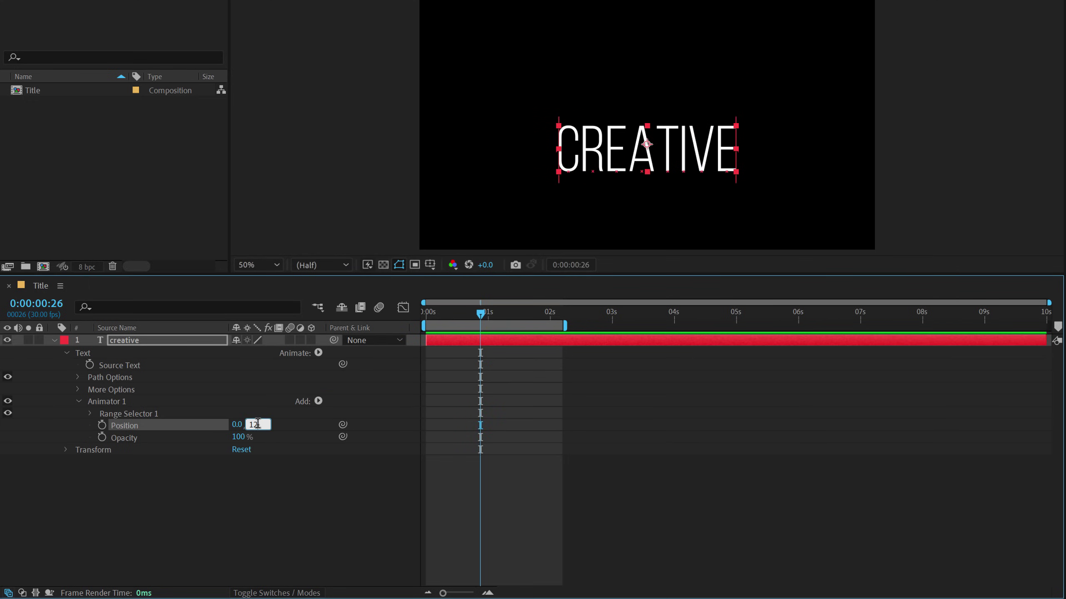
text(0)
key(Return)
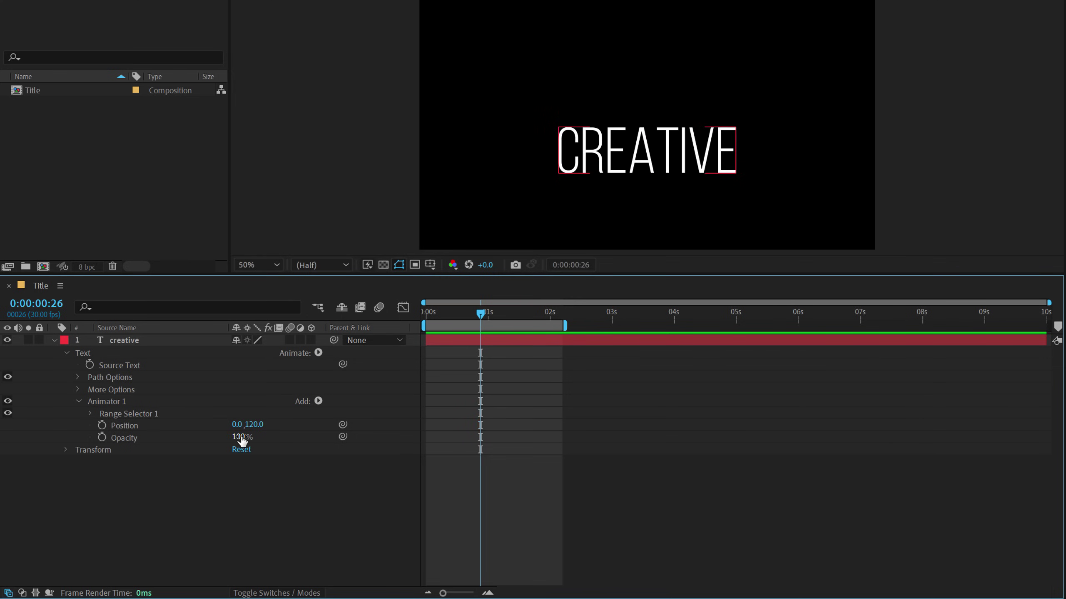
drag(238, 437, 51, 452)
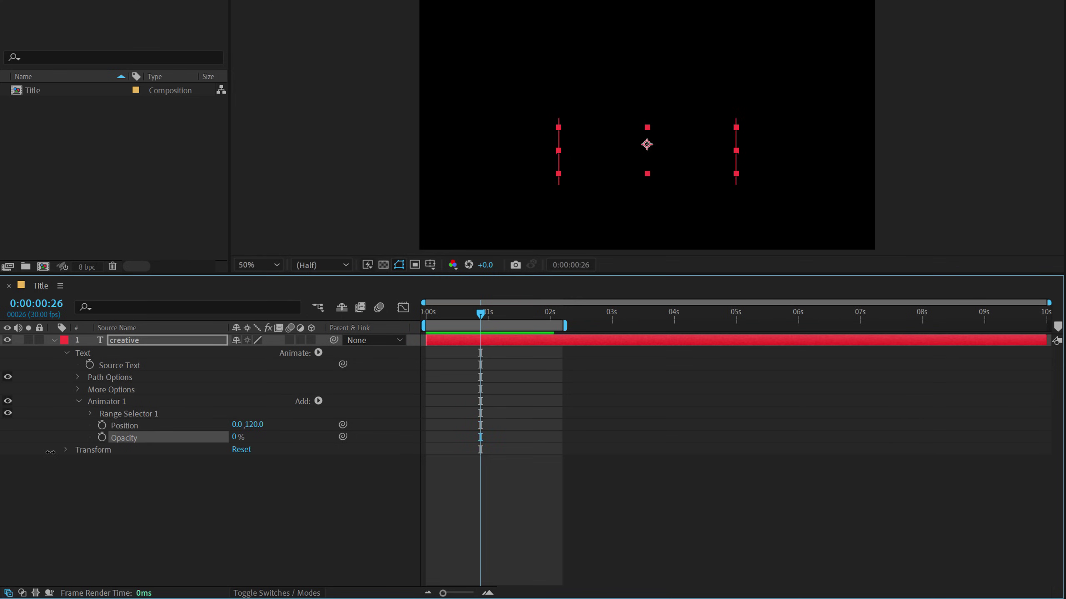
- Keyframe the range Offset from -100% at 0s to 100% at 1:15
click(90, 415)
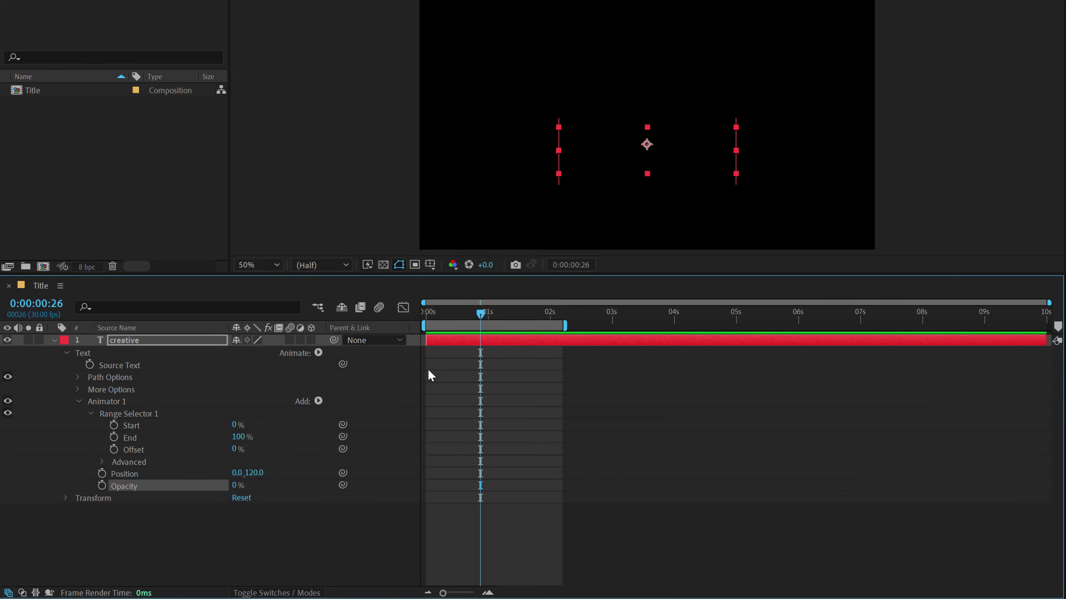
drag(451, 314, 426, 314)
drag(234, 440, 210, 440)
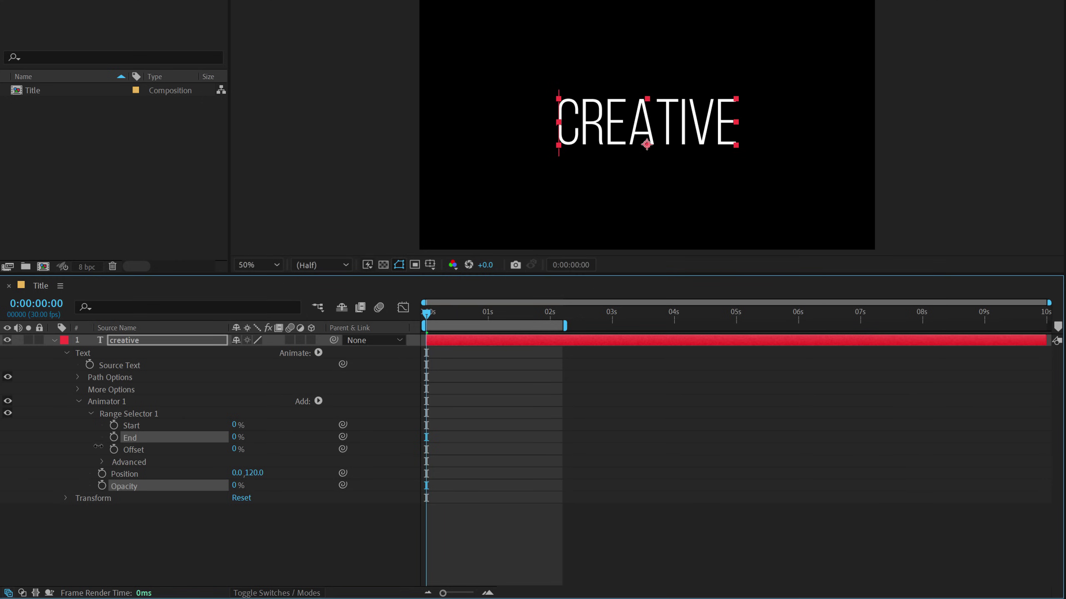
key(ctrl+z)
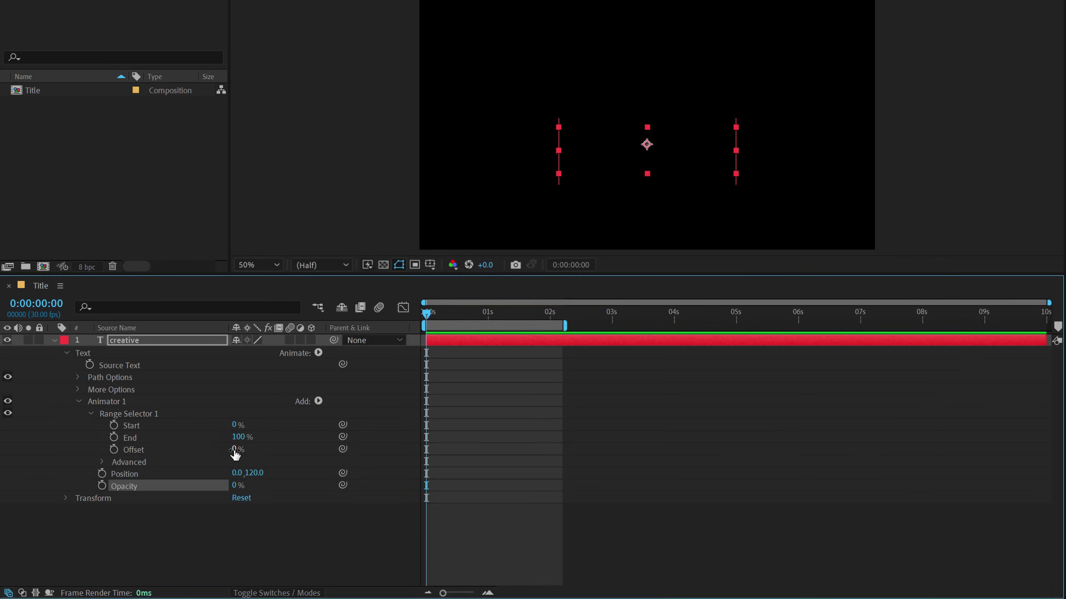
drag(234, 450, 122, 451)
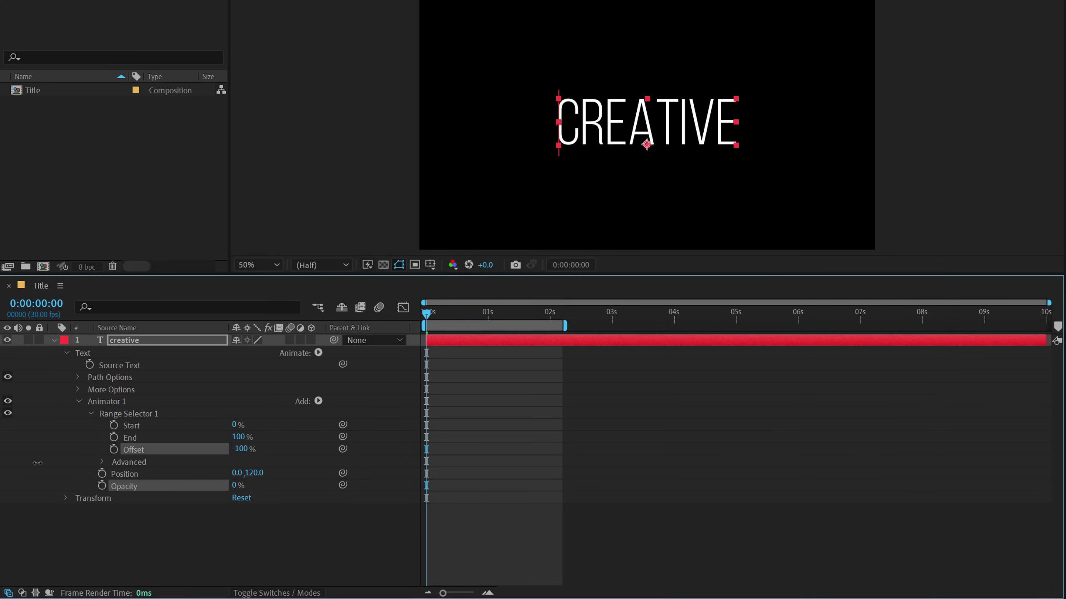
click(113, 450)
click(520, 315)
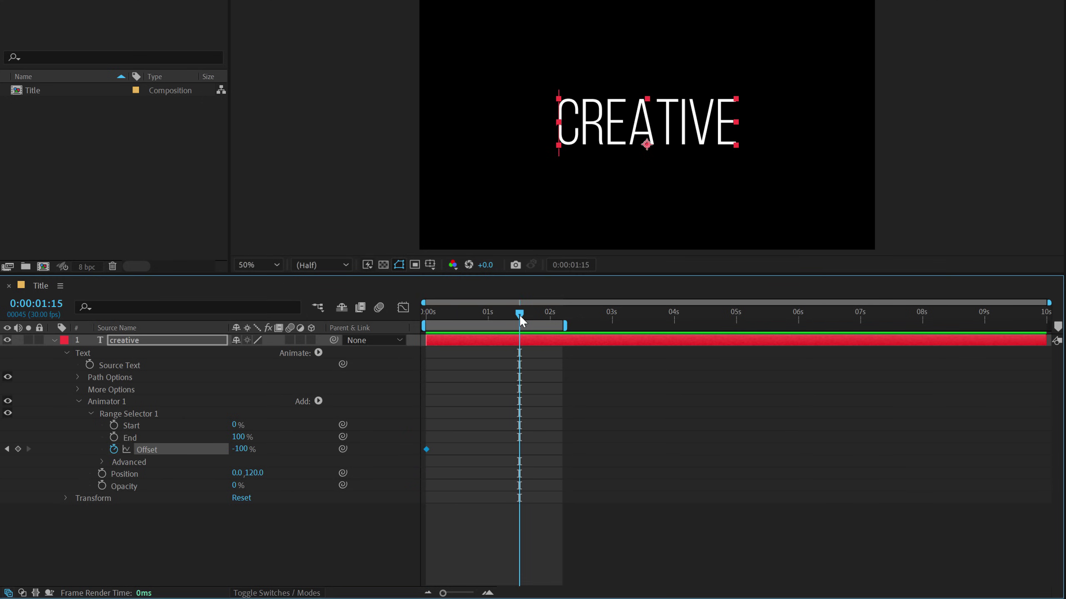
click(240, 449)
text(100)
key(Return)
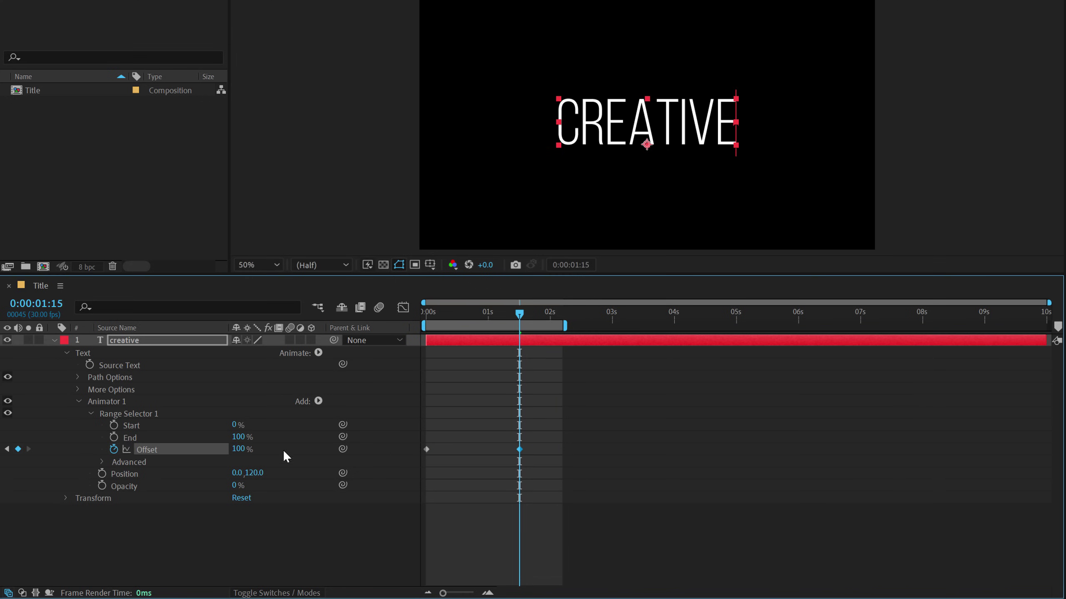
- Set the selector shape to Ramp Up with Ease High 20% and Ease Low 100%
click(101, 463)
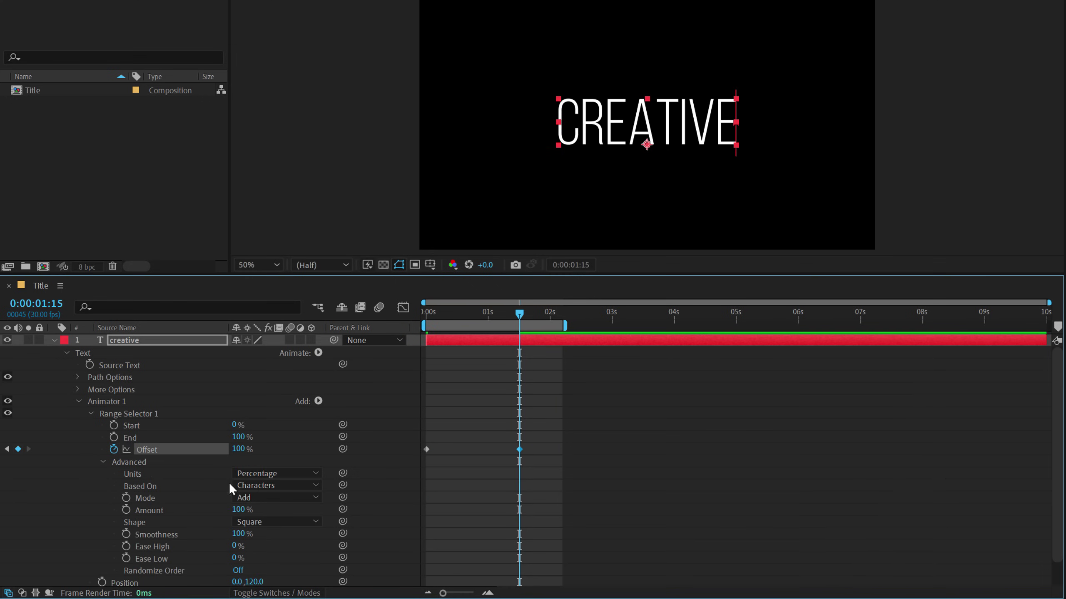
click(247, 522)
click(280, 451)
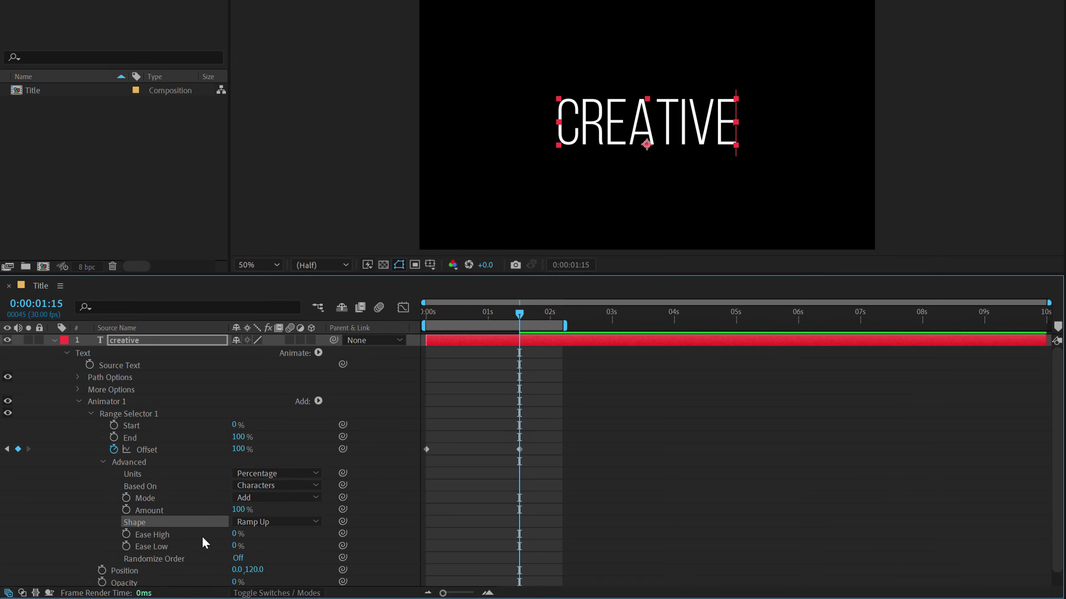
click(234, 534)
text(20)
click(277, 553)
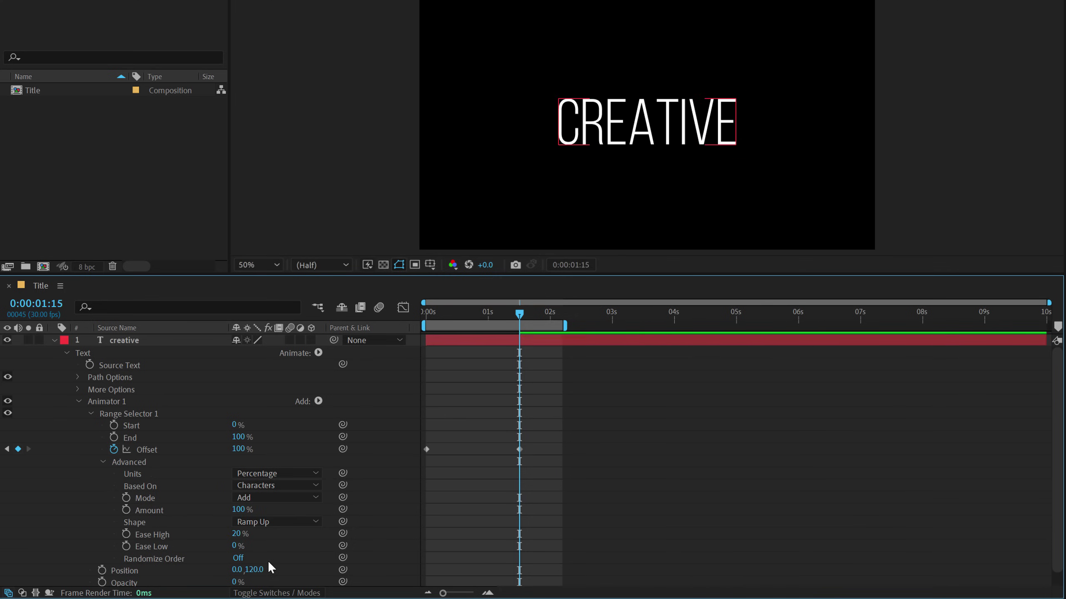
drag(237, 547, 339, 546)
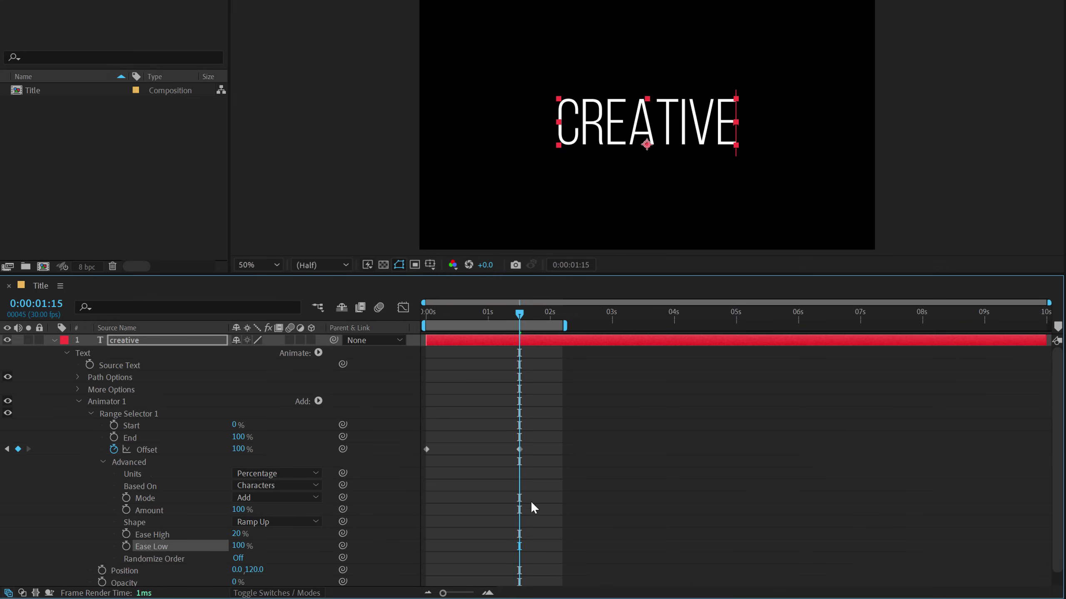
key(Home)
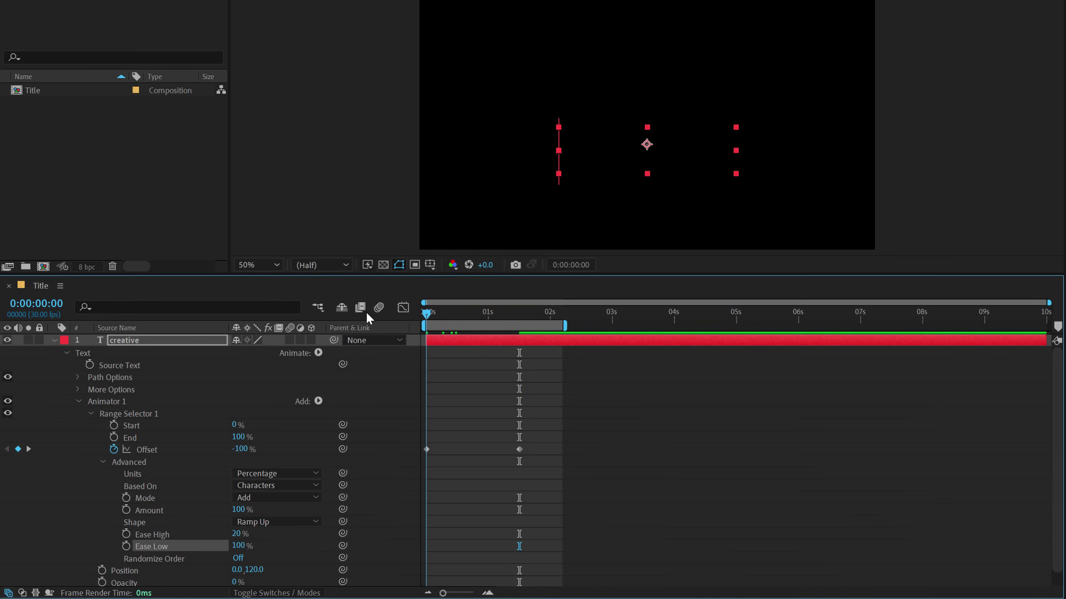
- Preview the reveal with Randomize Order on and random seed 10, then select Animator 1
key(space)
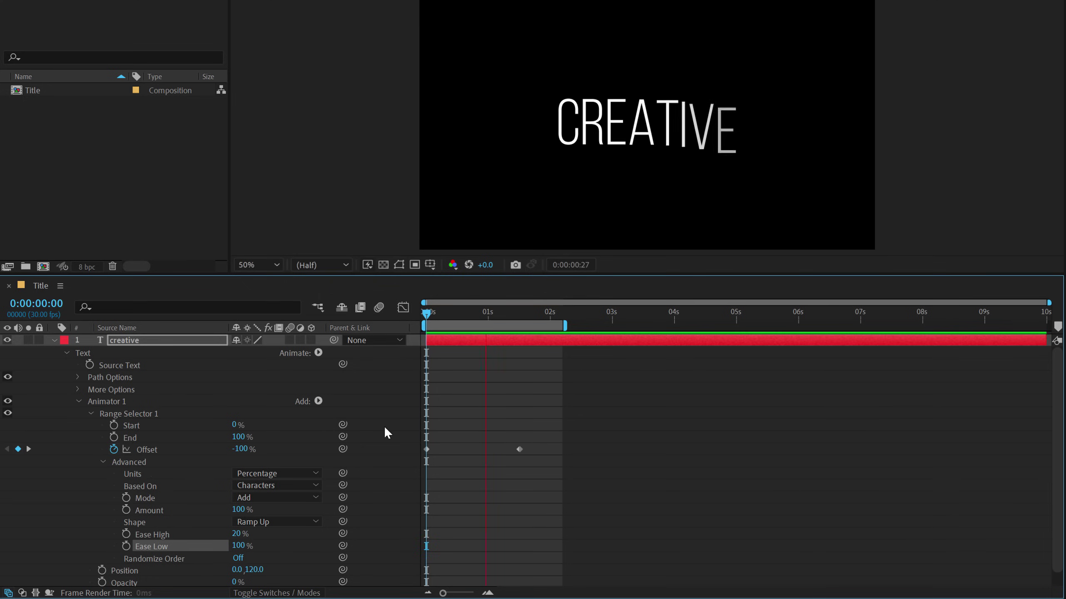
scroll(382, 424, down, 1)
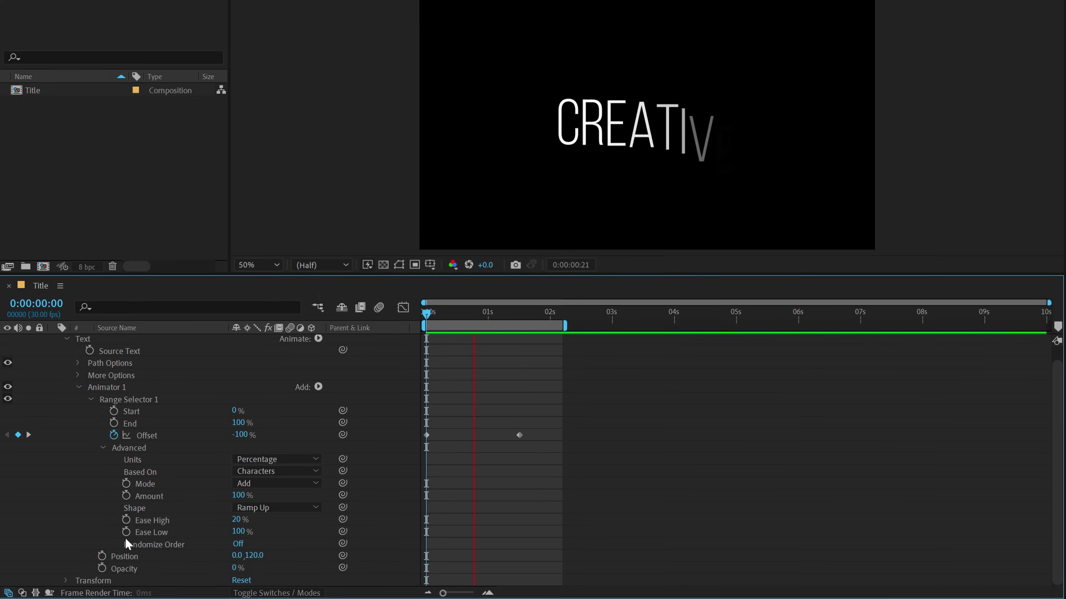
click(237, 545)
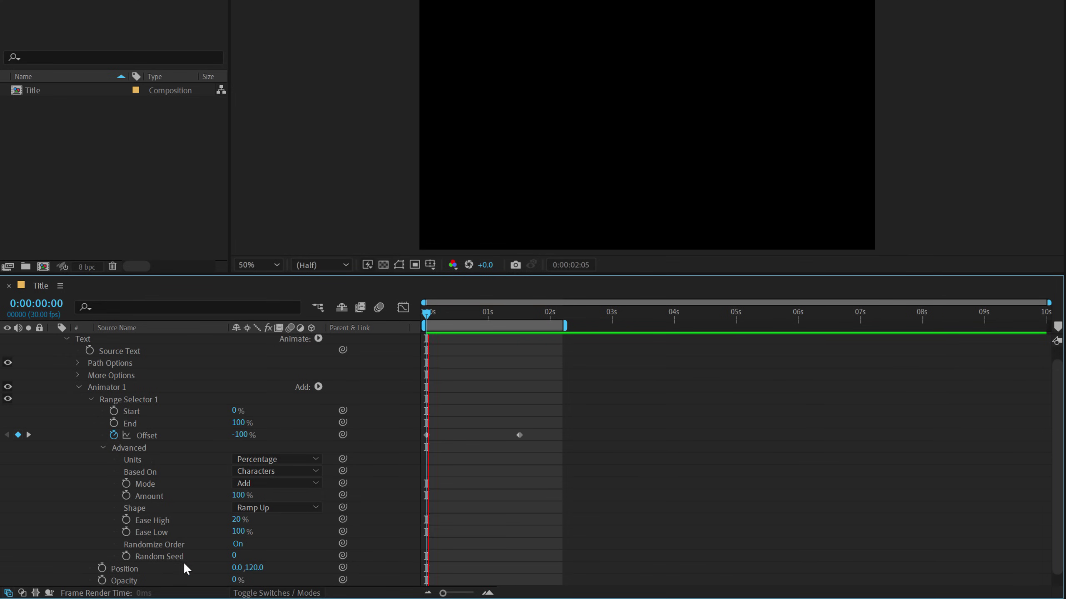
drag(233, 555, 241, 557)
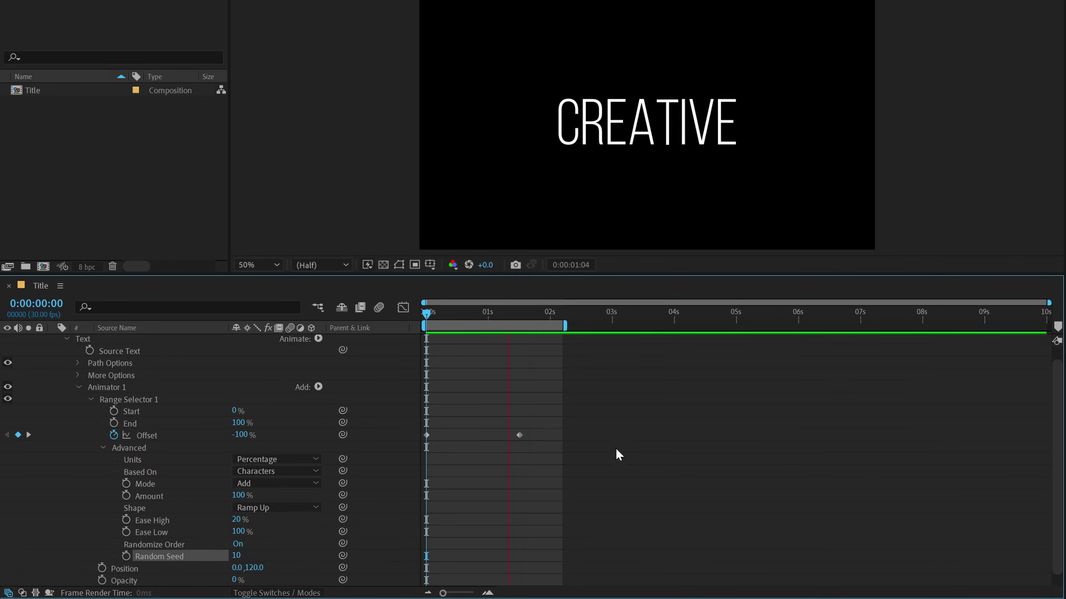
key(space)
click(106, 387)
- Delete the old Animator 1 and give CREATIVE a new Opacity animator
key(Delete)
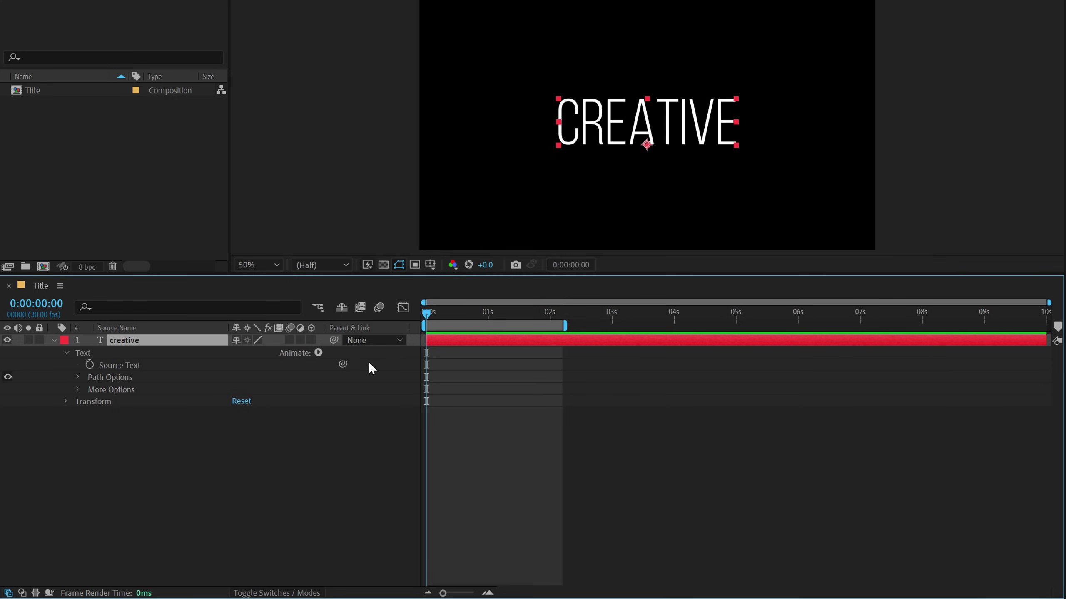
click(244, 430)
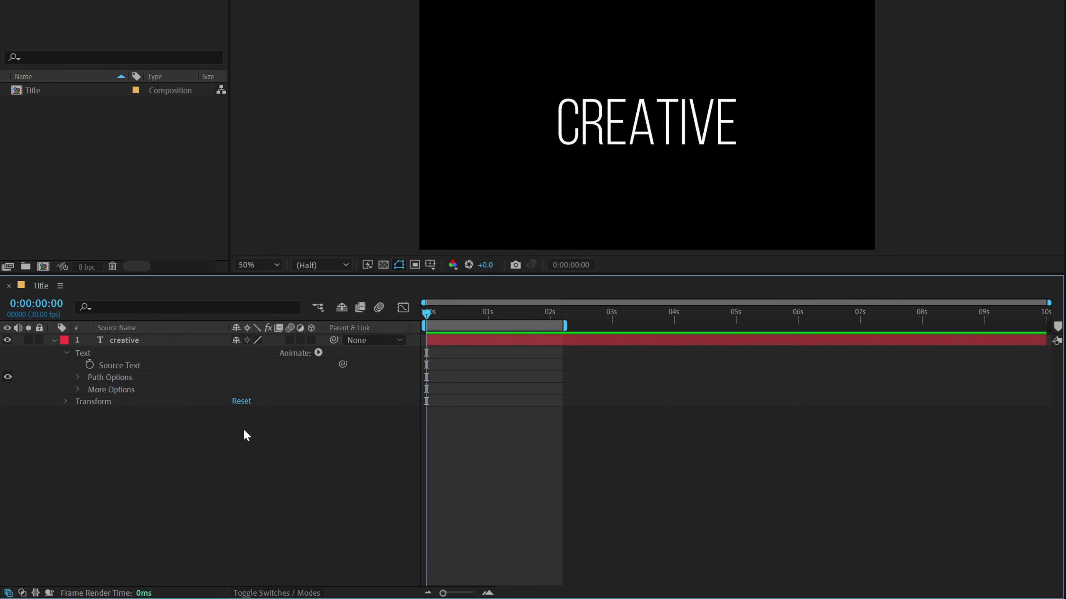
click(304, 387)
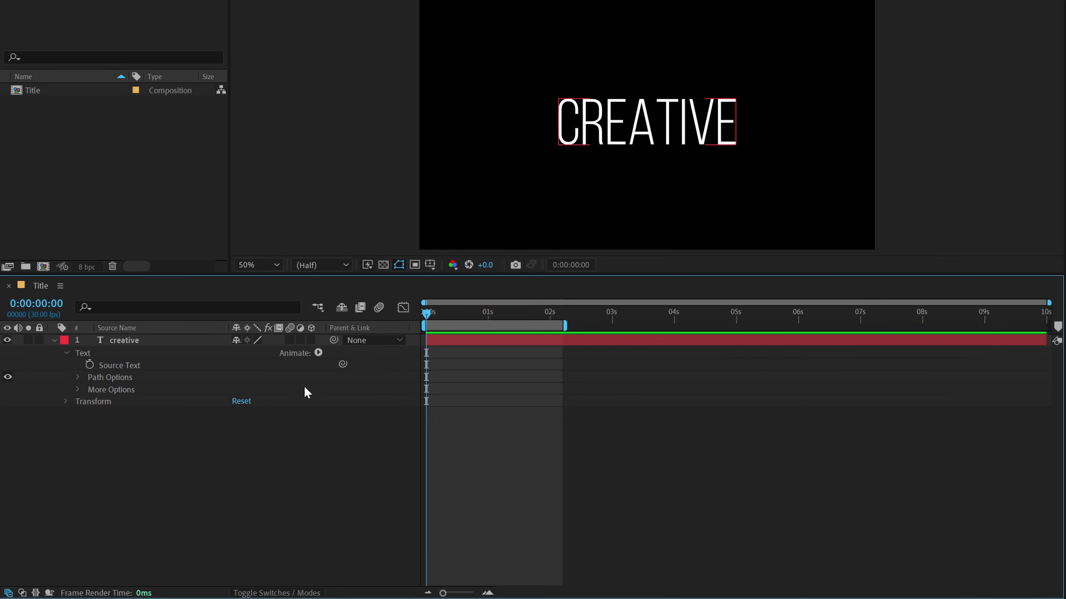
click(317, 352)
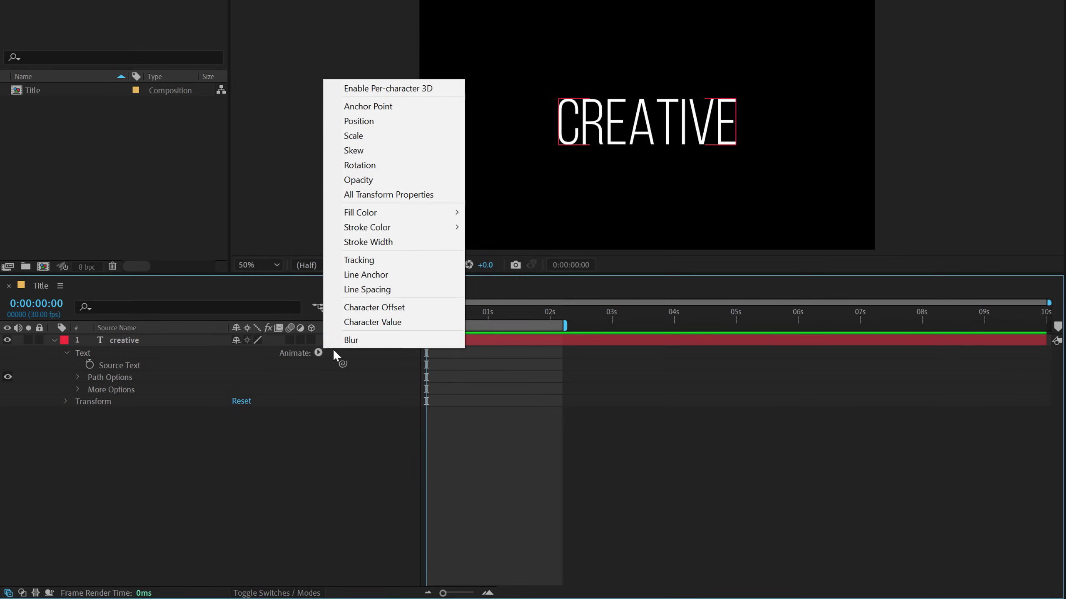
click(374, 180)
- Add Scale and Blur properties to the new Animator 1
click(300, 455)
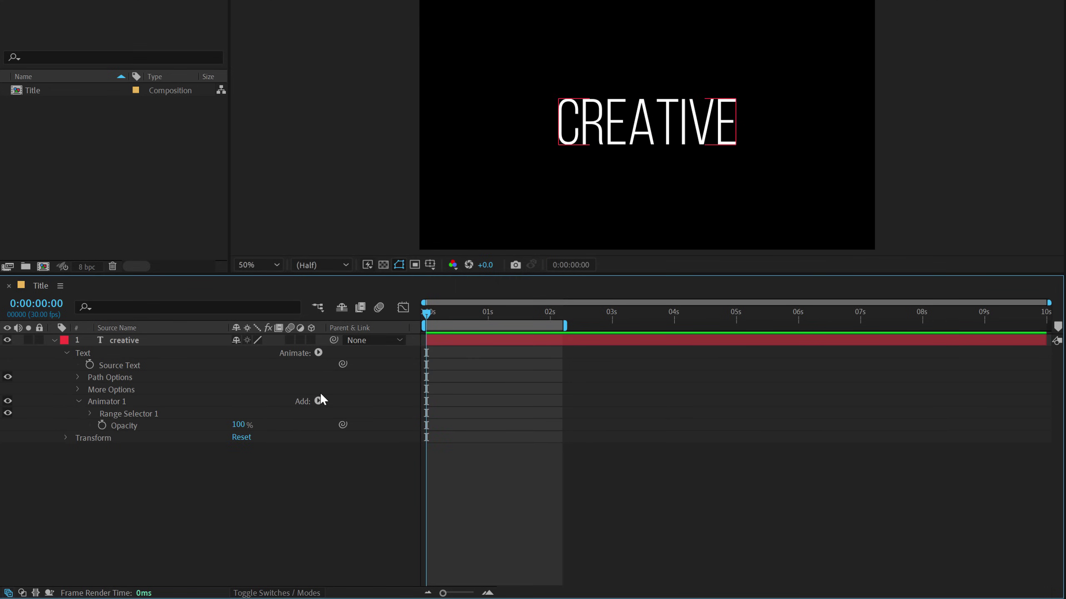
click(318, 401)
mouse_move(367, 406)
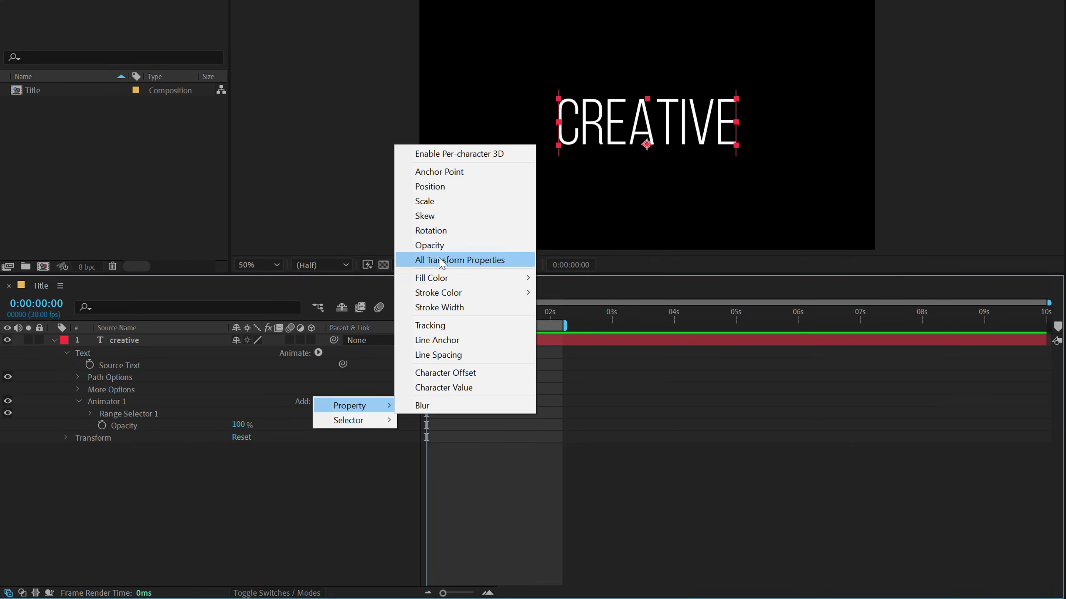
click(426, 201)
click(283, 497)
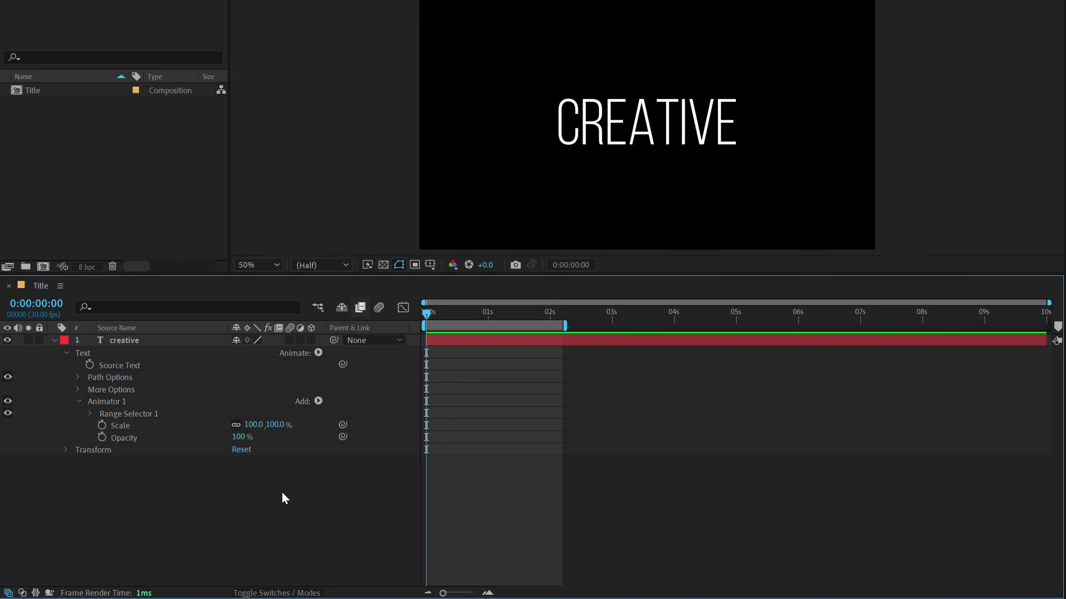
click(319, 402)
mouse_move(336, 407)
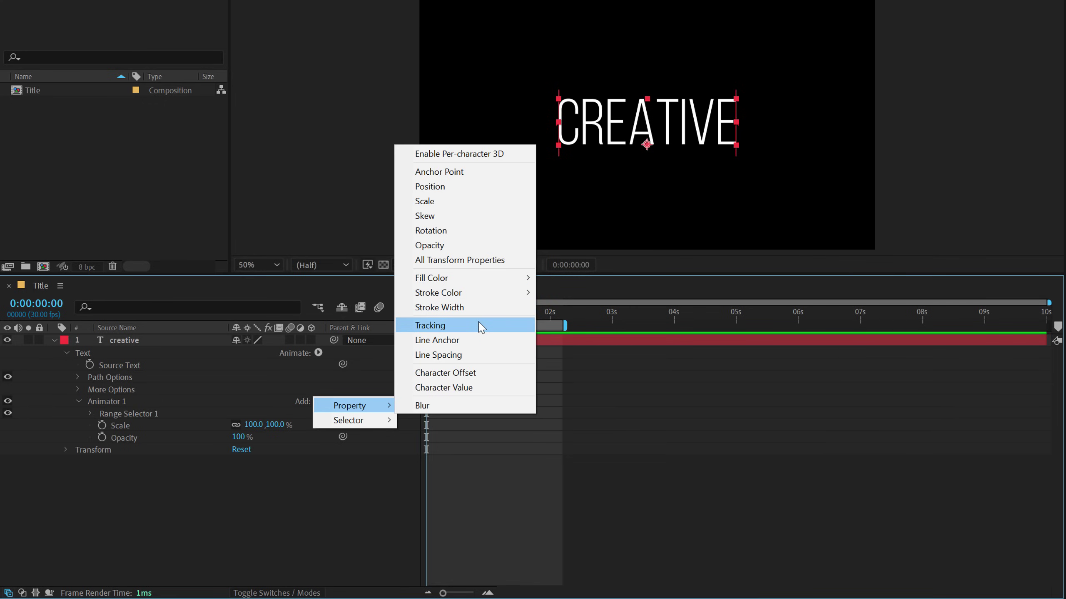
click(432, 405)
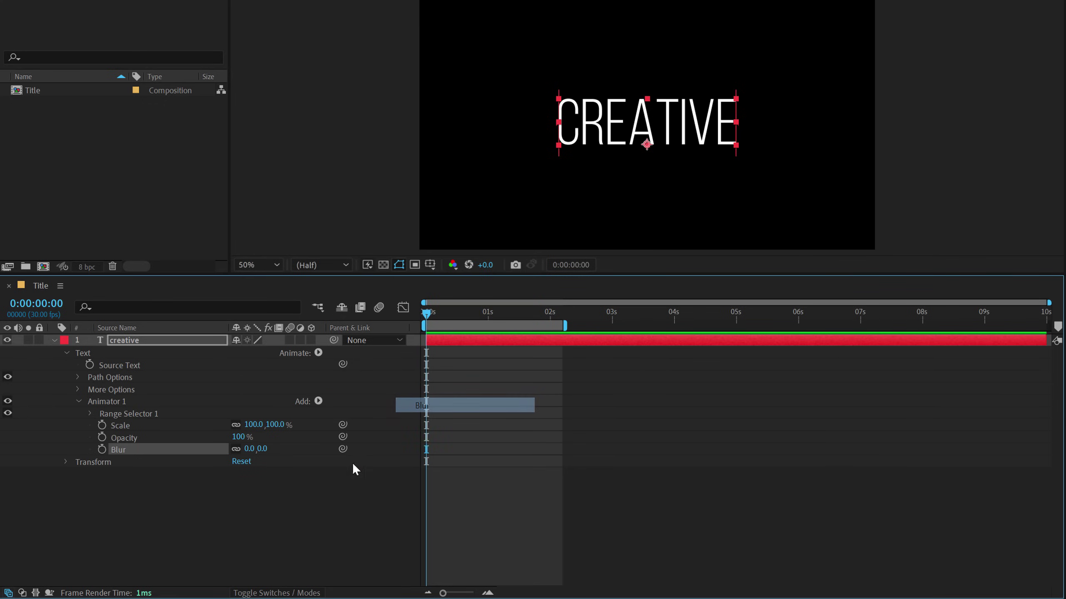
click(329, 484)
click(130, 345)
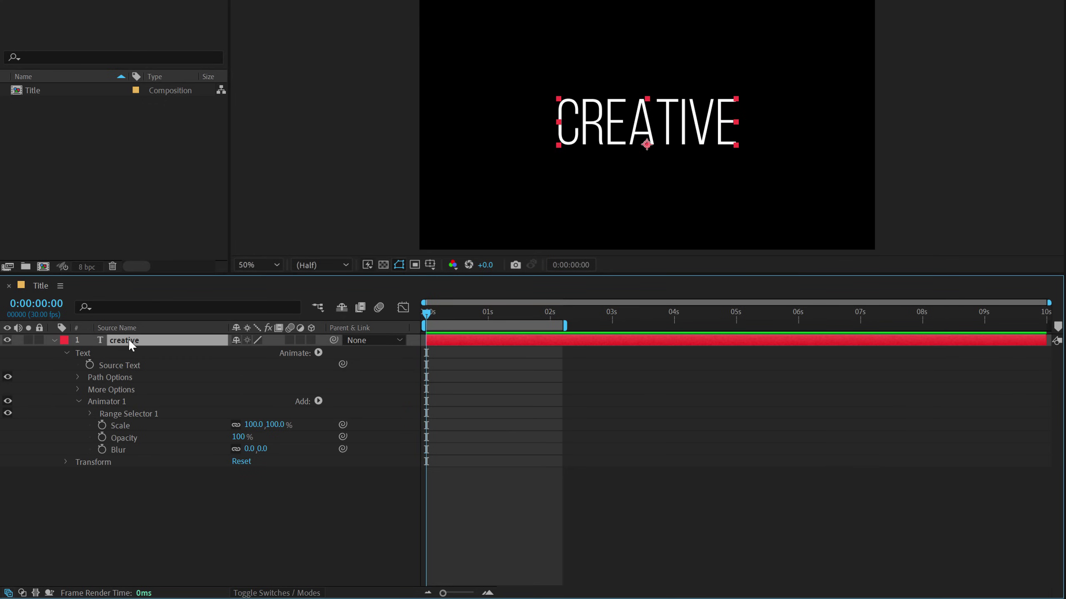
- Remove Scale from Animator 1 and add a Tracking property instead
click(1012, 31)
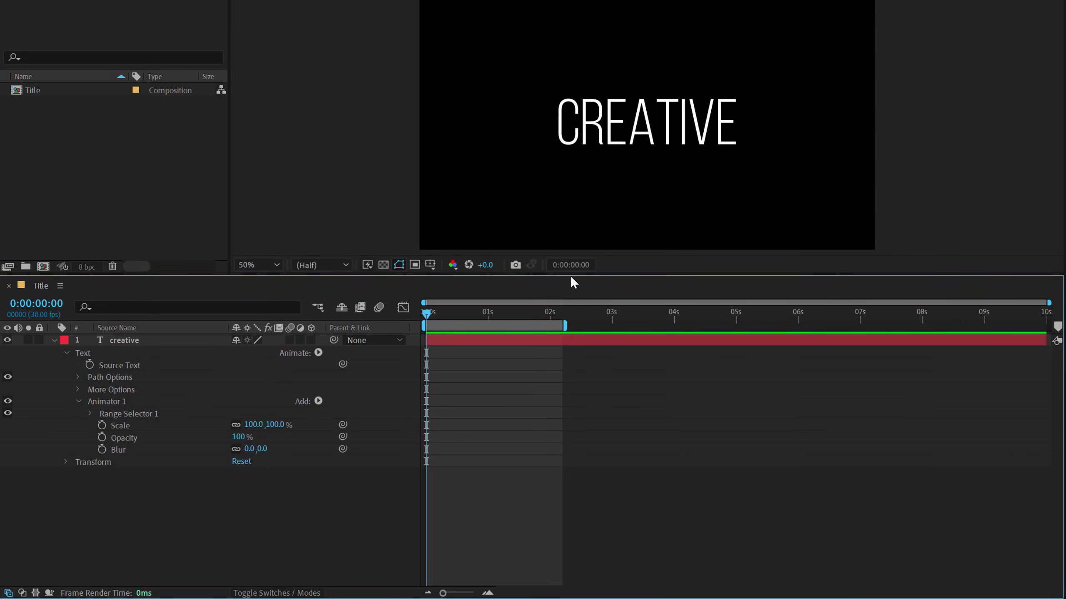
click(131, 425)
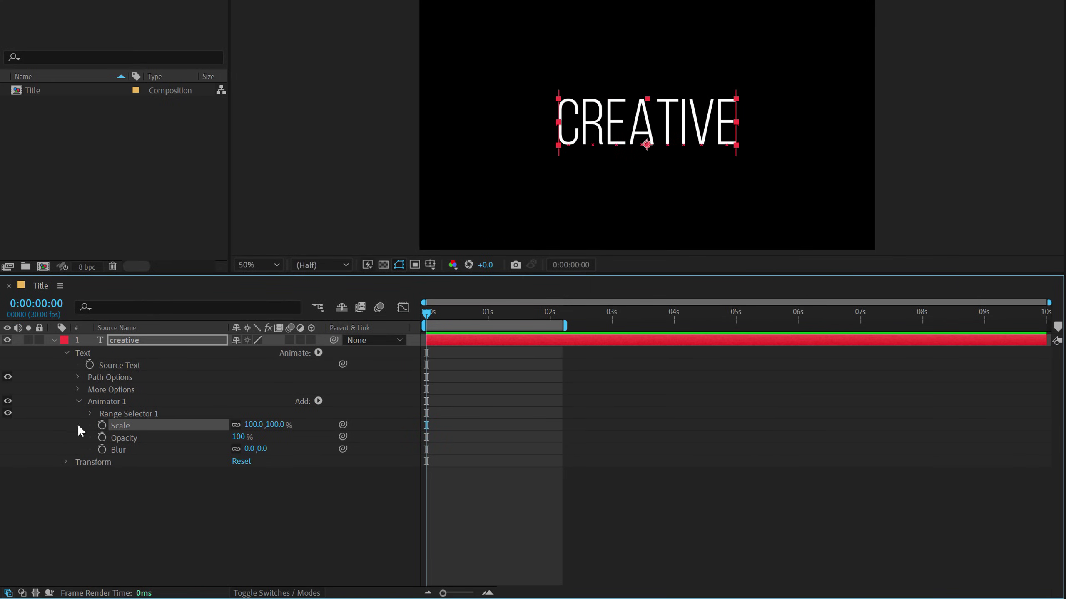
key(Delete)
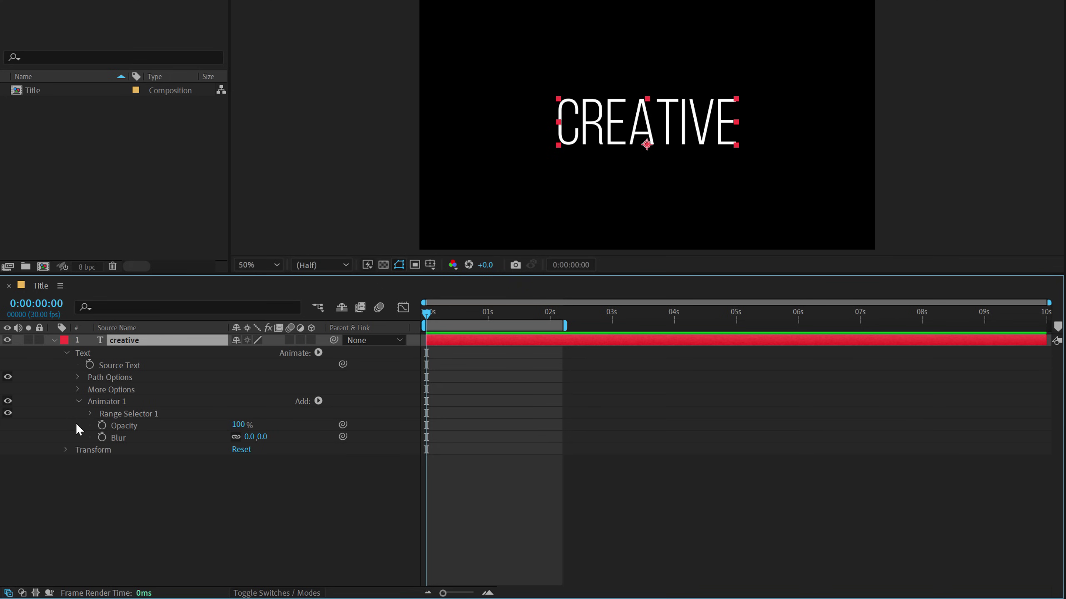
click(318, 399)
mouse_move(380, 405)
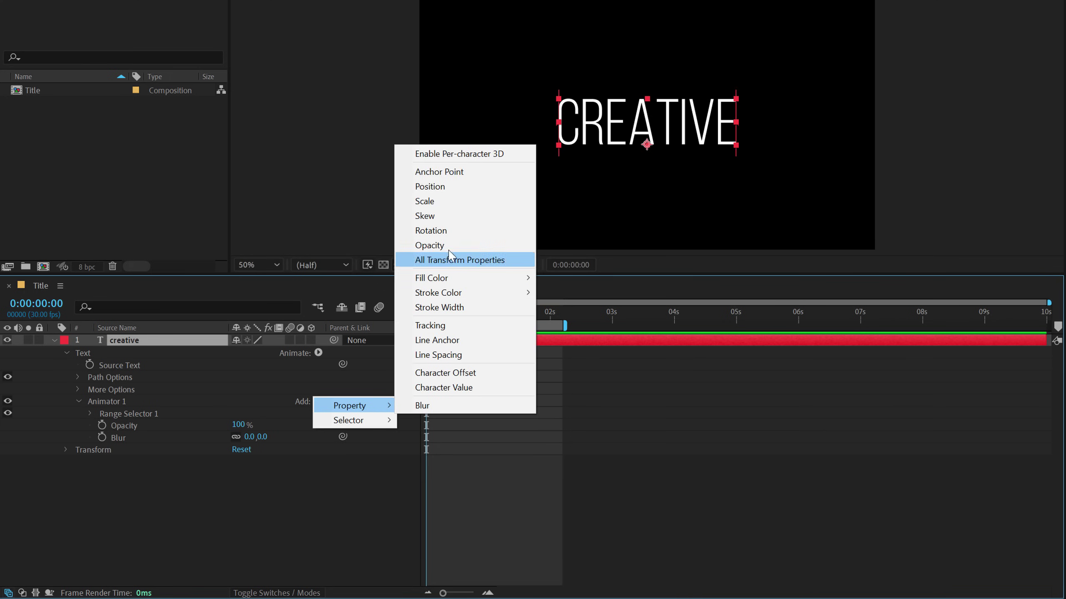
click(445, 326)
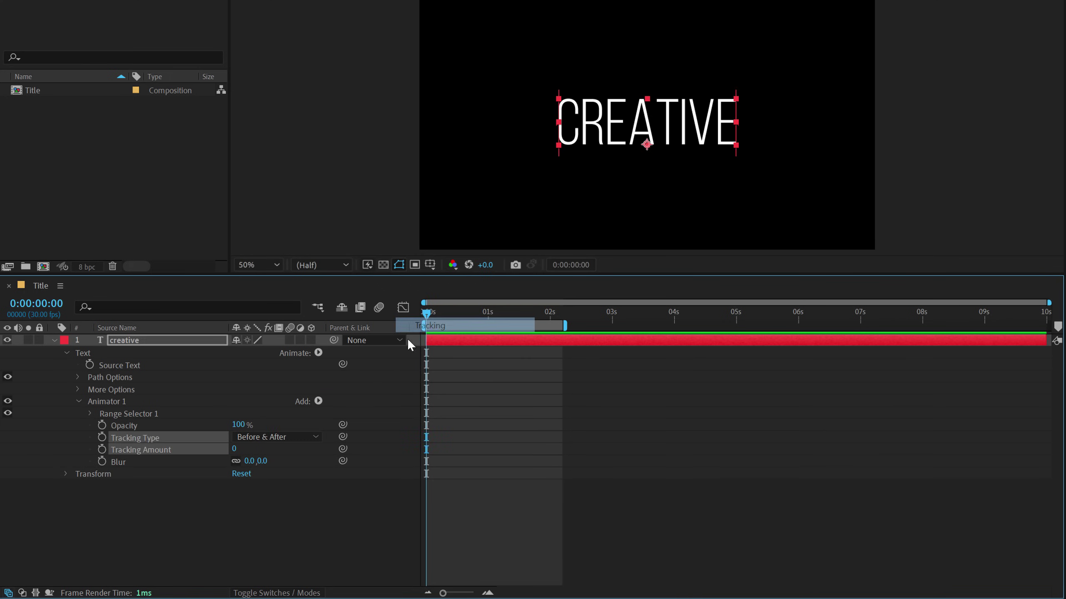
click(375, 357)
- Set Tracking Amount to -100, Blur to 80 and Opacity to 0%
click(235, 449)
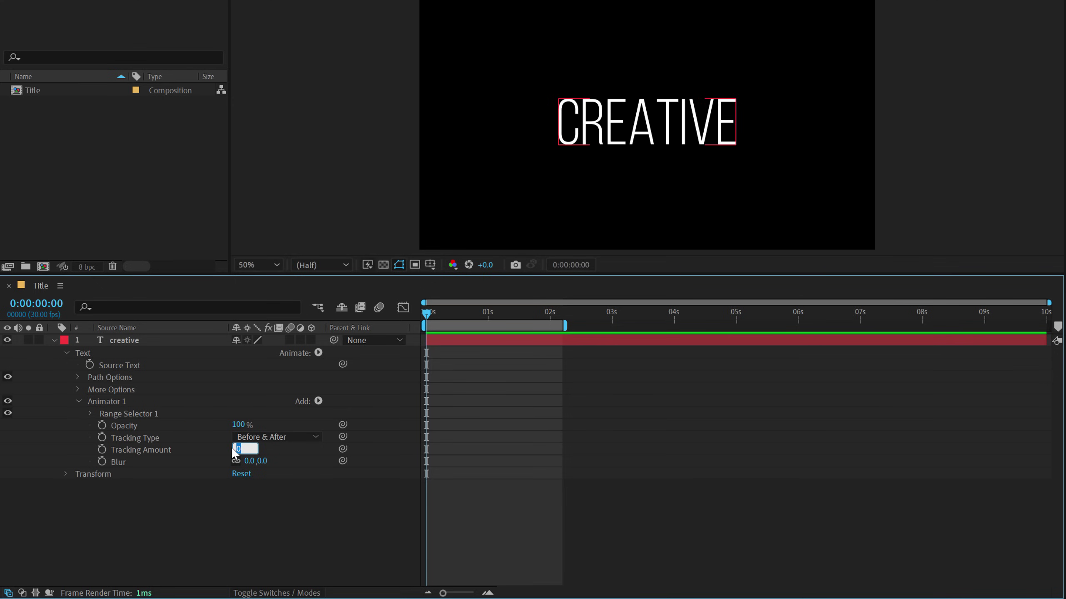
click(198, 515)
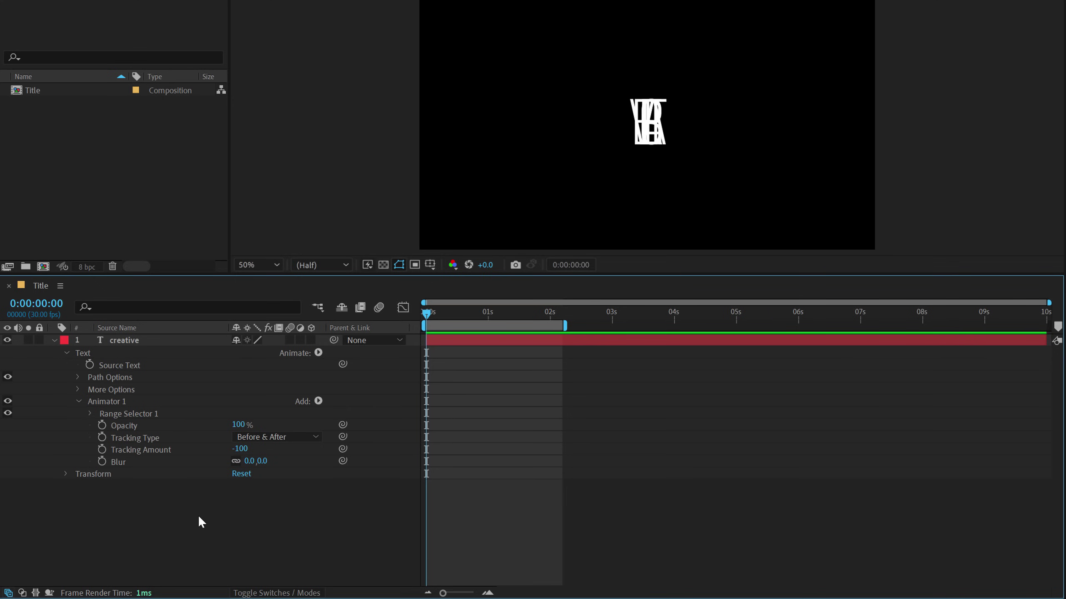
click(260, 461)
text(80)
click(267, 513)
drag(238, 425, 60, 445)
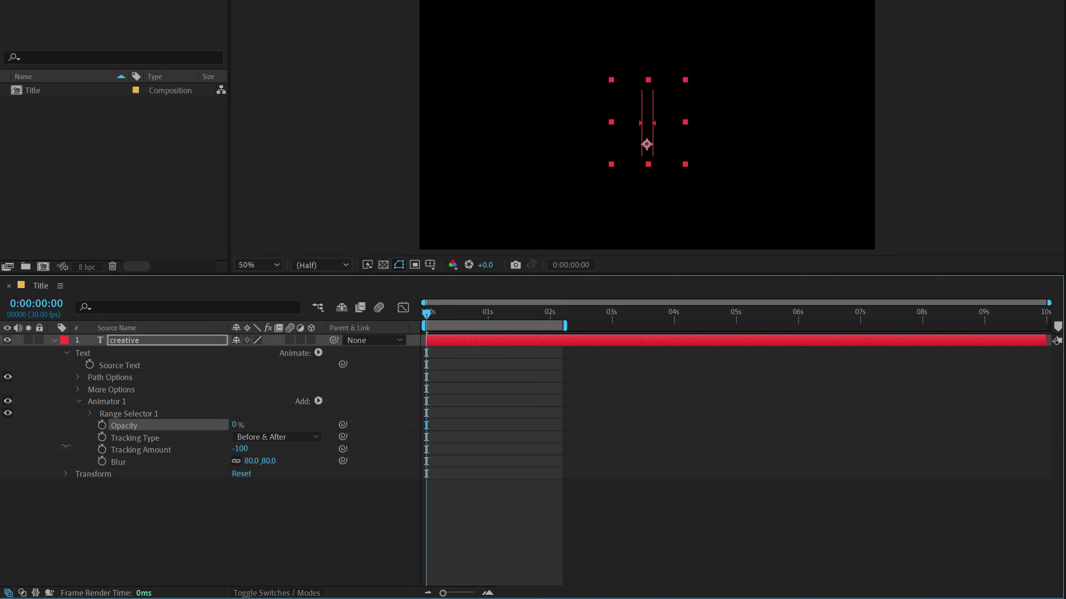
- Keyframe the Range Selector Offset from -100% at 0s to 100% at 1:15
click(90, 413)
drag(234, 452, 92, 459)
click(113, 449)
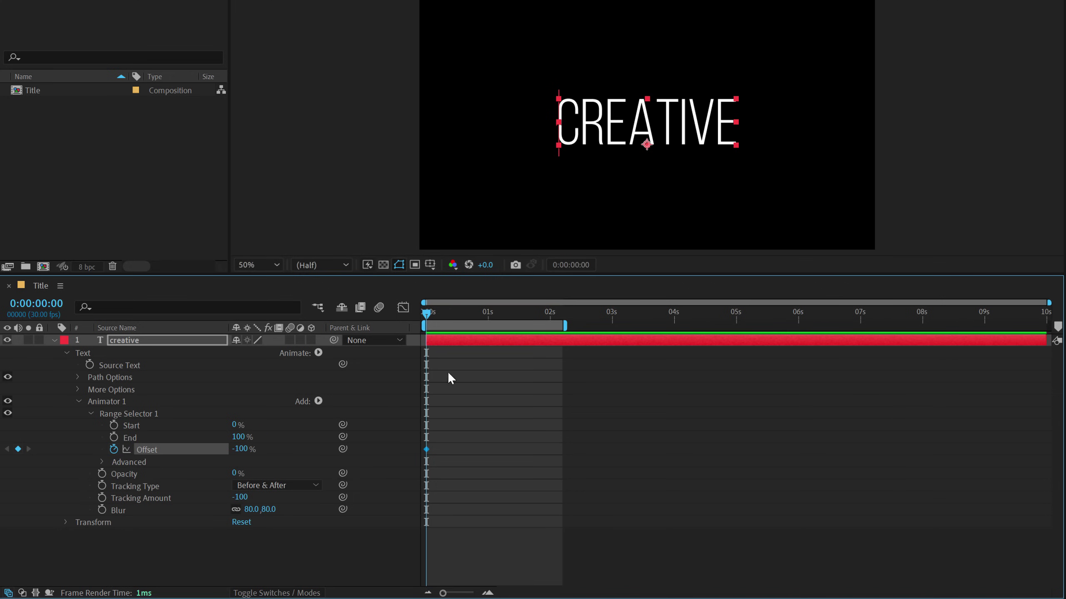
click(519, 312)
drag(240, 449, 550, 436)
- Set the selector shape to Ramp Up and preview the reveal
click(101, 461)
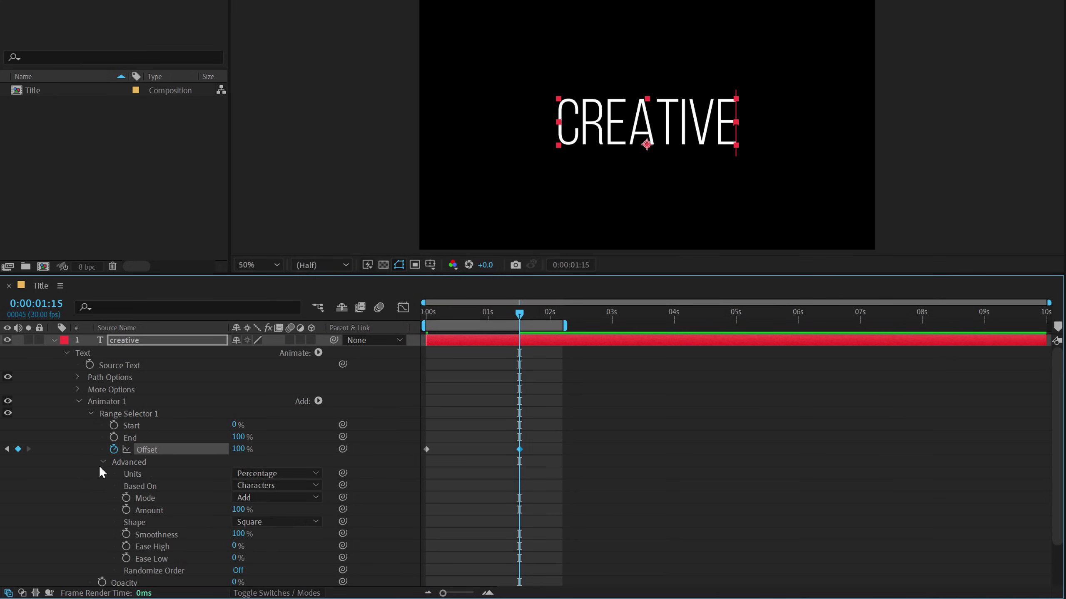
click(268, 523)
click(269, 449)
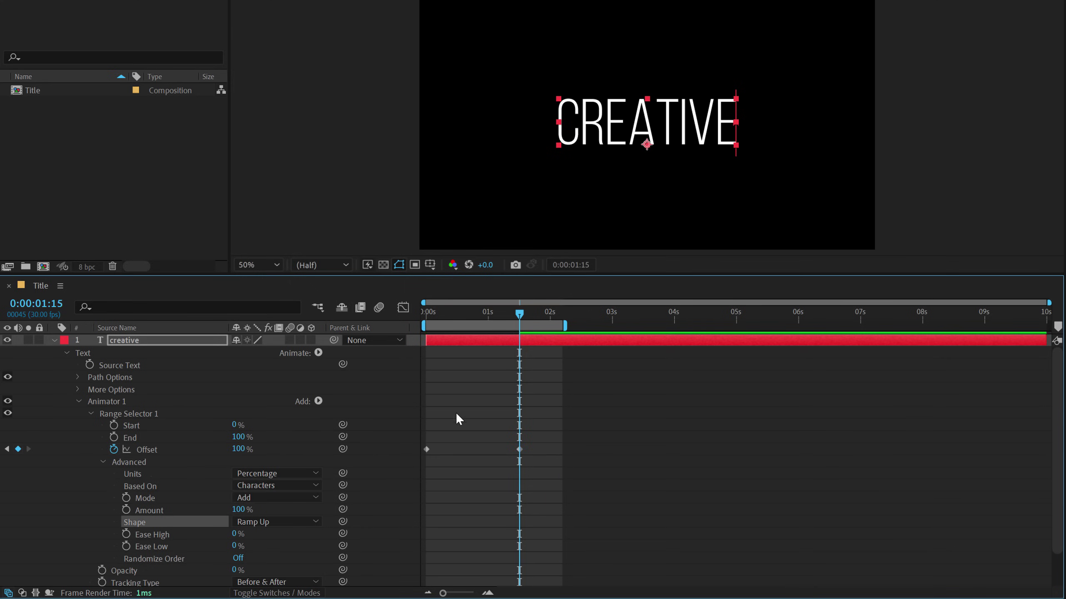
key(Home)
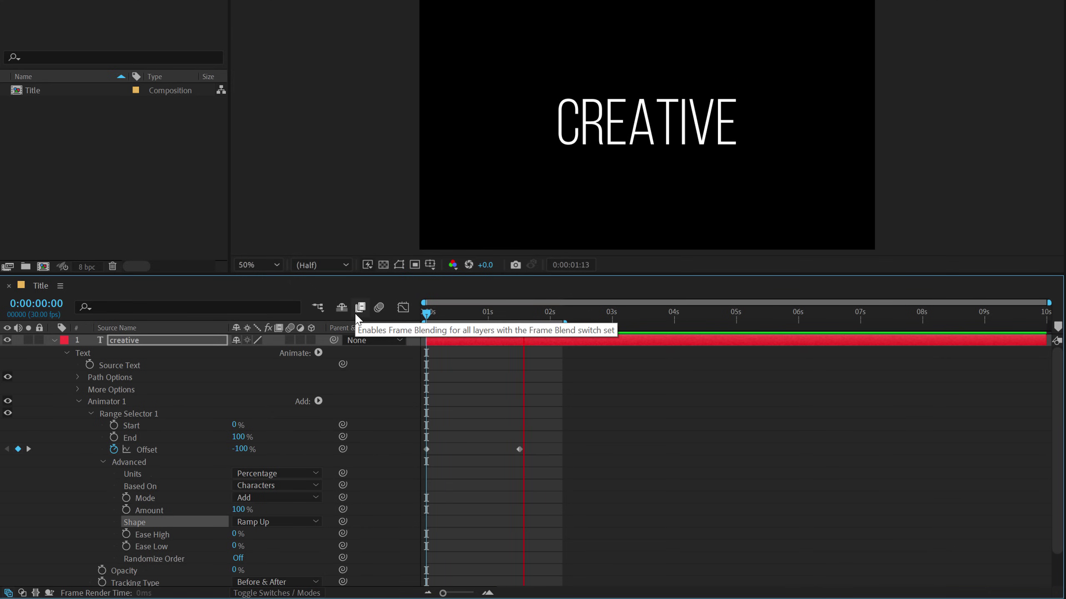
click(475, 313)
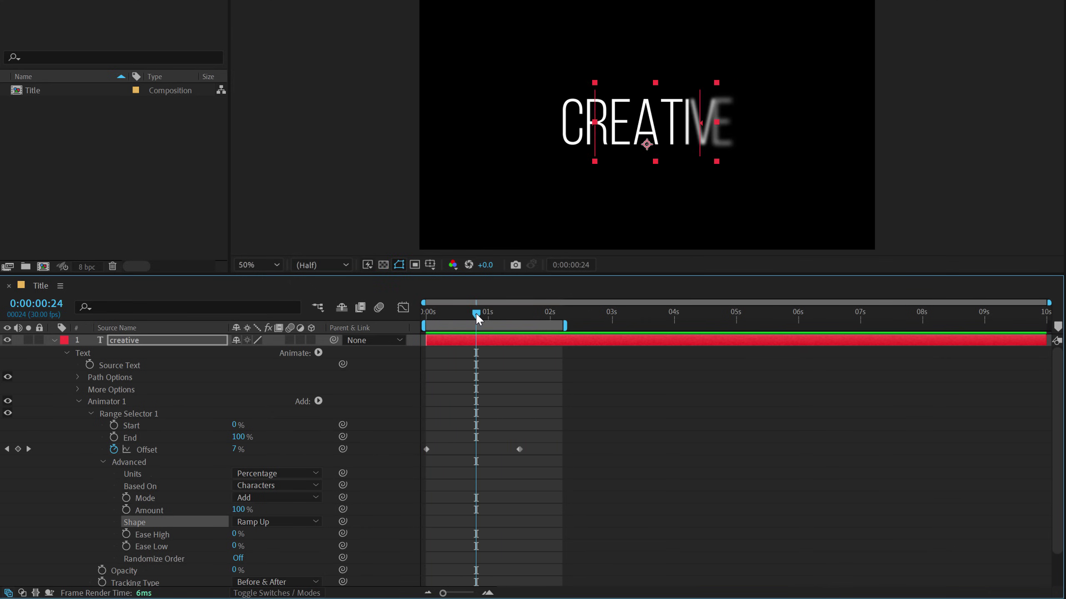
- Raise Ease Low to 100%, replay the reveal, then select Animator 1
click(256, 546)
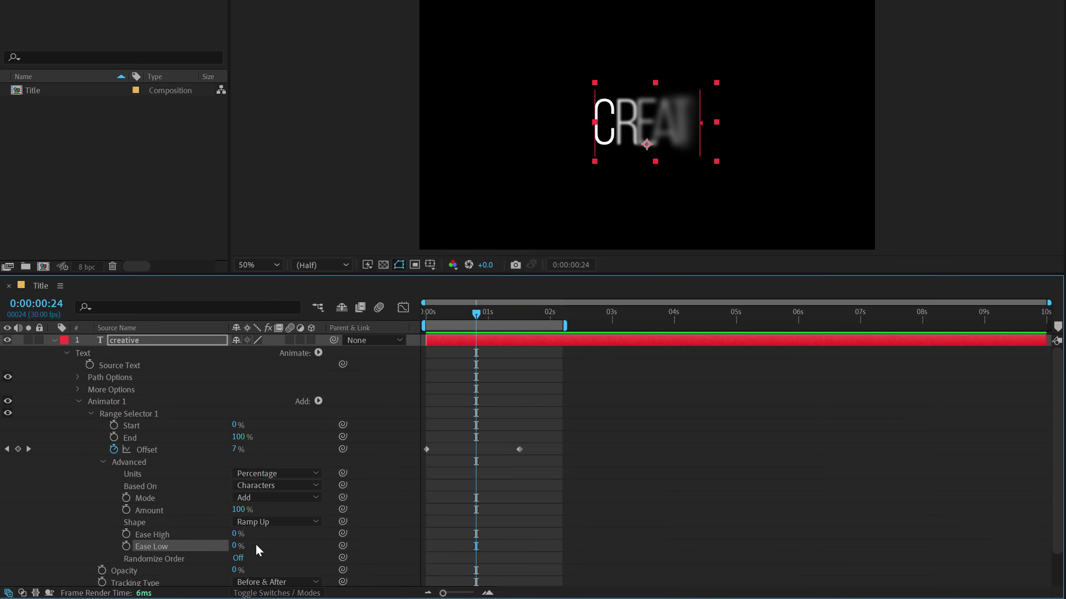
drag(234, 545, 525, 509)
key(Home)
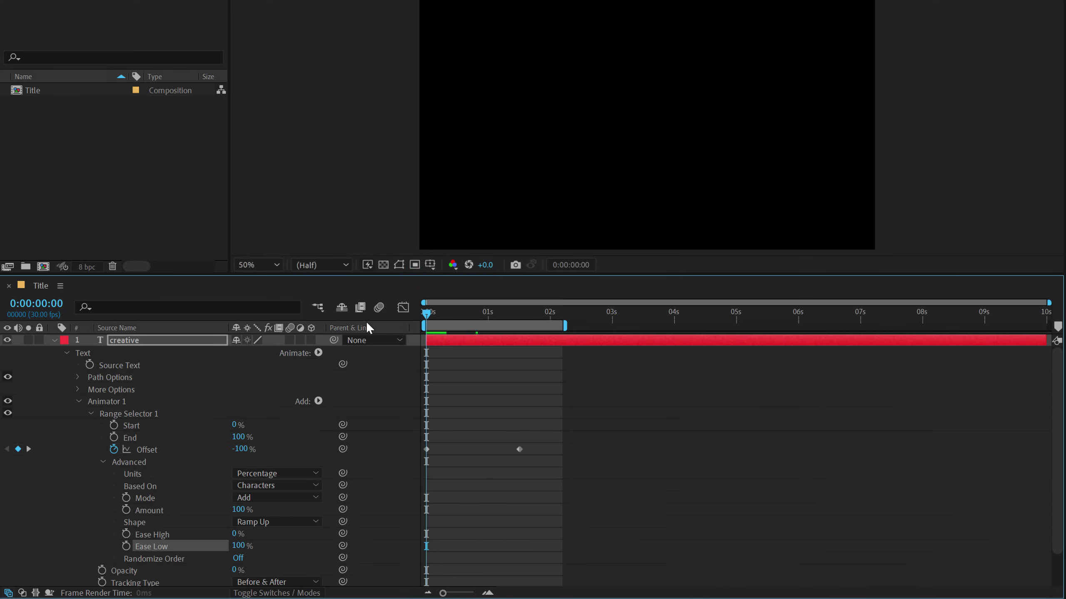
key(space)
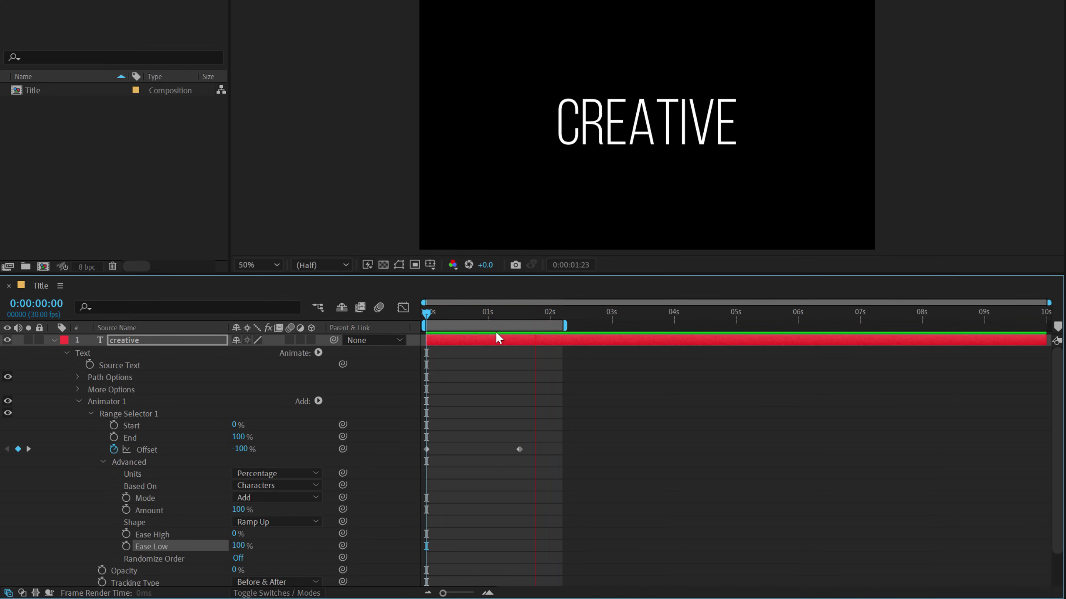
click(106, 401)
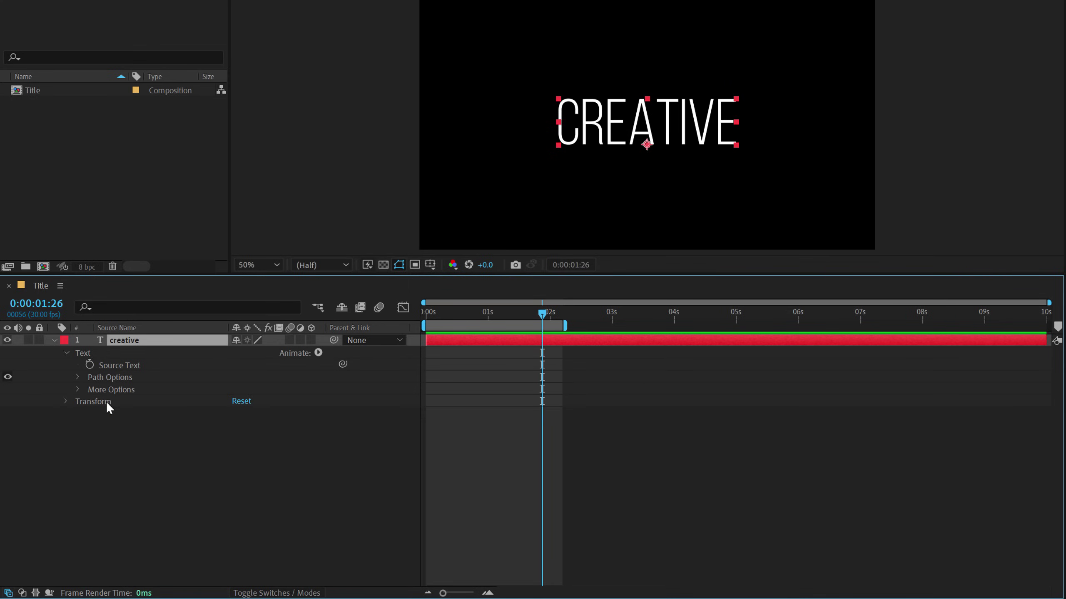
- Enable per-character 3D on CREATIVE and add a Rotation animator
click(99, 456)
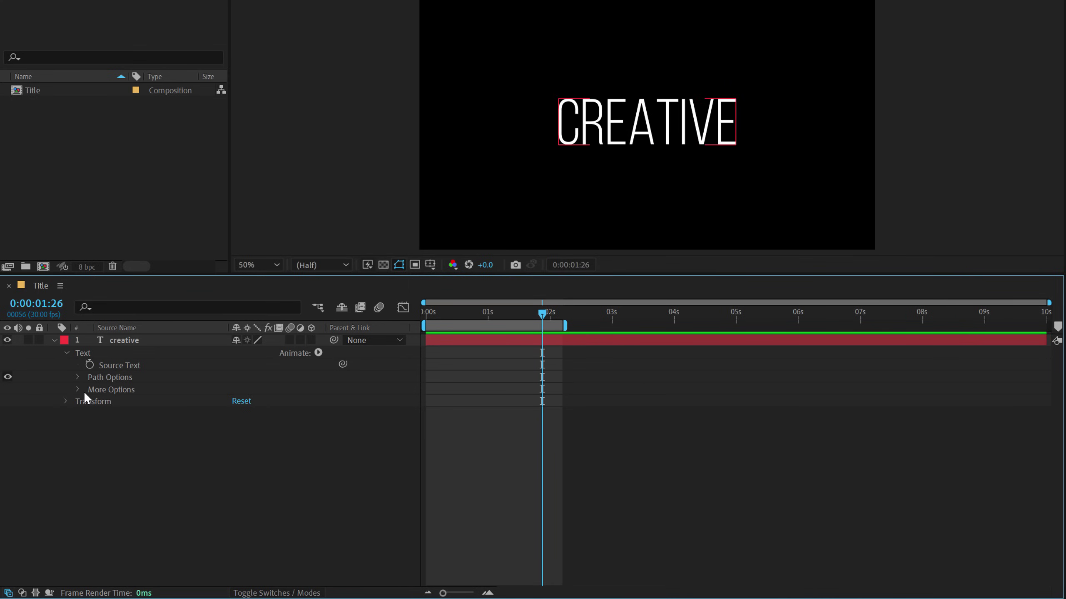
click(319, 353)
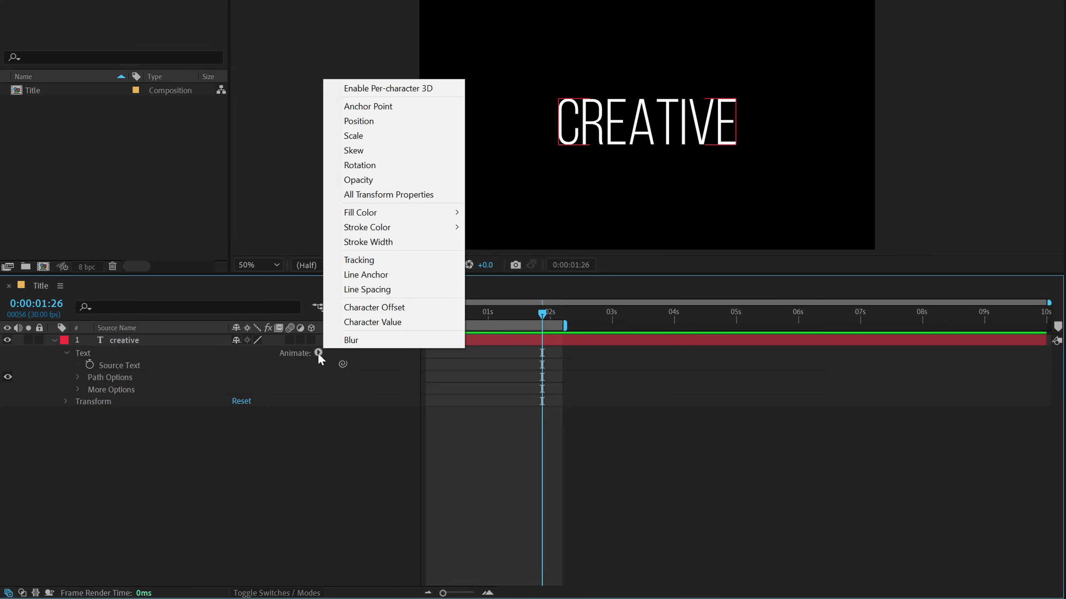
click(407, 89)
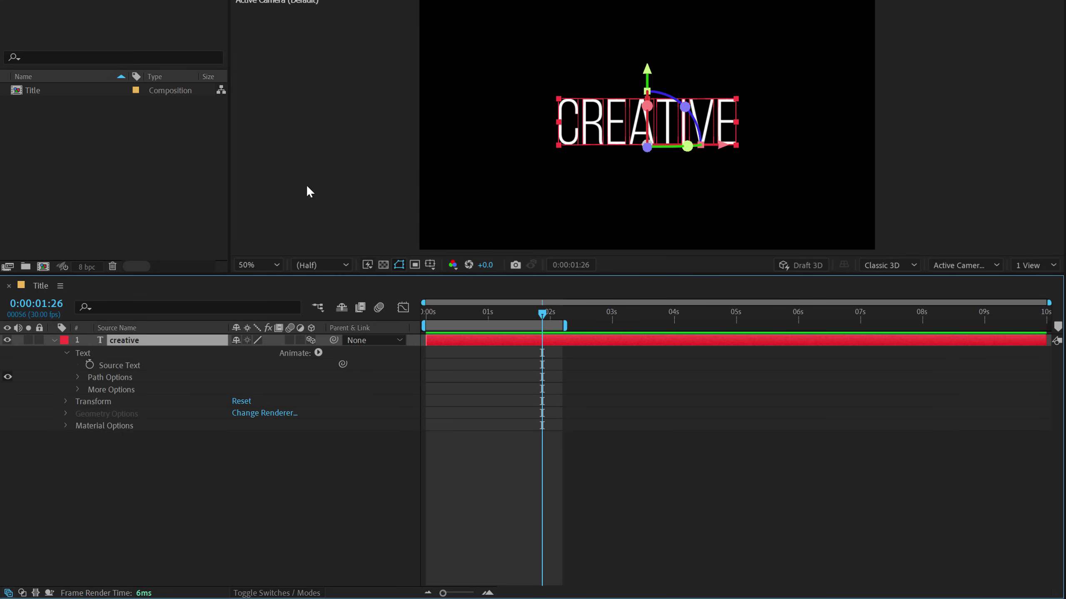
click(139, 460)
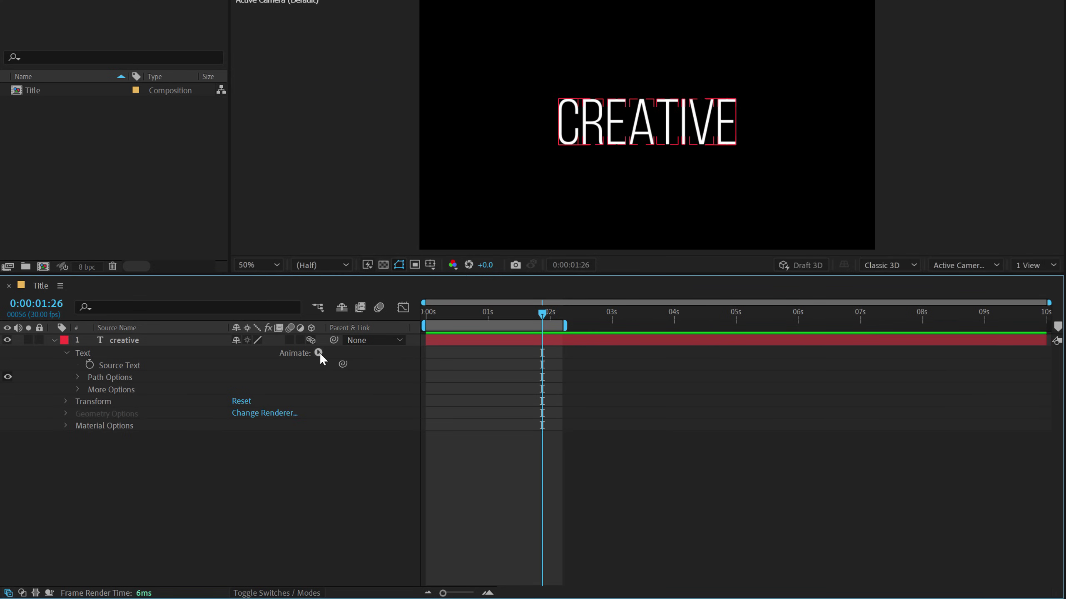
click(320, 353)
click(380, 165)
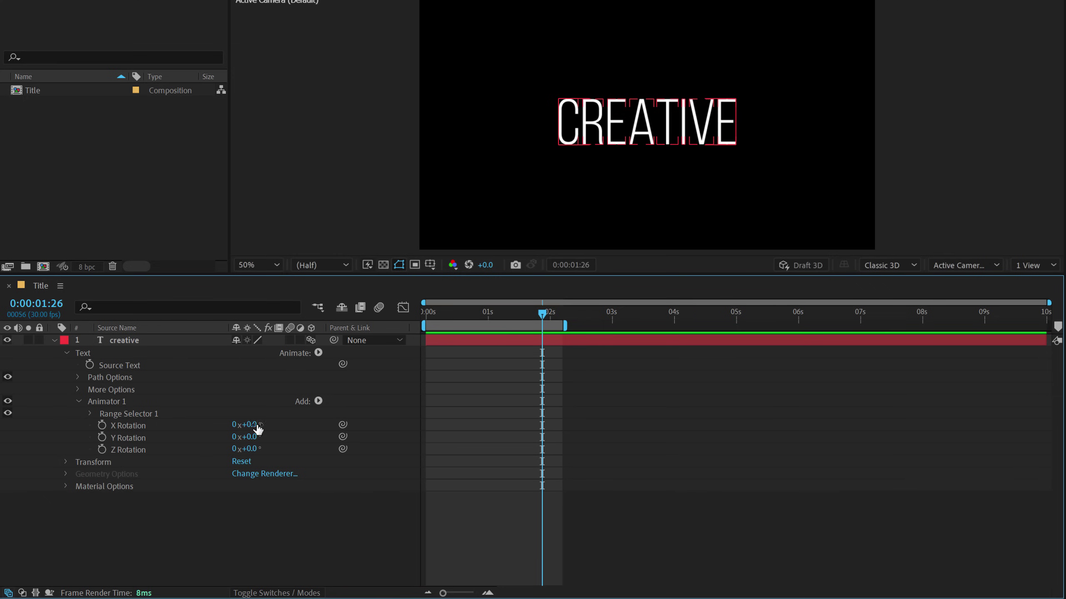
- Add an Opacity property to Animator 1
click(310, 525)
click(324, 423)
click(318, 401)
mouse_move(371, 405)
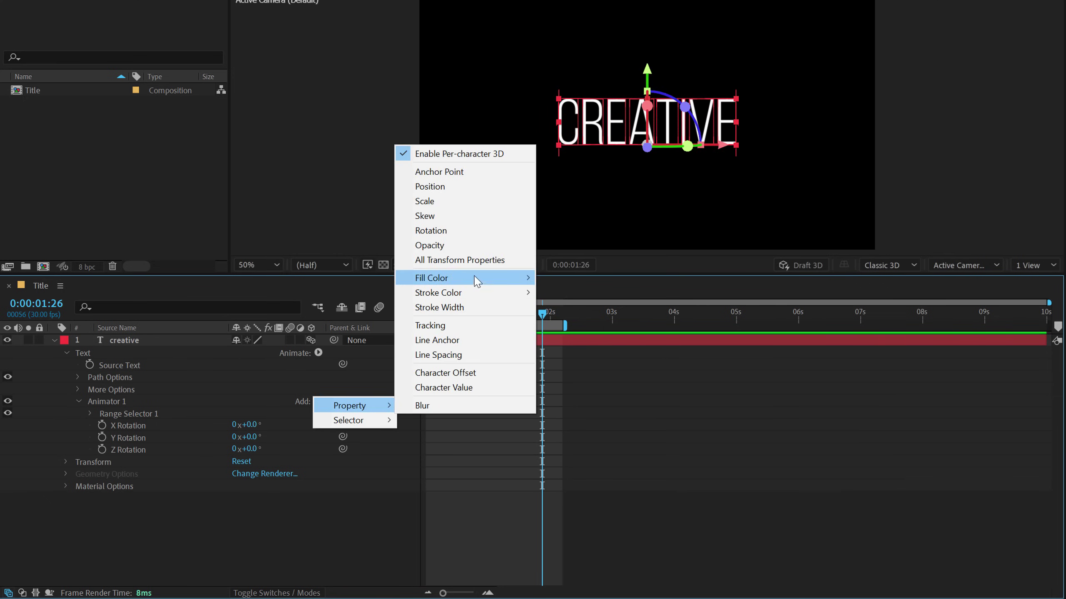
click(430, 246)
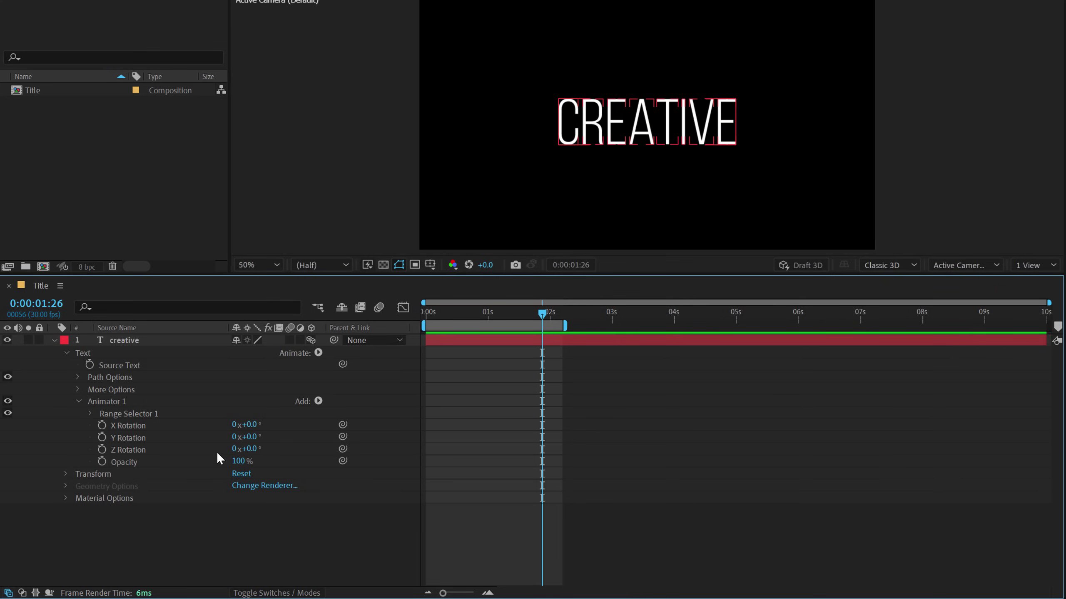
- Set Y Rotation to -90° and Opacity to 0%
drag(259, 442, 249, 440)
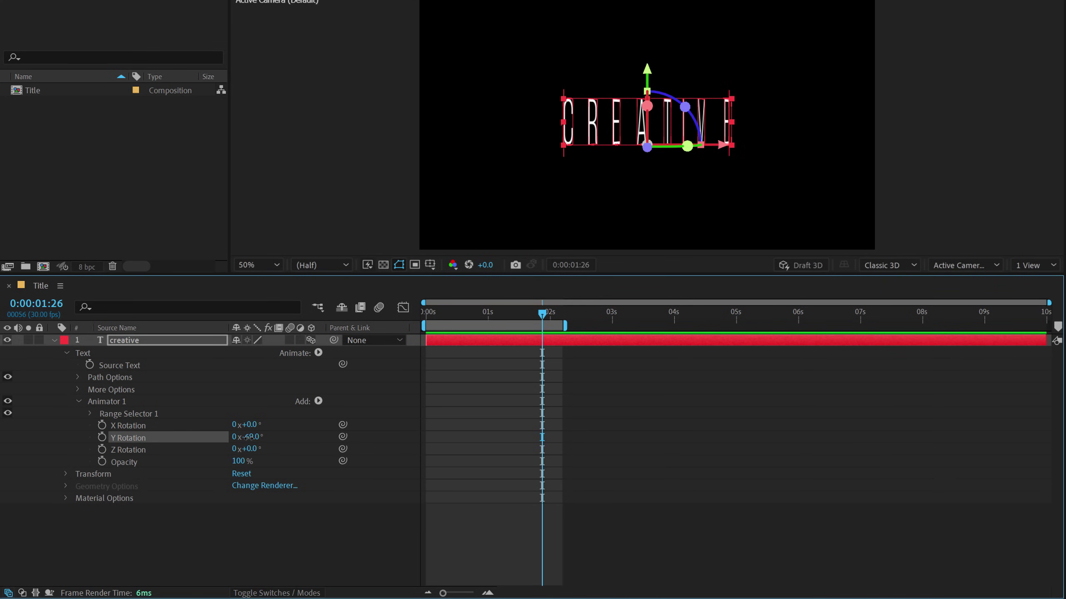
click(245, 437)
text(-90)
key(Return)
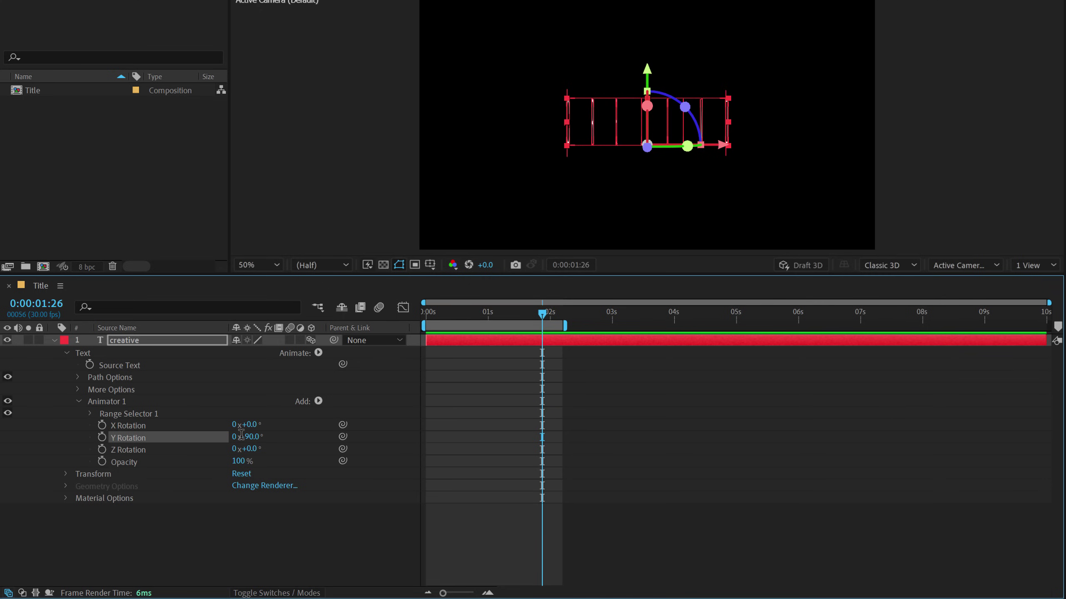
click(248, 485)
drag(238, 461, 193, 462)
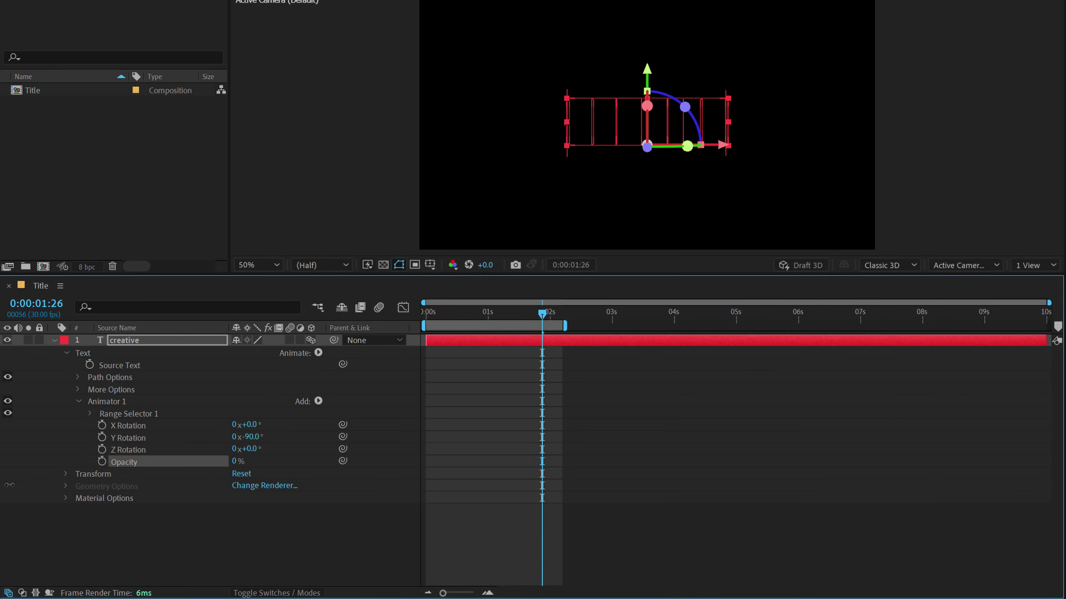
- Keyframe the Offset from -100% at 0s to 100% at 1:16
click(91, 414)
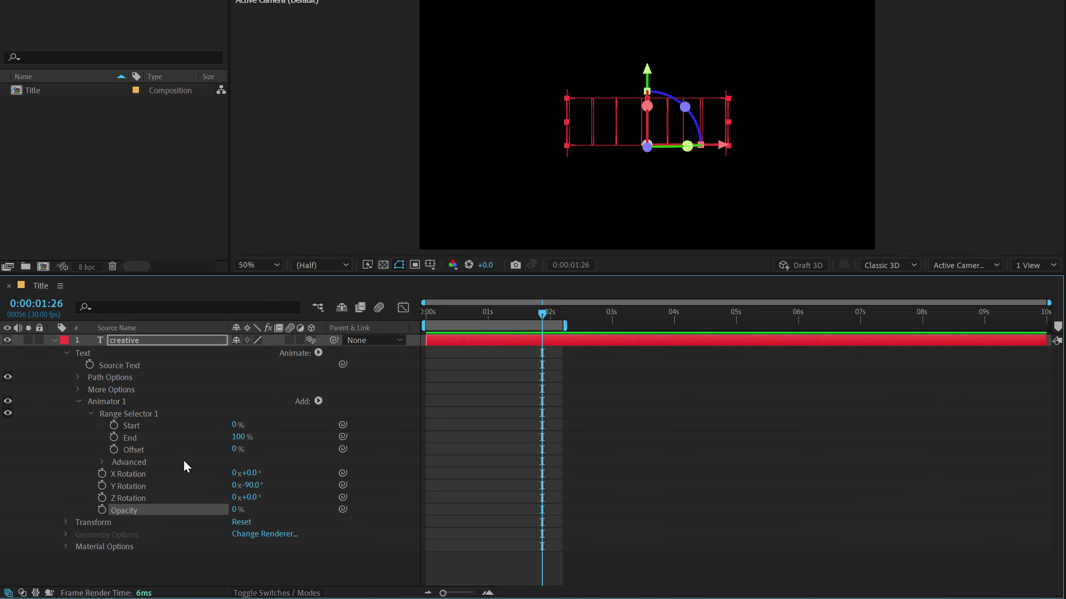
drag(457, 315, 355, 330)
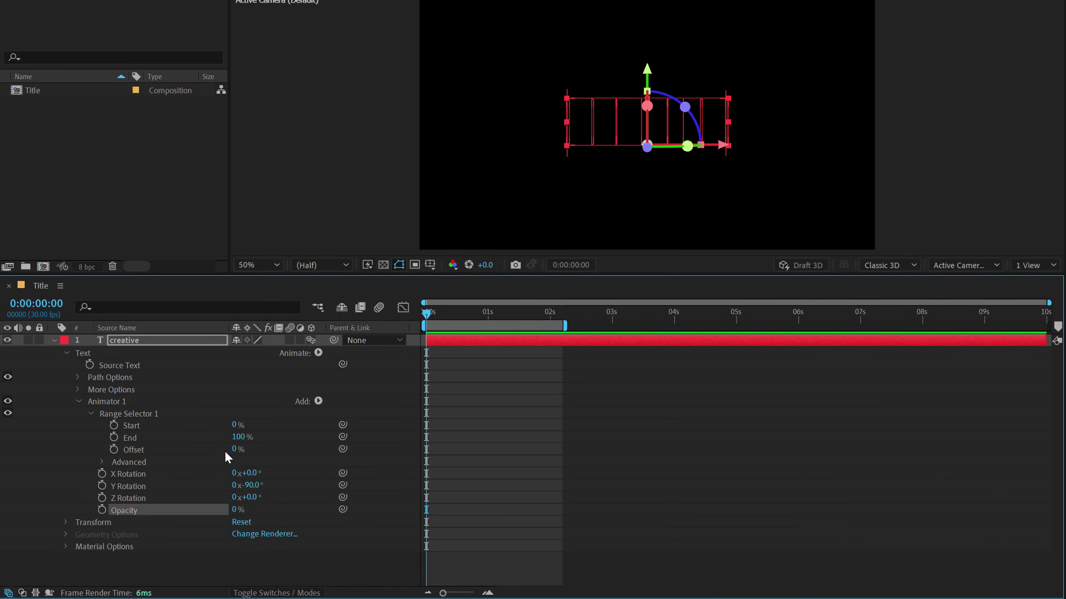
drag(234, 448, 113, 458)
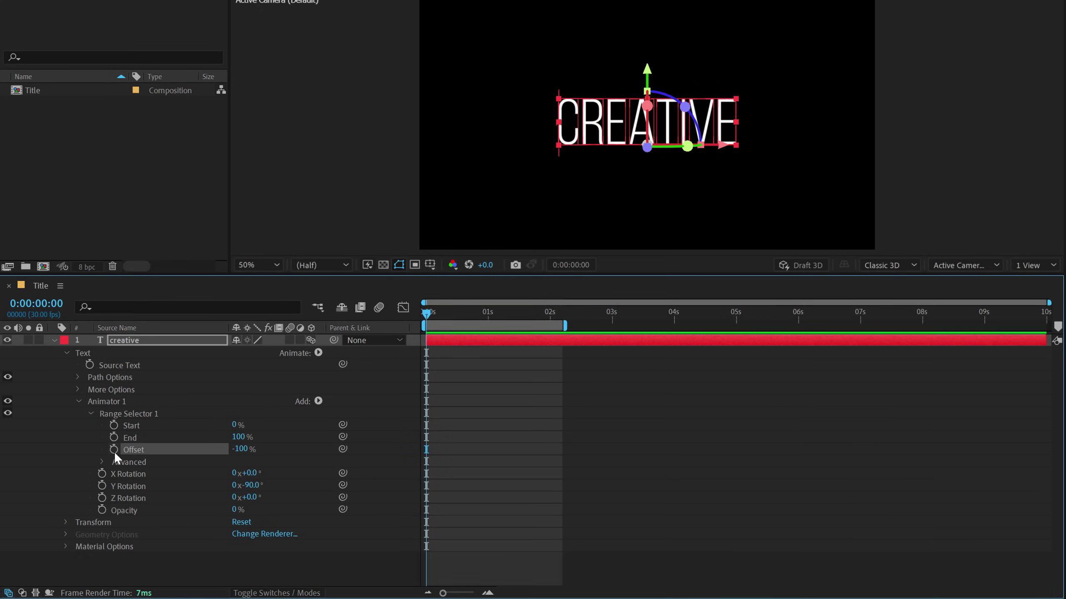
click(114, 450)
click(521, 313)
click(242, 450)
text(100)
key(Return)
- Set the selector shape to Ramp Up with Ease Low 100, then preview from the start
click(102, 462)
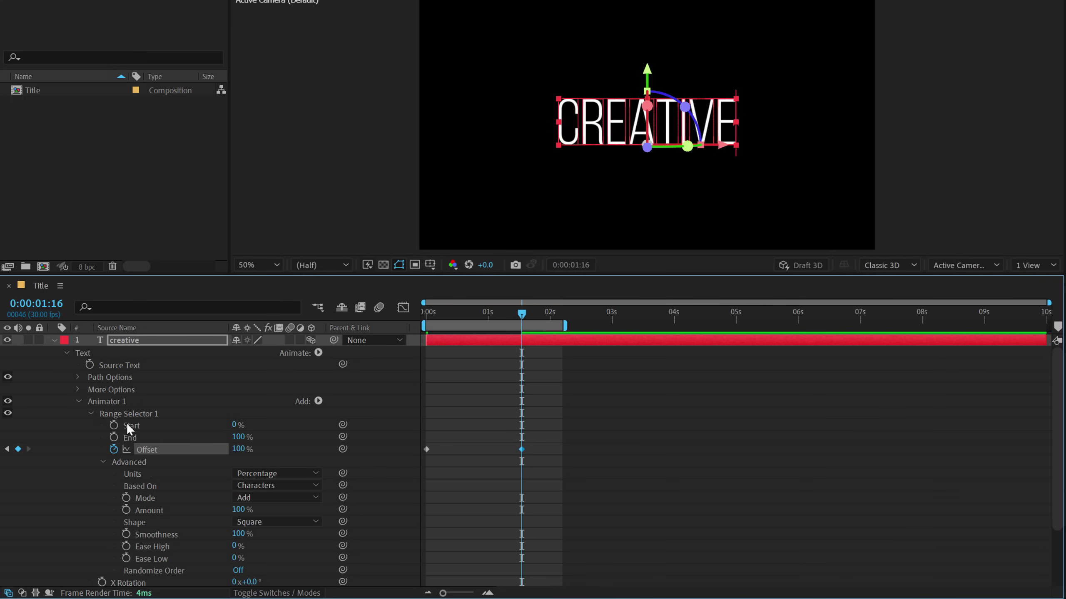
scroll(174, 420, down, 2)
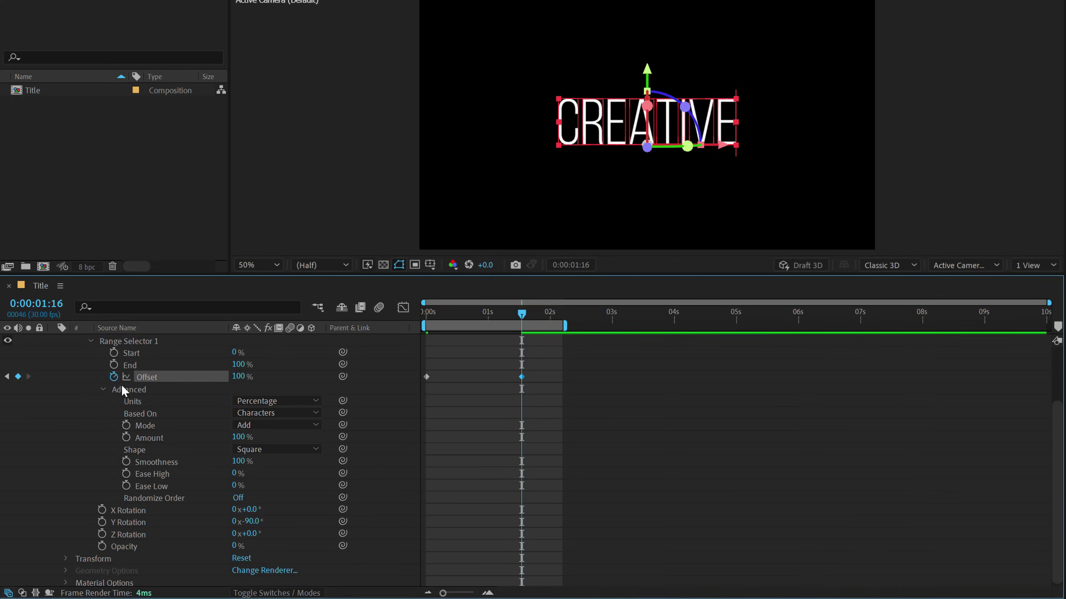
scroll(122, 385, up, 2)
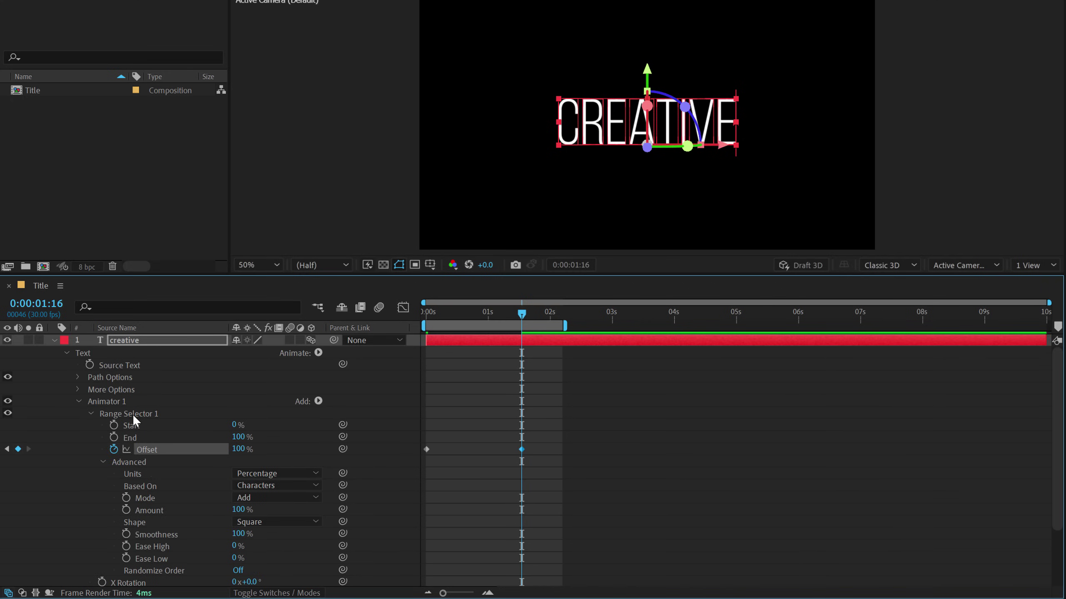
scroll(165, 420, down, 2)
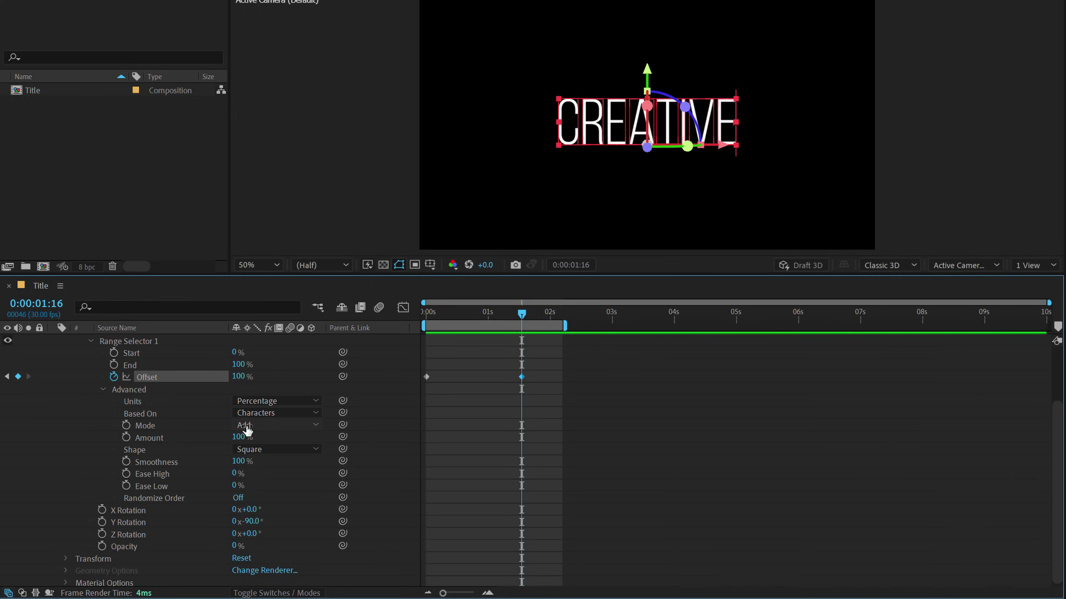
click(252, 448)
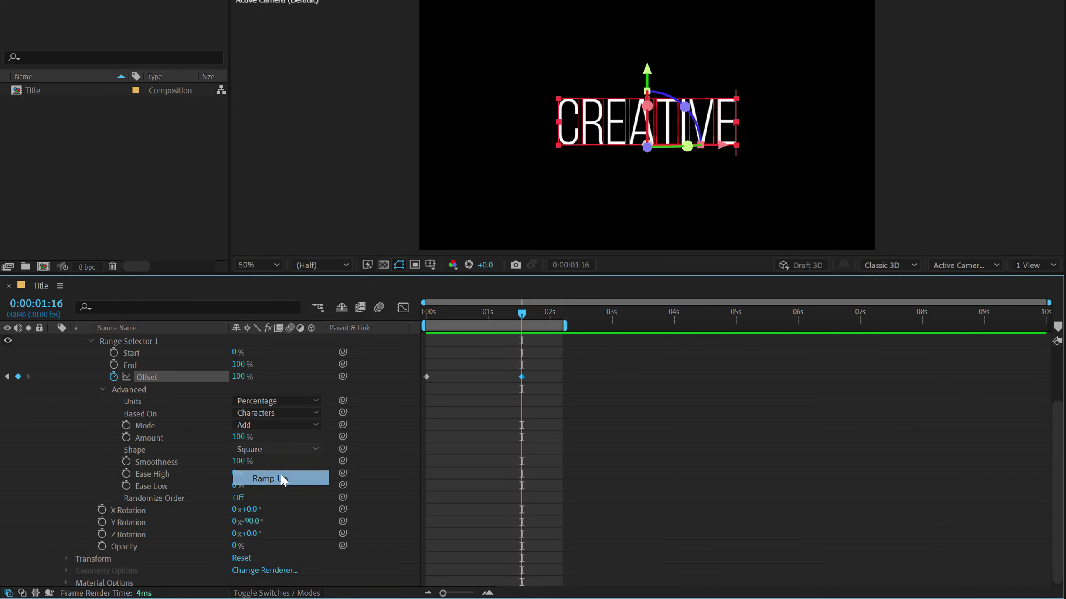
click(281, 473)
click(234, 484)
text(100)
key(Return)
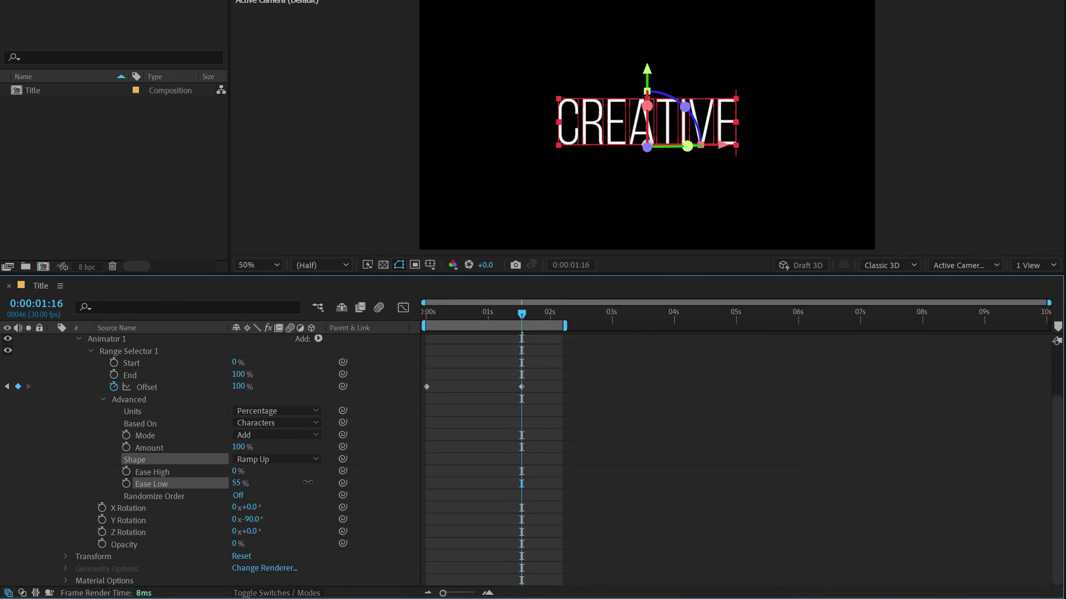
drag(464, 308, 399, 315)
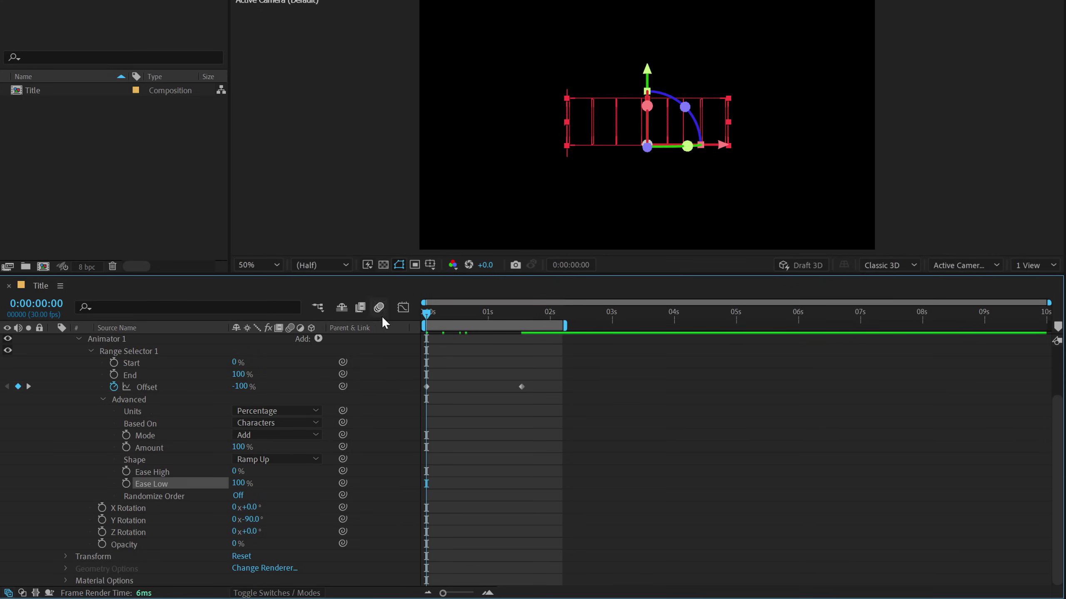
key(space)
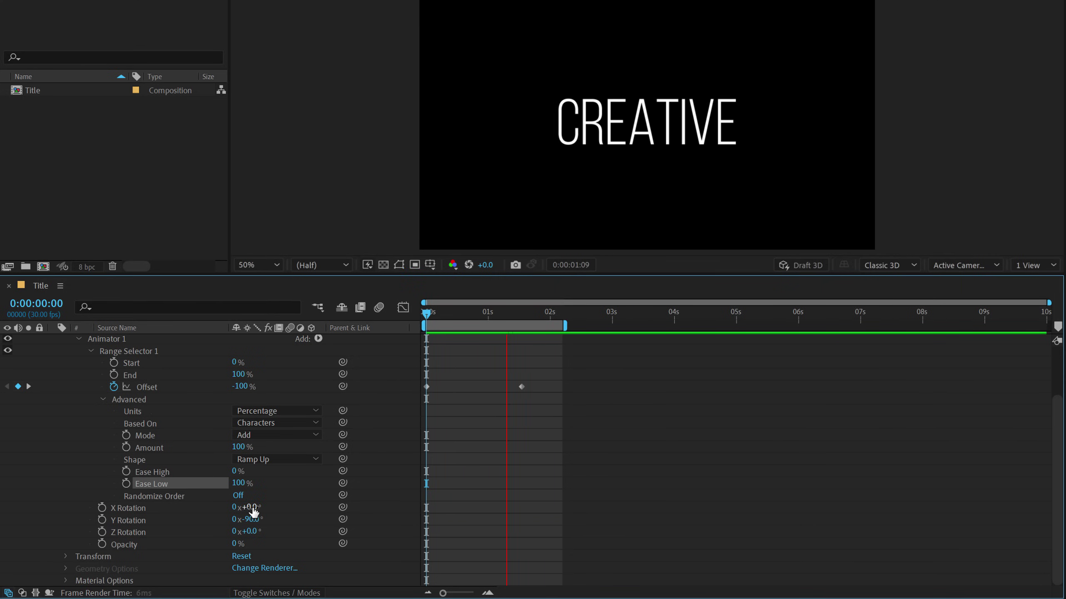
- Scrub X Rotation to 33° and Z Rotation to 47°, stopping the preview at 1:09
drag(246, 507, 260, 507)
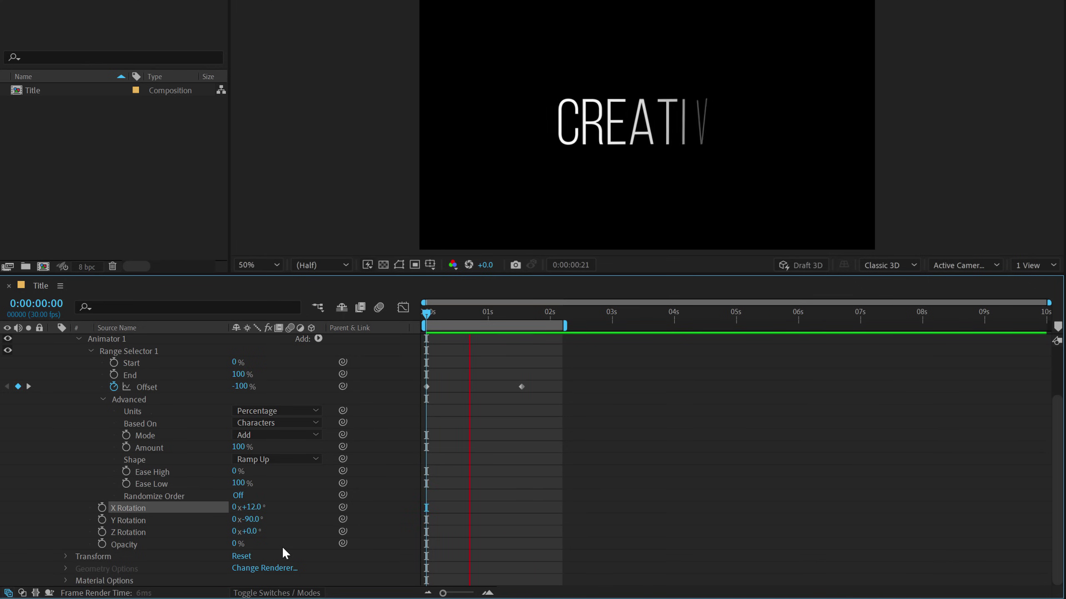
drag(245, 507, 274, 531)
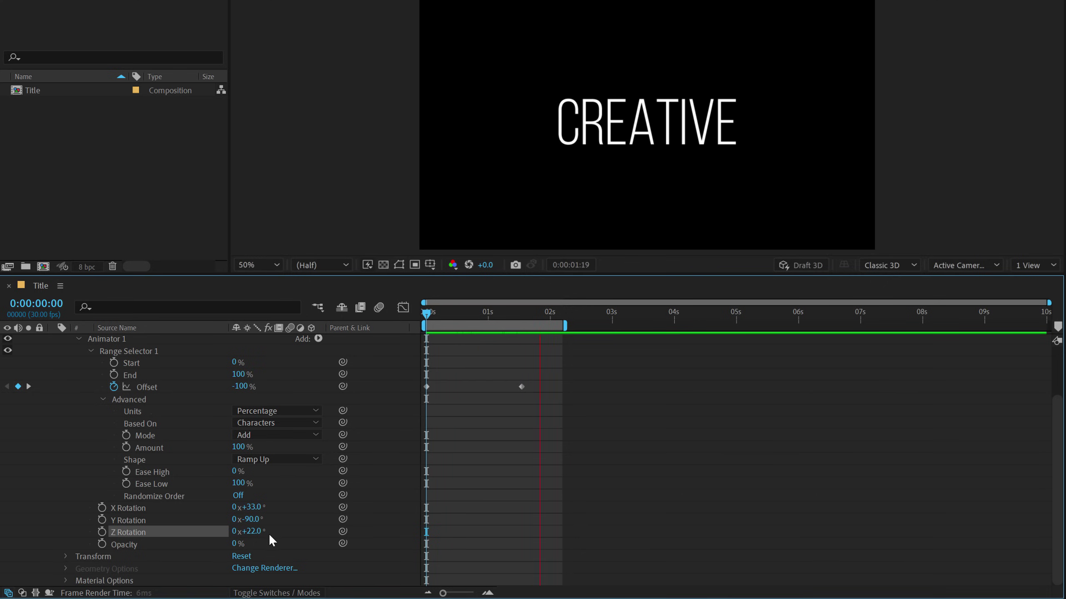
drag(268, 533, 294, 533)
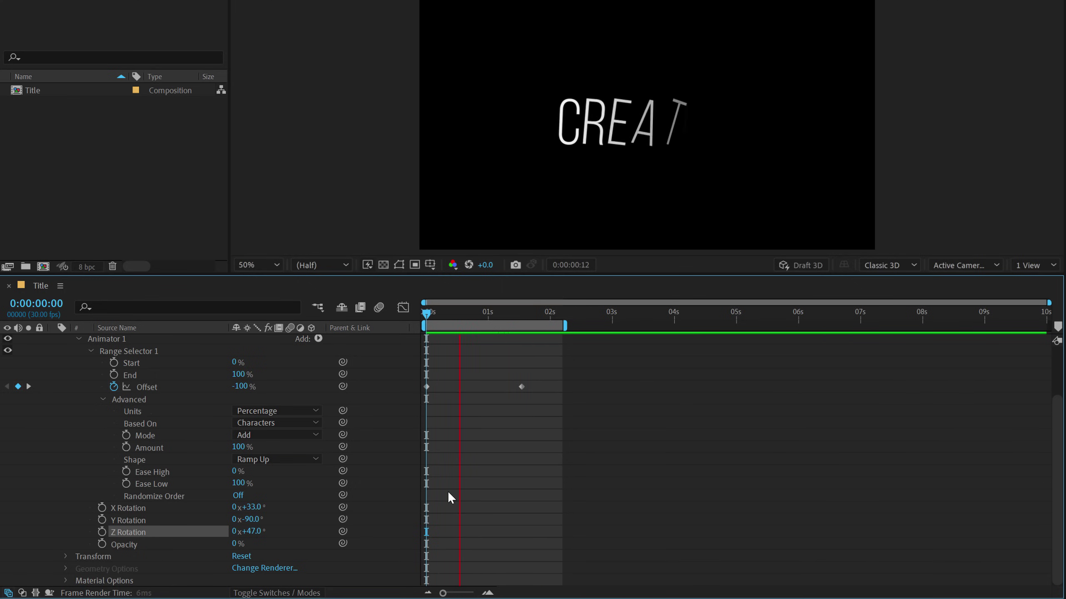
click(505, 314)
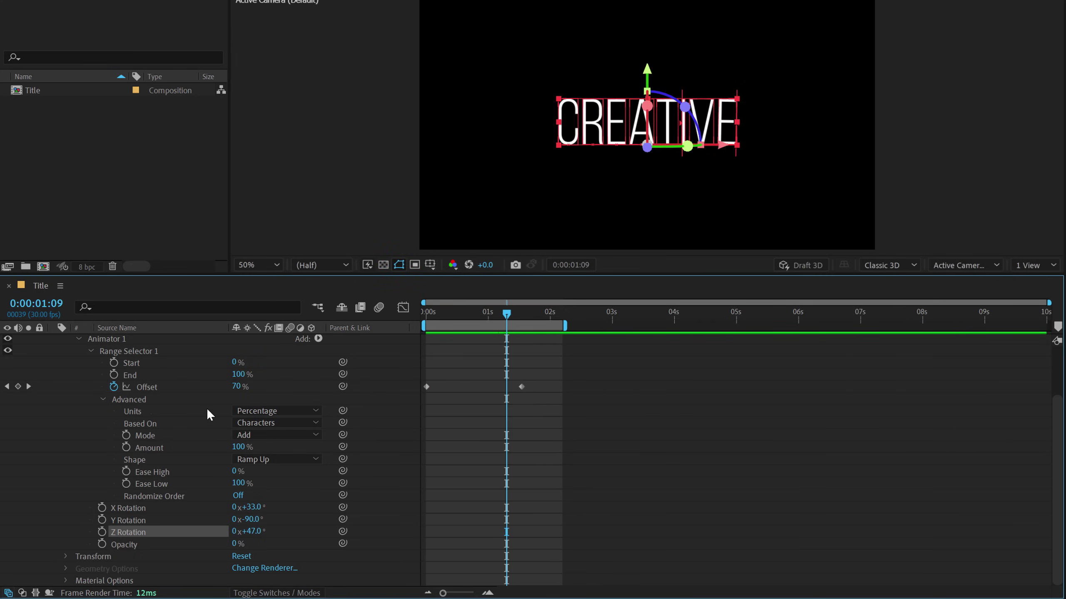
- Collapse Range Selector 1, select X, Y, Z Rotation and Opacity, and delete them
scroll(99, 426, up, 3)
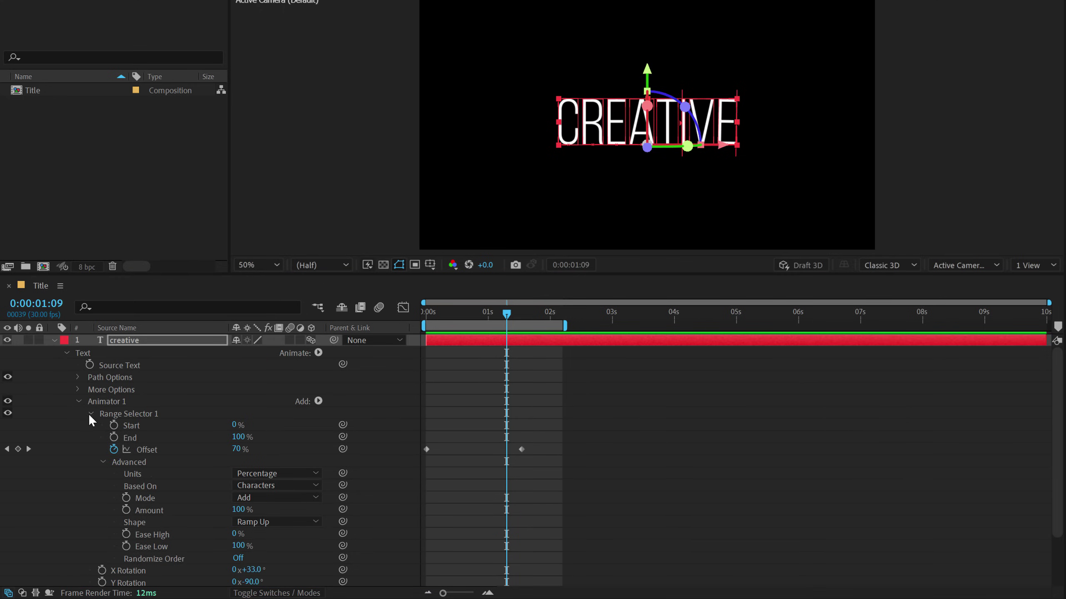
click(91, 414)
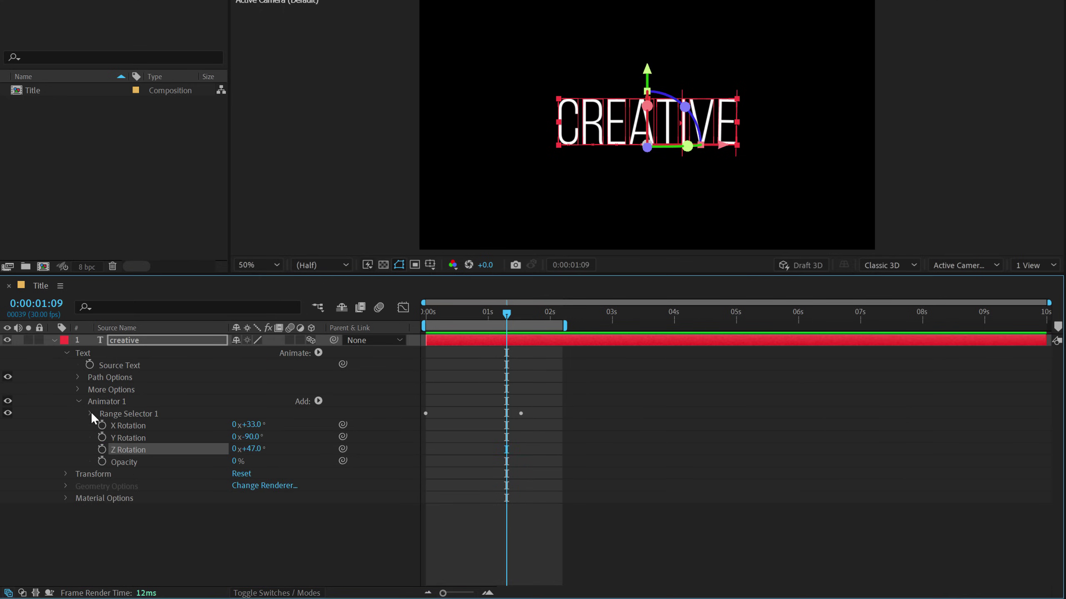
click(132, 430)
shift+click(127, 461)
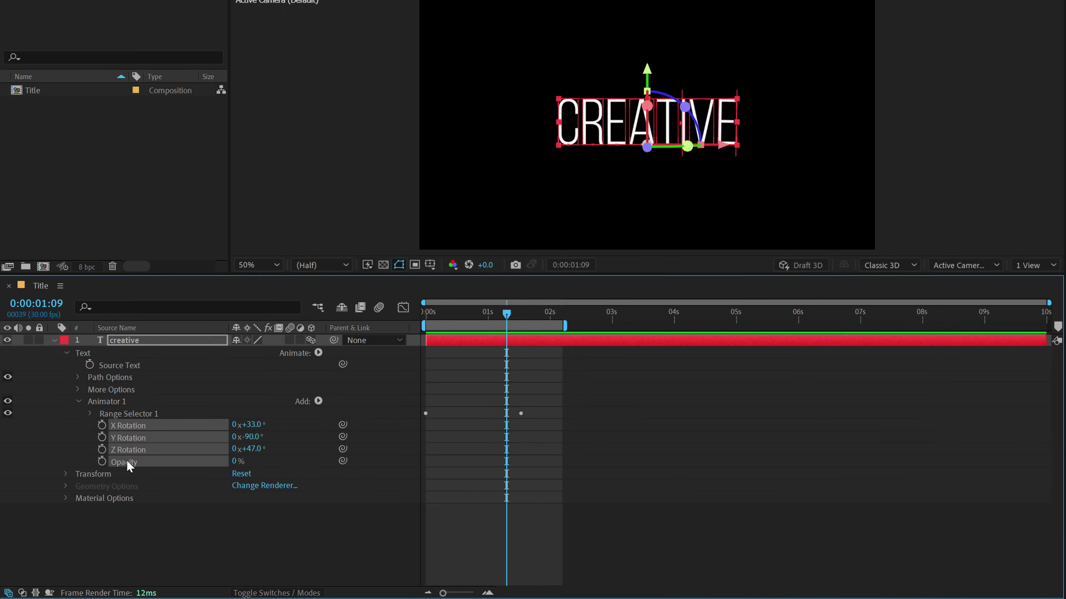
key(Delete)
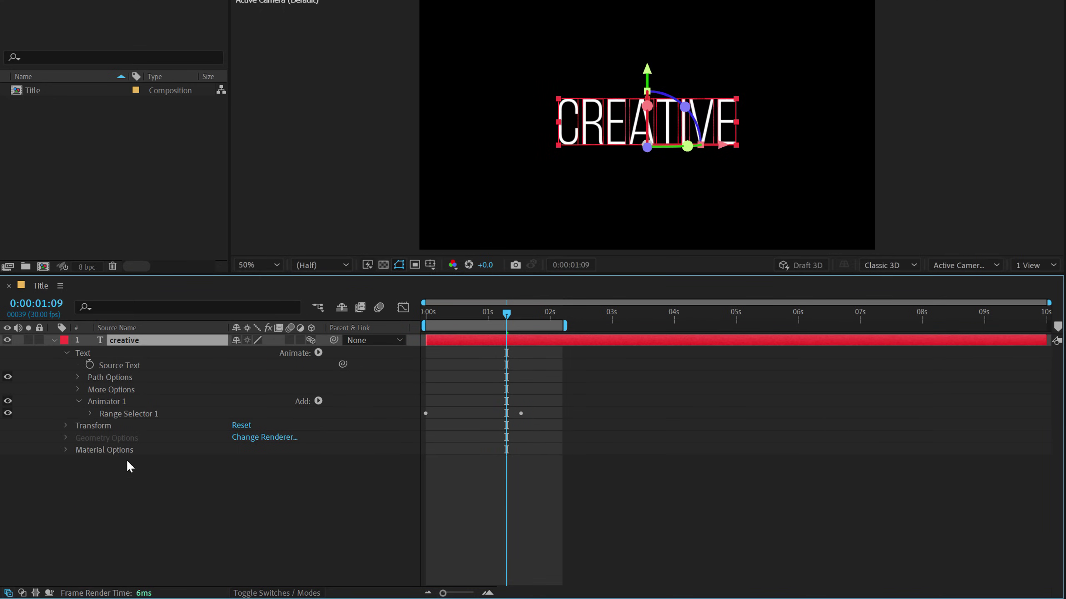
- Turn off the text layer's 3D switch and preview from the start
click(311, 341)
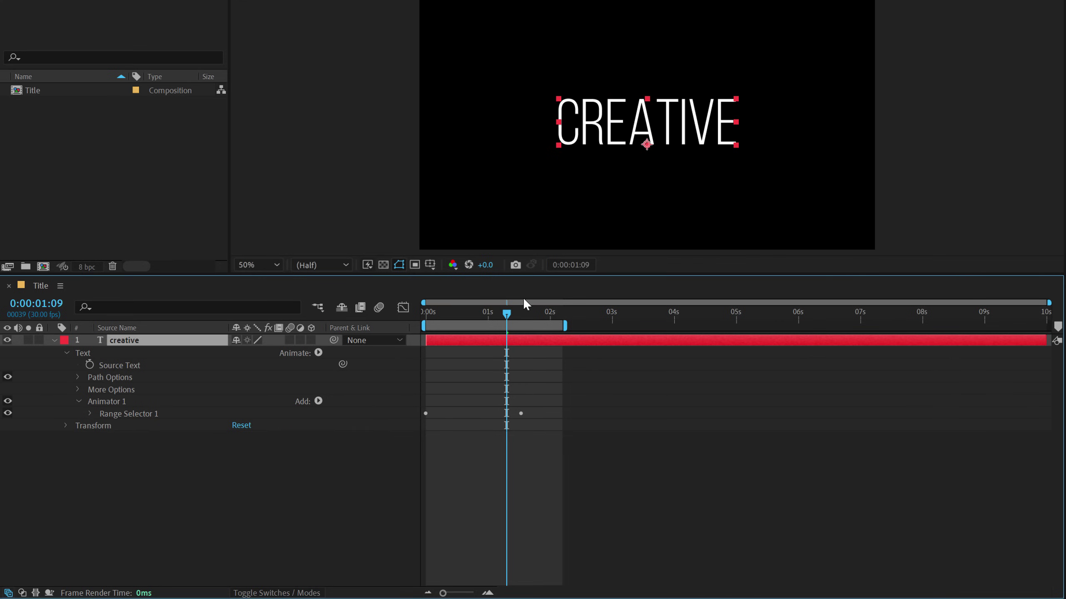
click(424, 362)
drag(447, 316, 428, 314)
key(space)
- Add Opacity and Scale properties to Animator 1
click(338, 400)
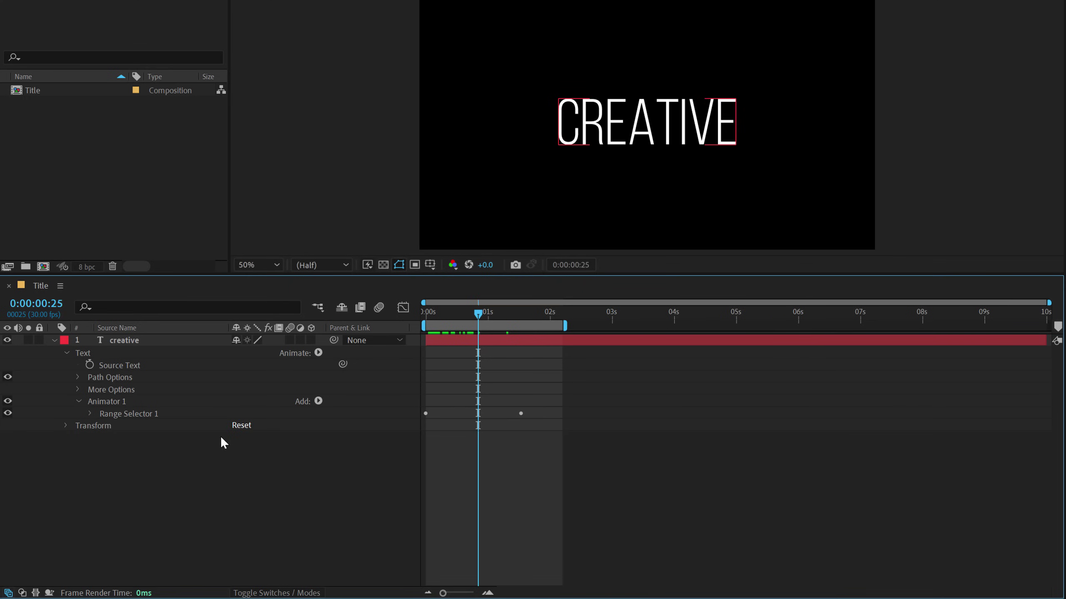
click(318, 402)
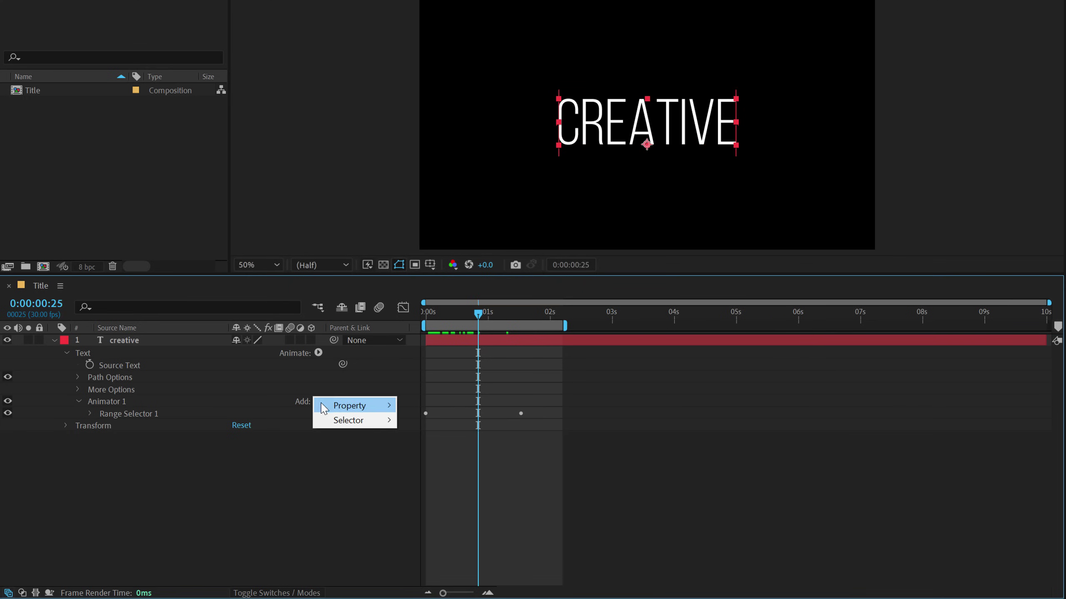
mouse_move(355, 410)
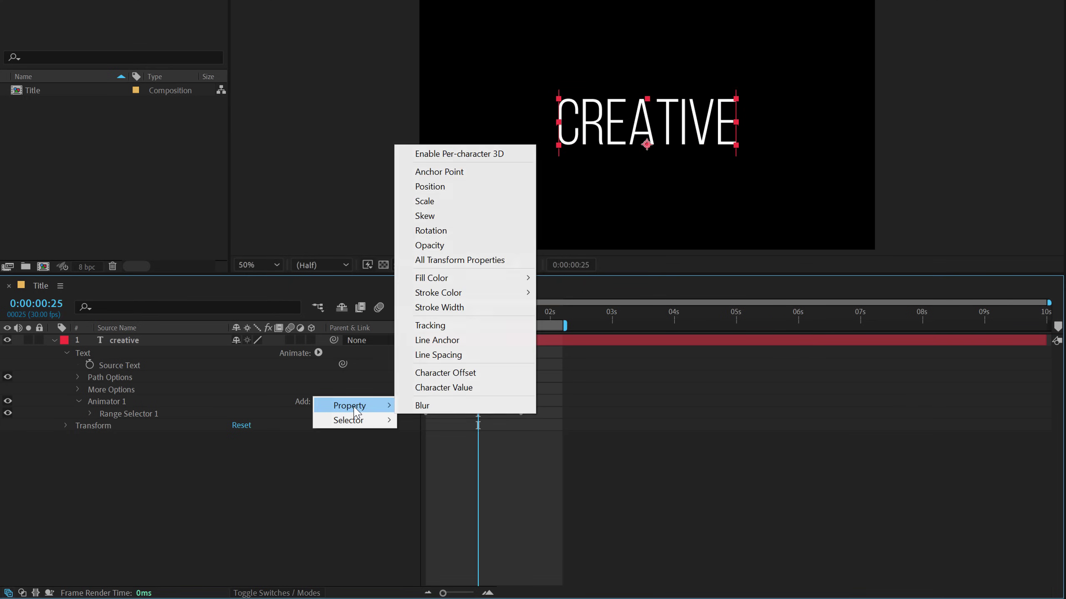
click(441, 245)
click(288, 490)
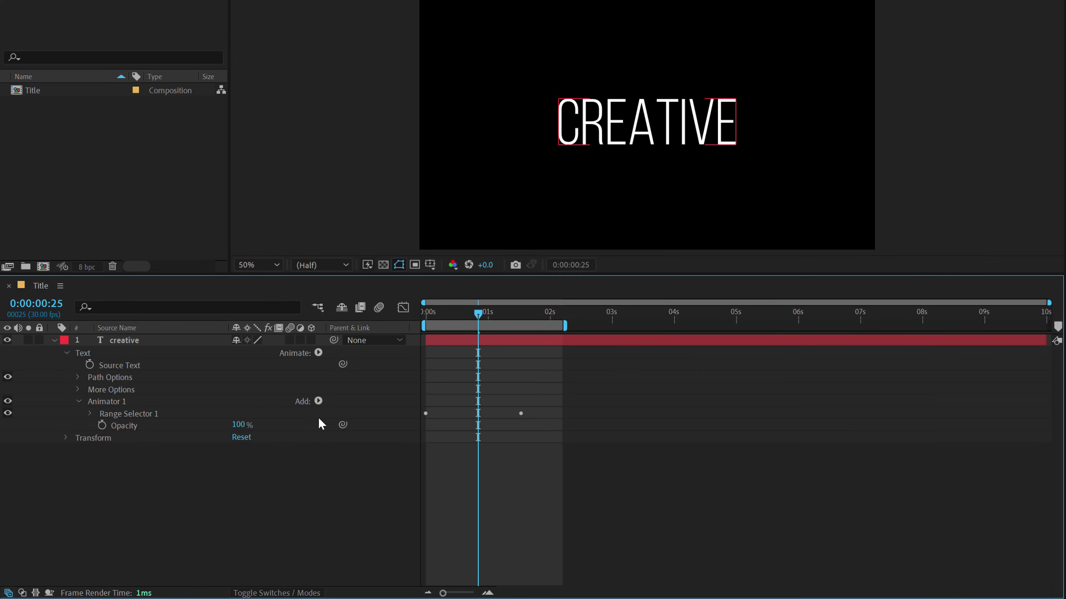
click(318, 401)
mouse_move(374, 407)
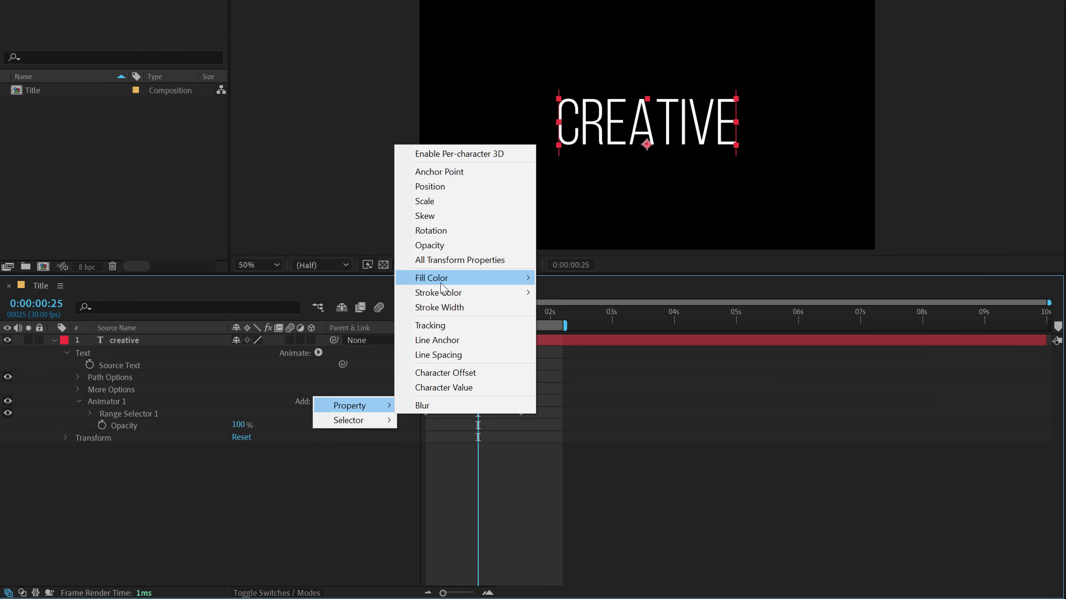
click(438, 206)
- Set Scale and Opacity to 0, then preview the reveal, stopping near one second
click(275, 424)
text(0)
key(Return)
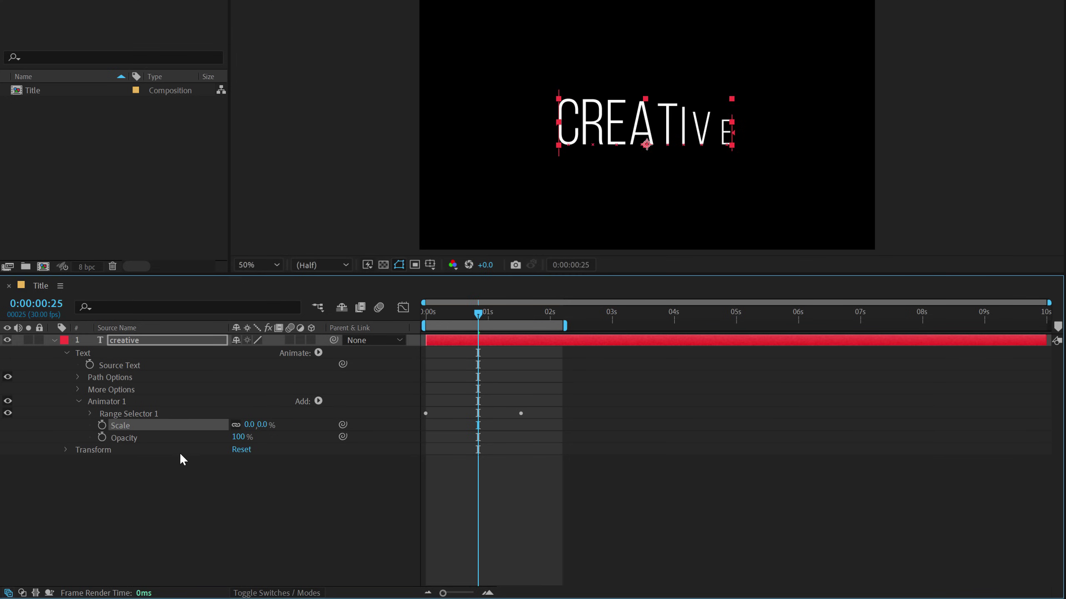
click(237, 437)
text(0)
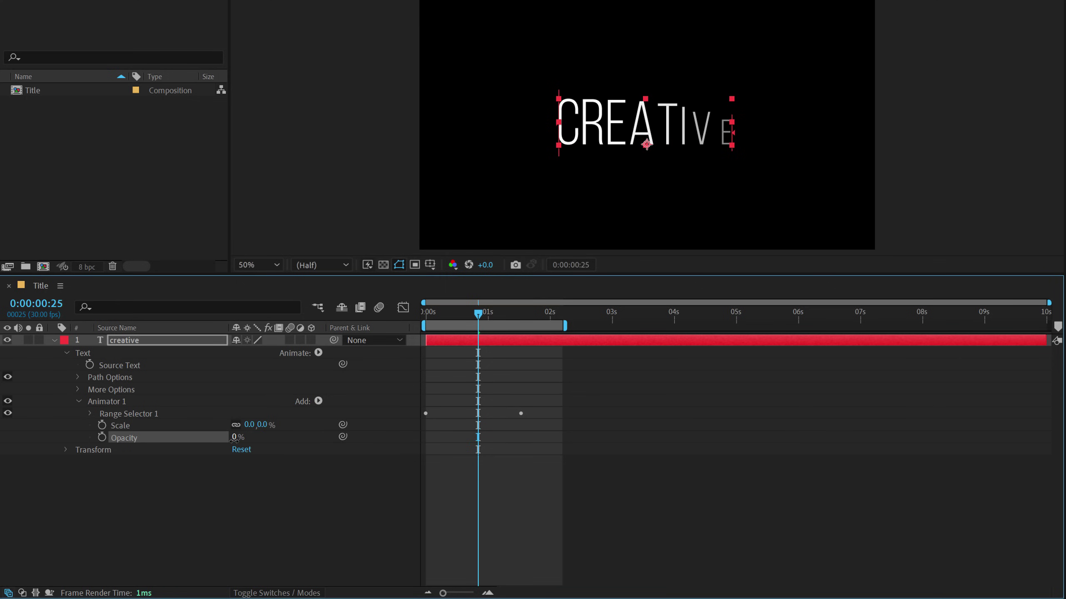
click(238, 461)
drag(450, 310, 401, 318)
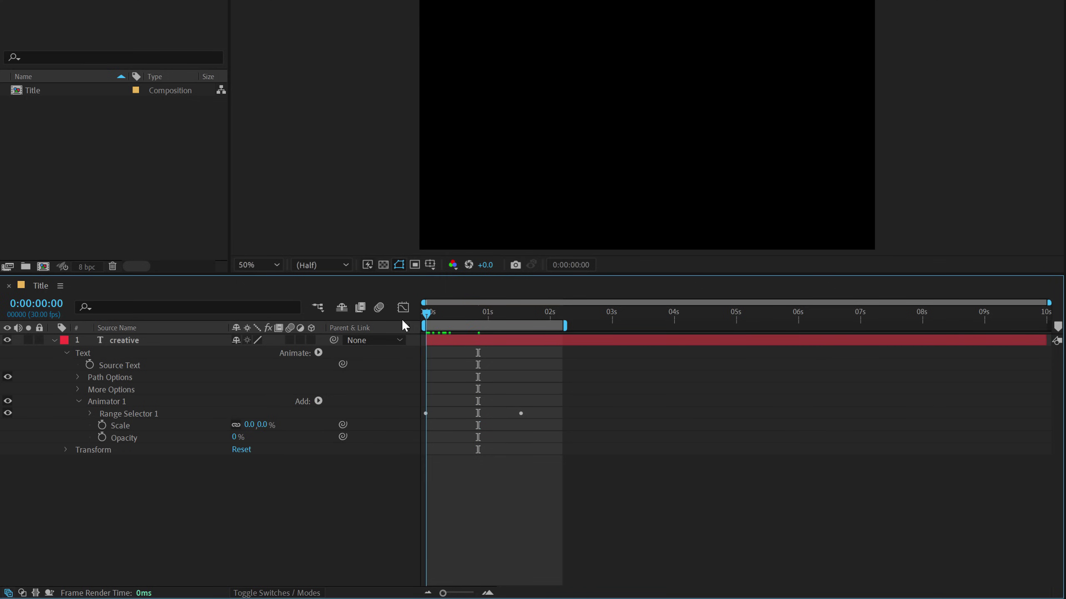
key(space)
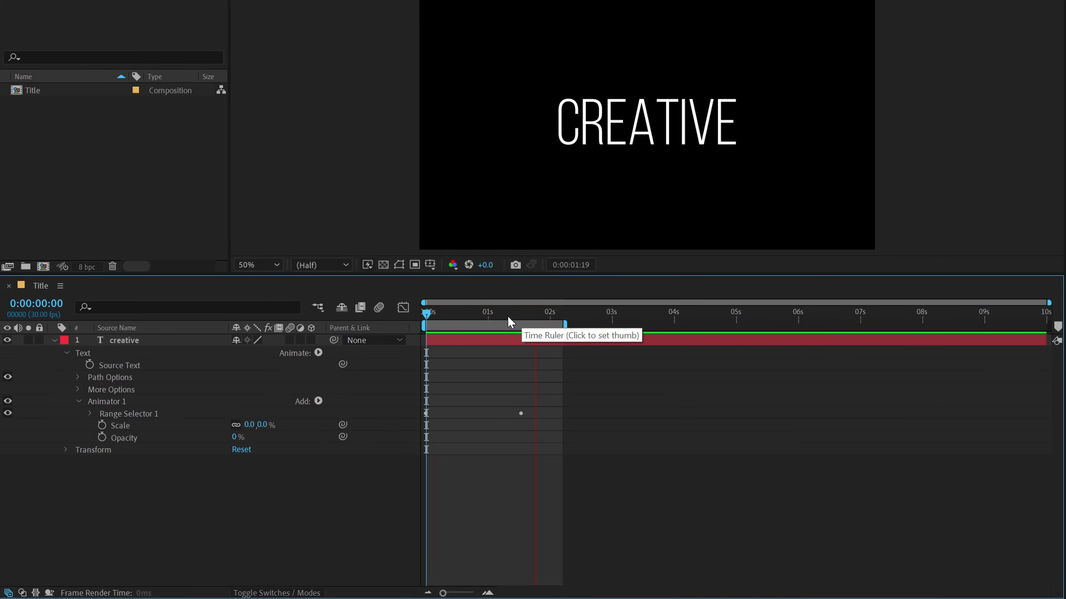
drag(507, 315, 487, 315)
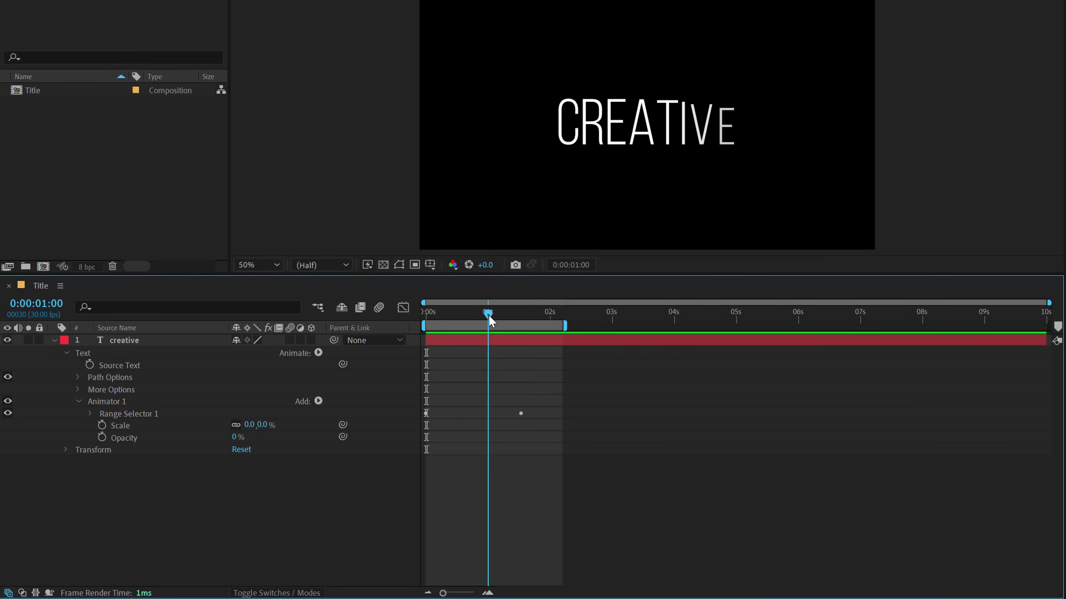
- Undo an accidental Position animator and duplicate Animator 1 as Animator 2
click(108, 401)
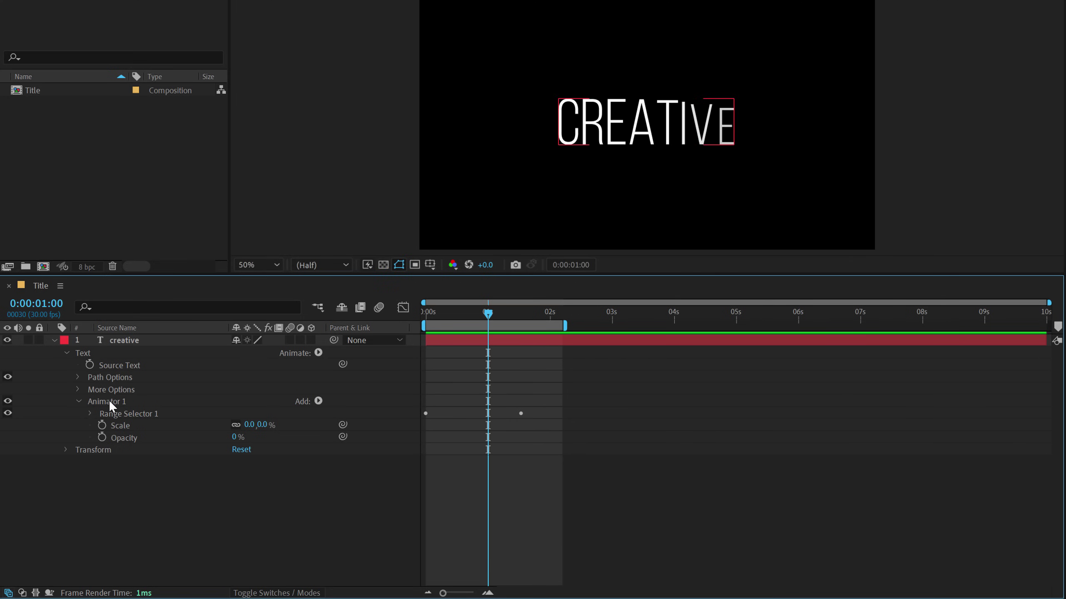
click(318, 352)
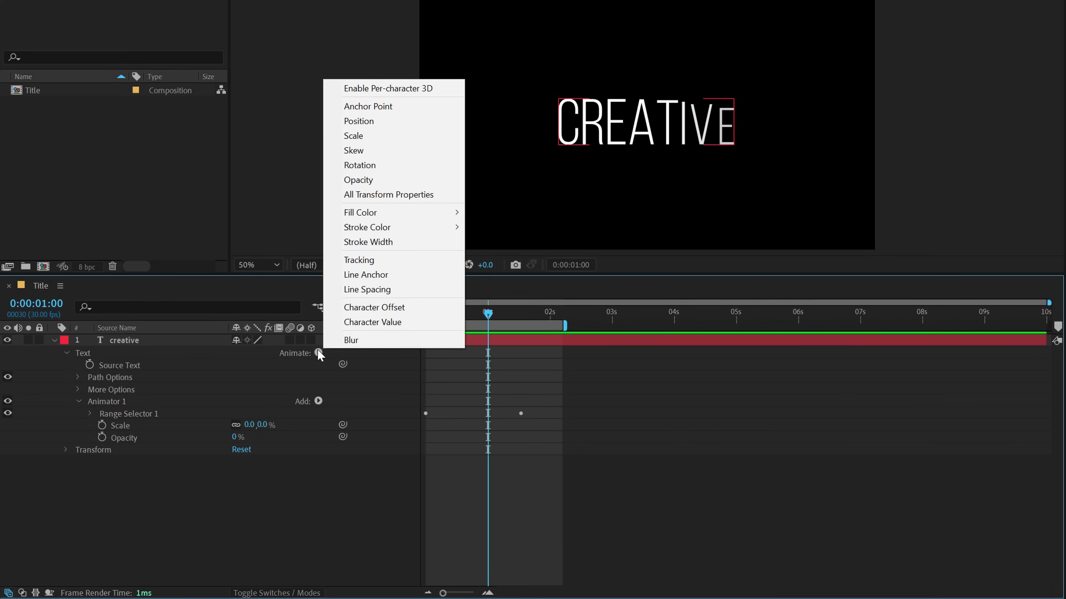
click(365, 122)
key(ctrl+z)
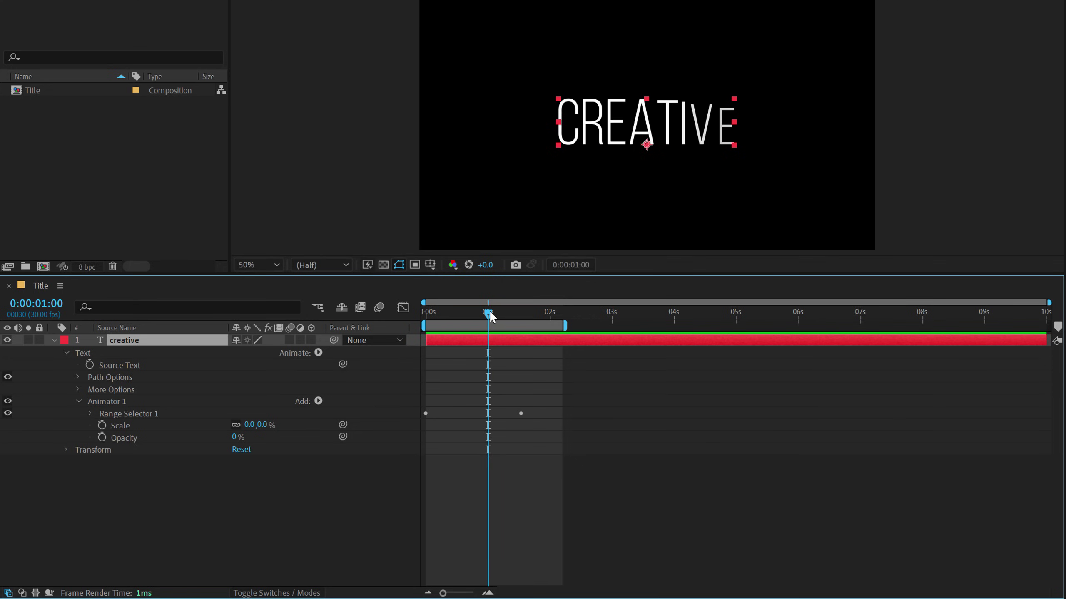
drag(488, 310, 489, 313)
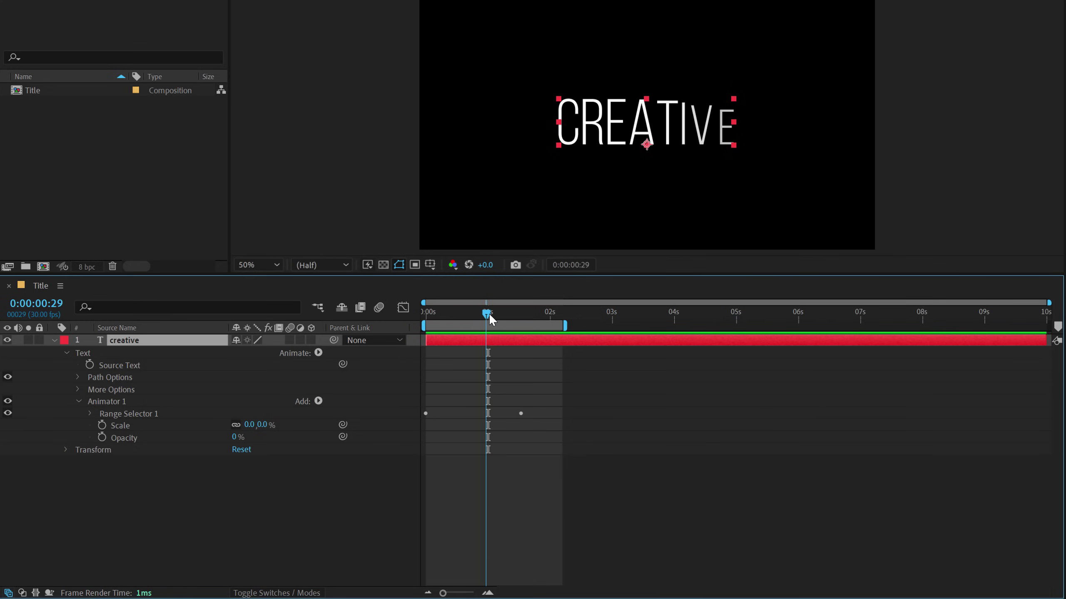
click(119, 404)
key(ctrl+d)
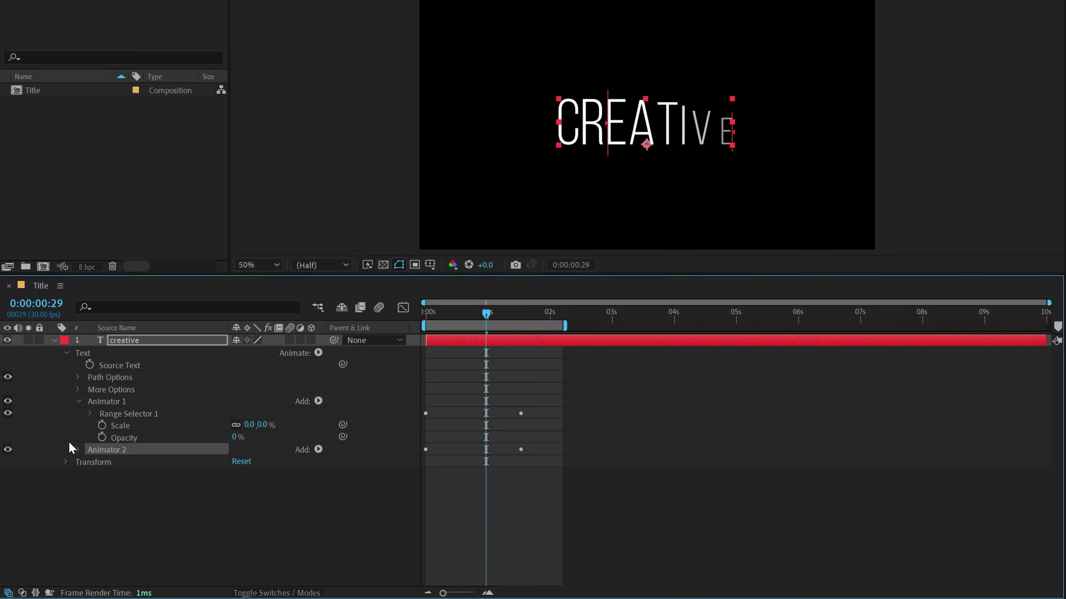
- Delete Scale and Opacity from Animator 2
click(77, 449)
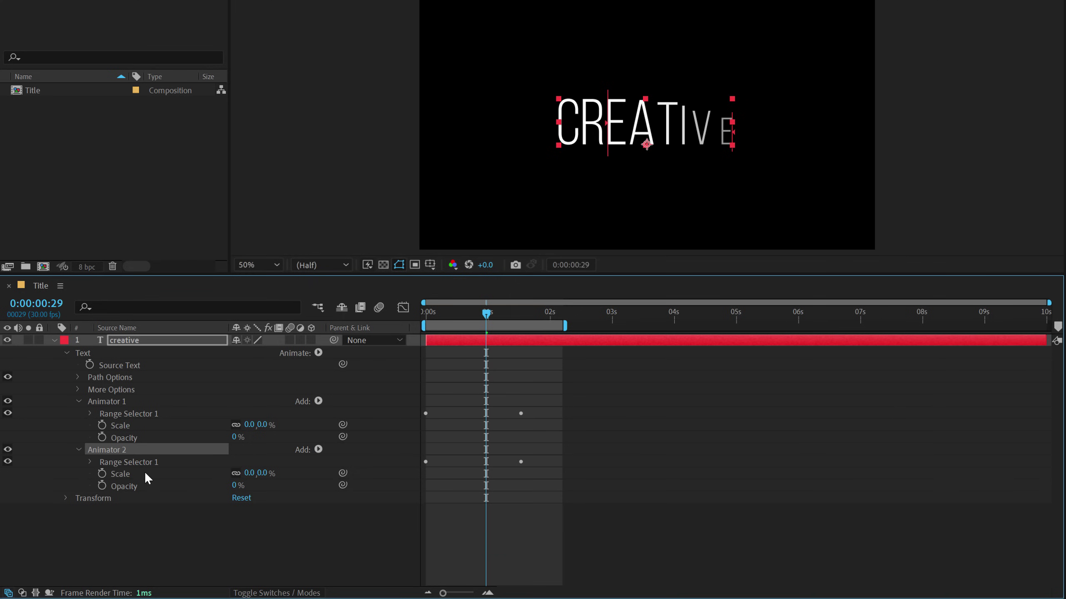
click(127, 473)
shift+click(124, 485)
key(Delete)
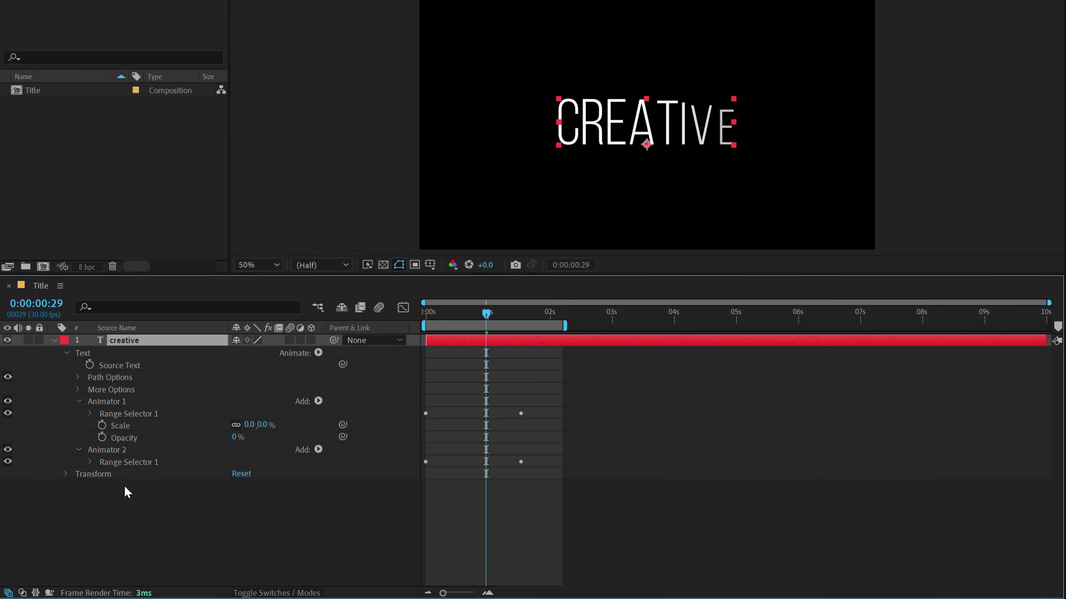
- Drag Animator 2's two Offset keyframes later in time
click(90, 462)
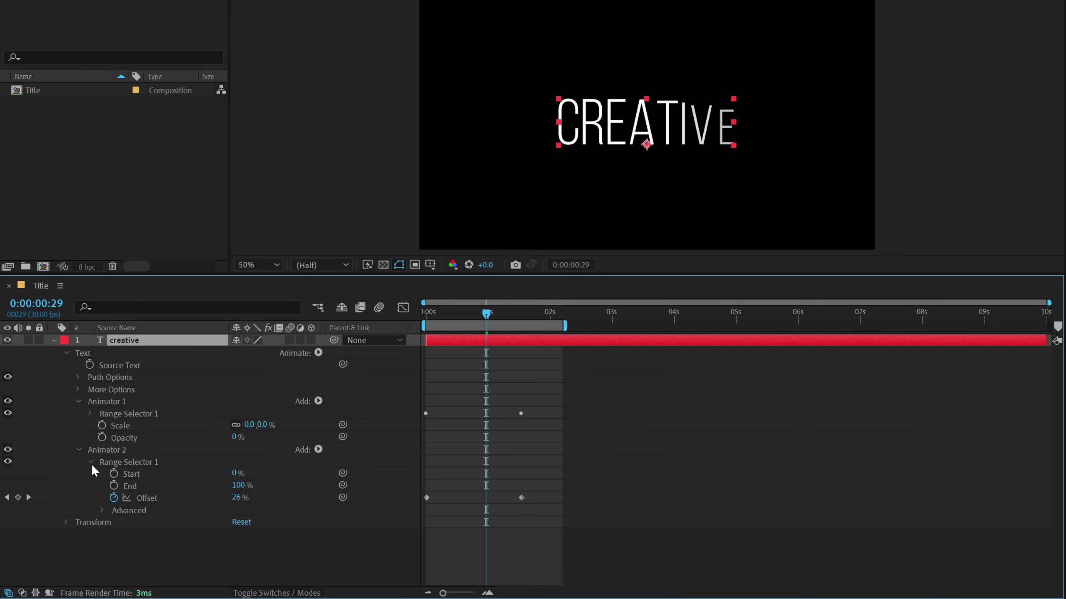
drag(547, 493, 410, 525)
drag(426, 498, 486, 500)
- Align the first Offset keyframe and give Animator 2 a Position of 0.0,-100.0
click(232, 530)
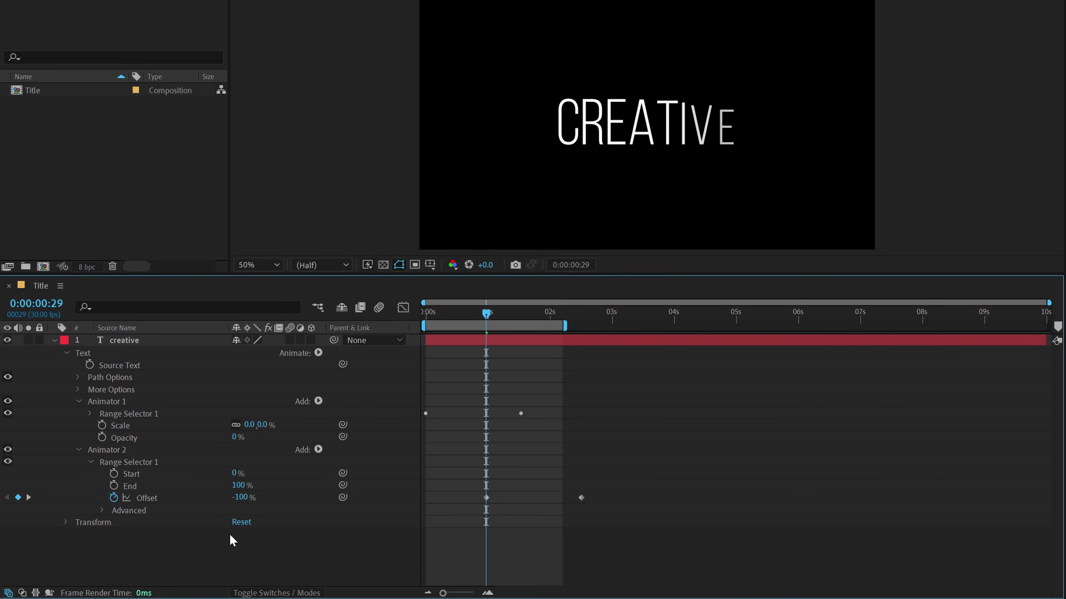
click(318, 450)
mouse_move(331, 453)
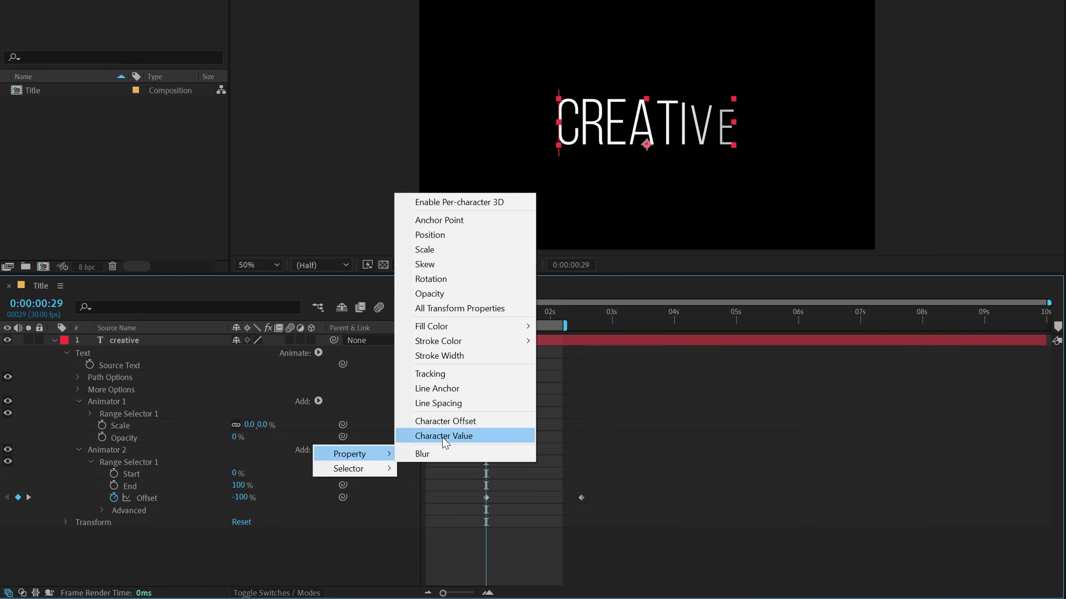
click(428, 236)
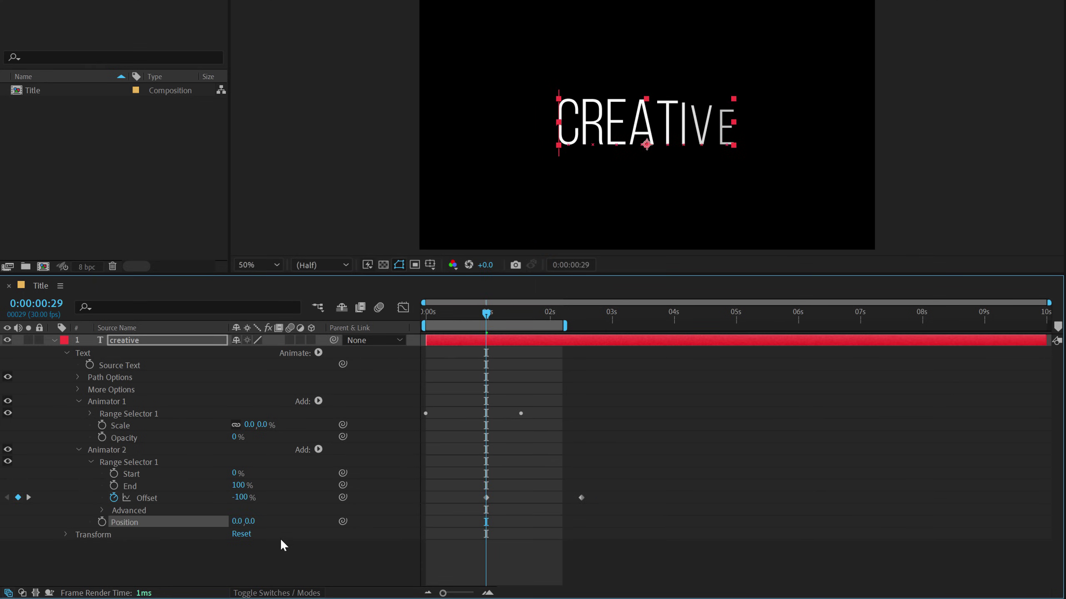
click(252, 521)
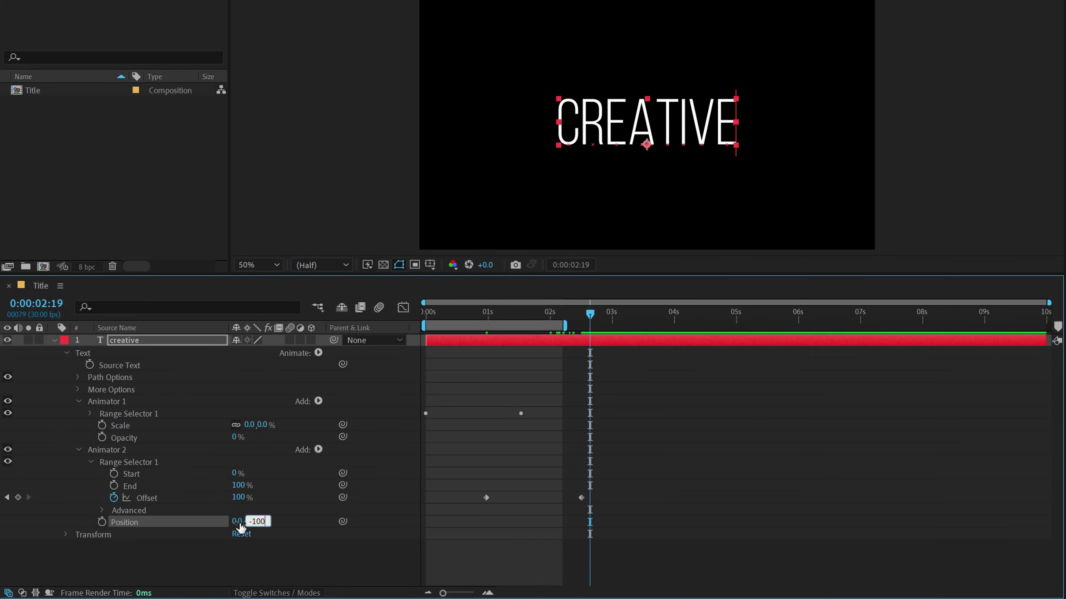
key(Return)
- Scrub and preview the letters dropping into place
drag(469, 313, 513, 334)
key(space)
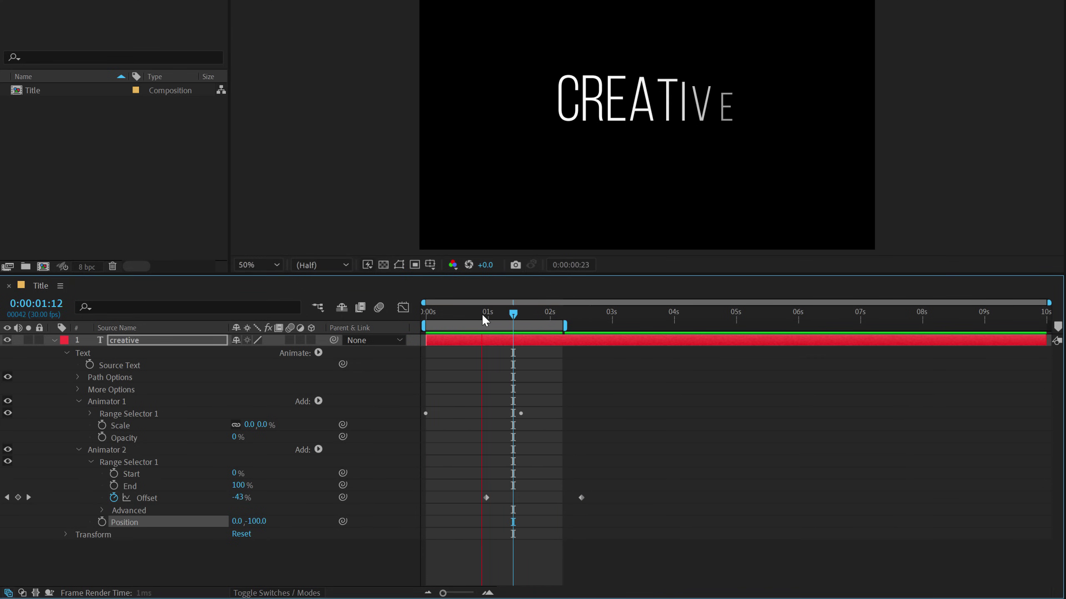
key(space)
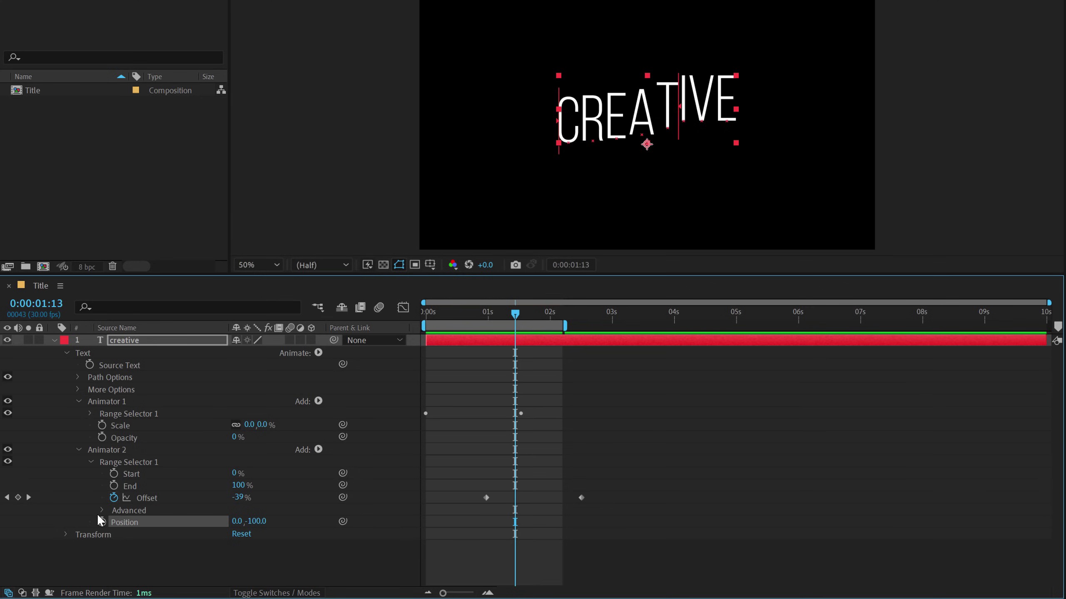
- Turn on Randomize Order in Range Selector 1's Advanced settings
click(102, 511)
scroll(295, 566, down, 3)
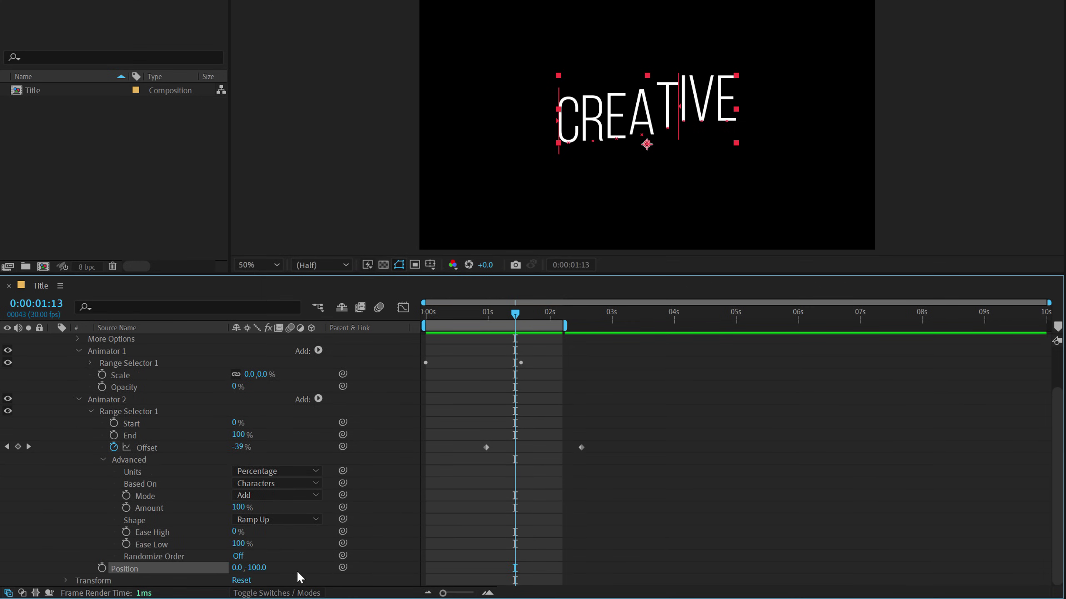
click(242, 556)
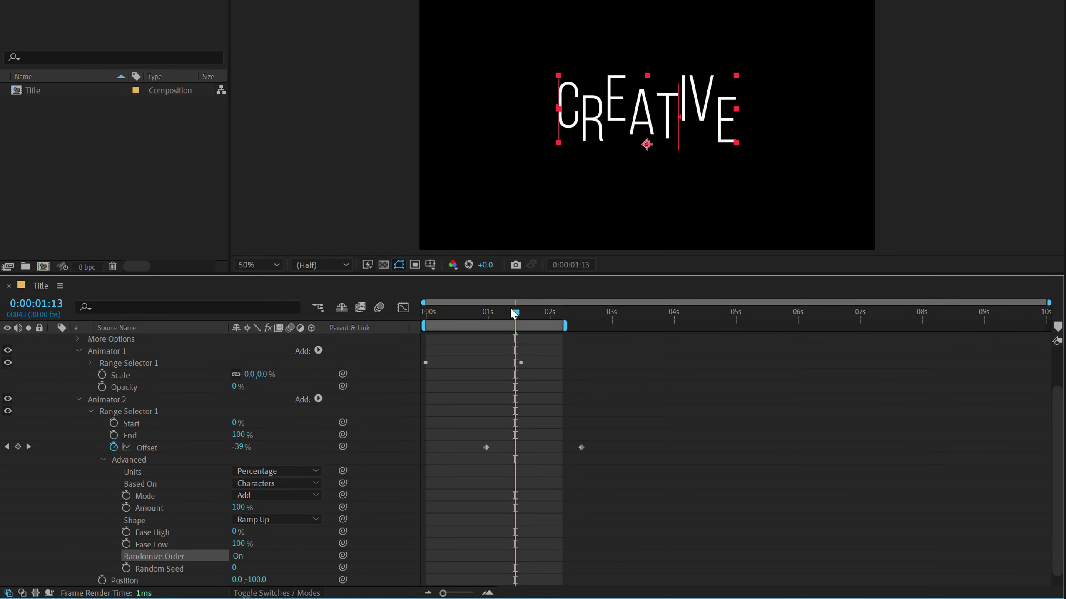
- Extend the work area to about 3.7 seconds and preview from the start
key(Home)
drag(566, 326, 657, 326)
key(space)
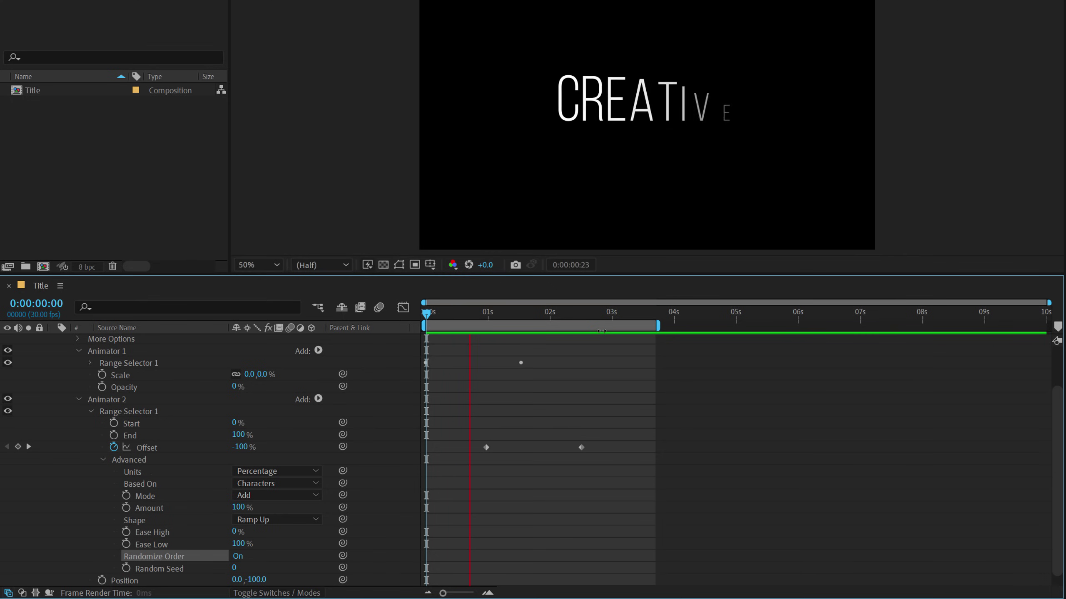
- Add a Blur property to Animator 1 with an initial amount of 30
click(372, 462)
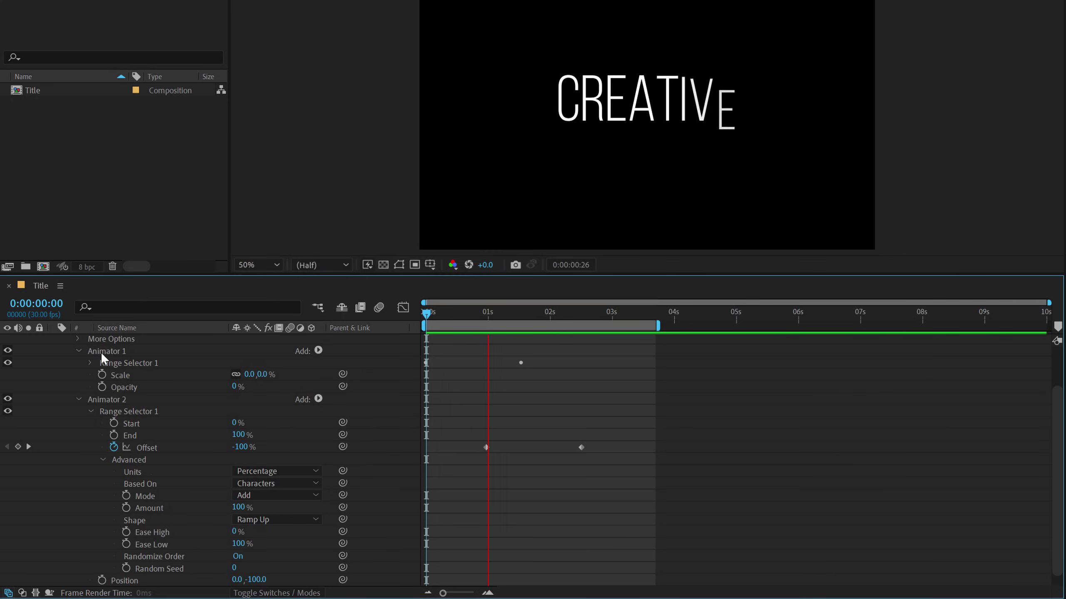
click(315, 351)
mouse_move(363, 356)
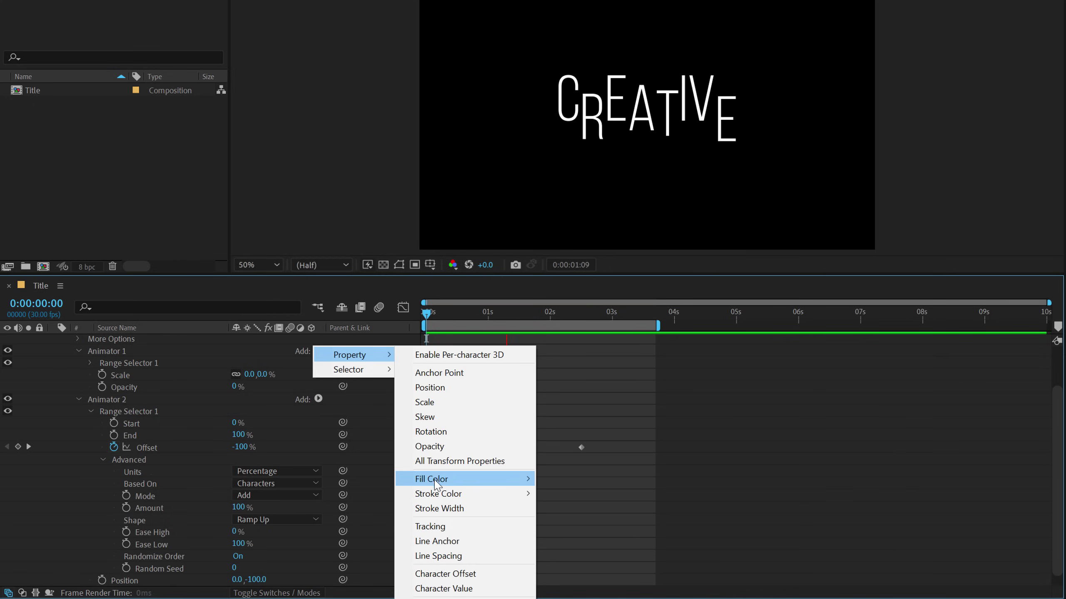
click(432, 598)
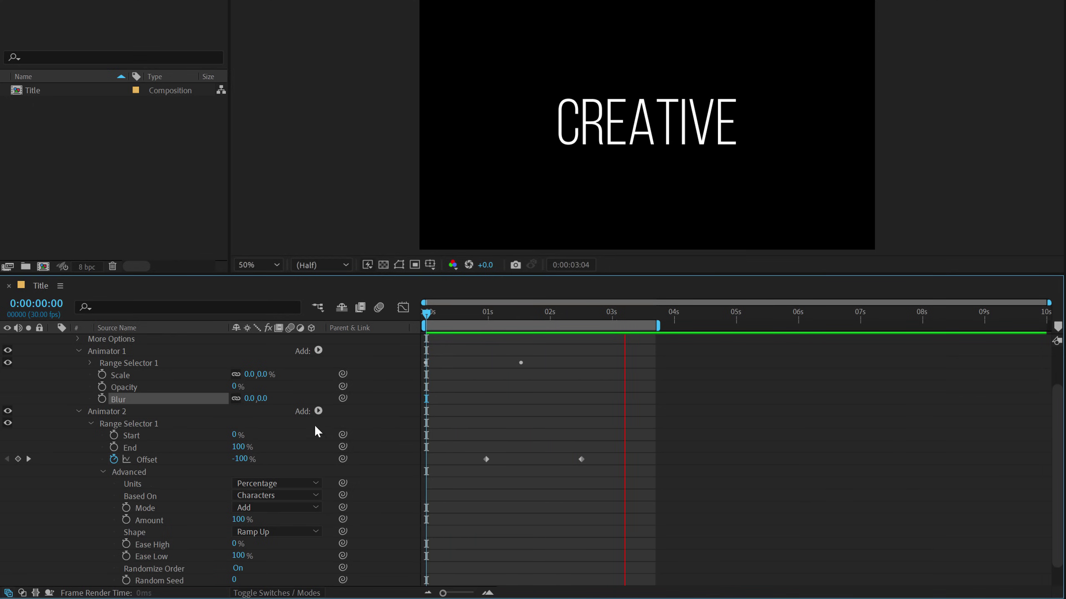
click(261, 398)
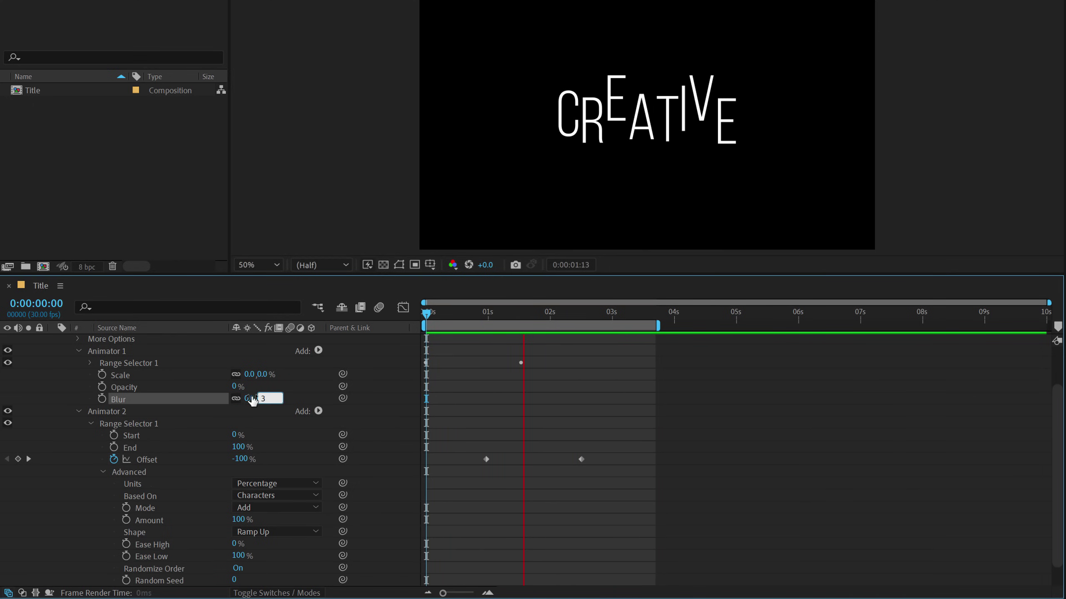
key(Return)
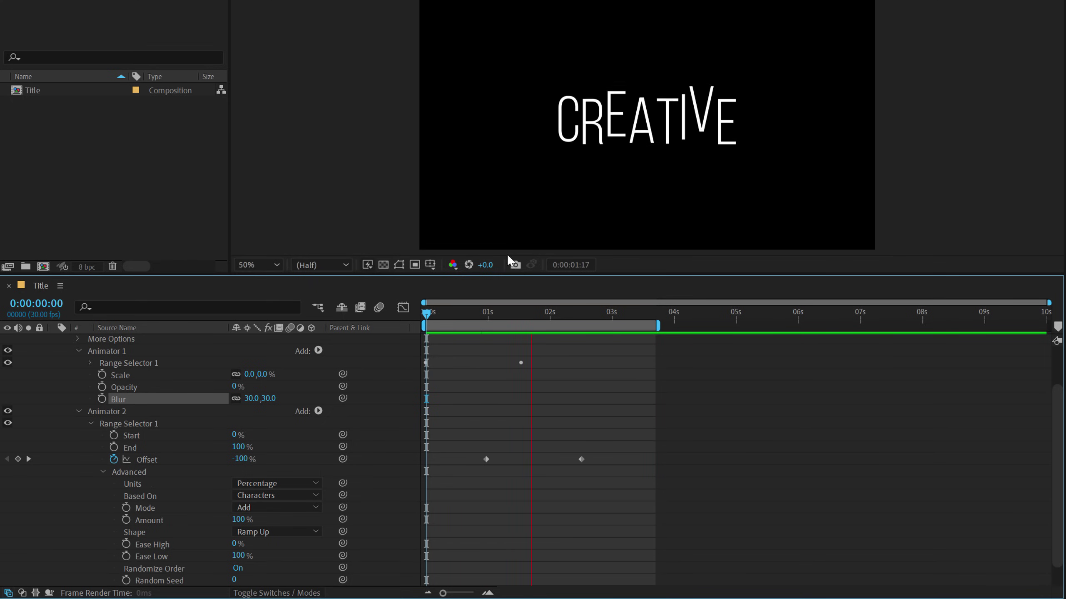
- At 0:00:00:23, raise Animator 1's Blur to 86 and preview the reveal
drag(481, 313, 473, 313)
click(251, 398)
text(86)
key(Return)
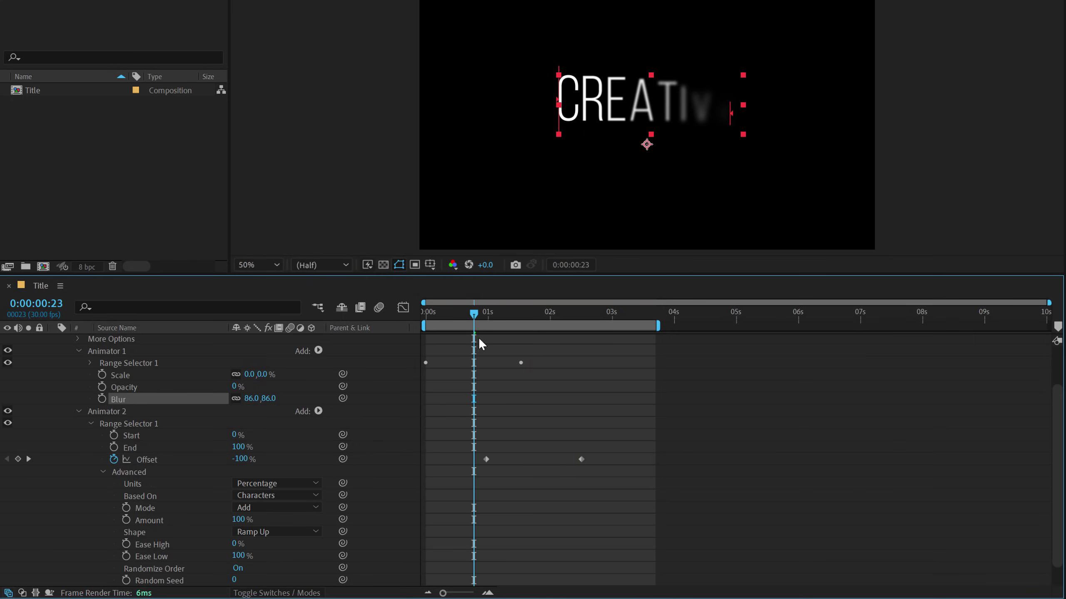
key(space)
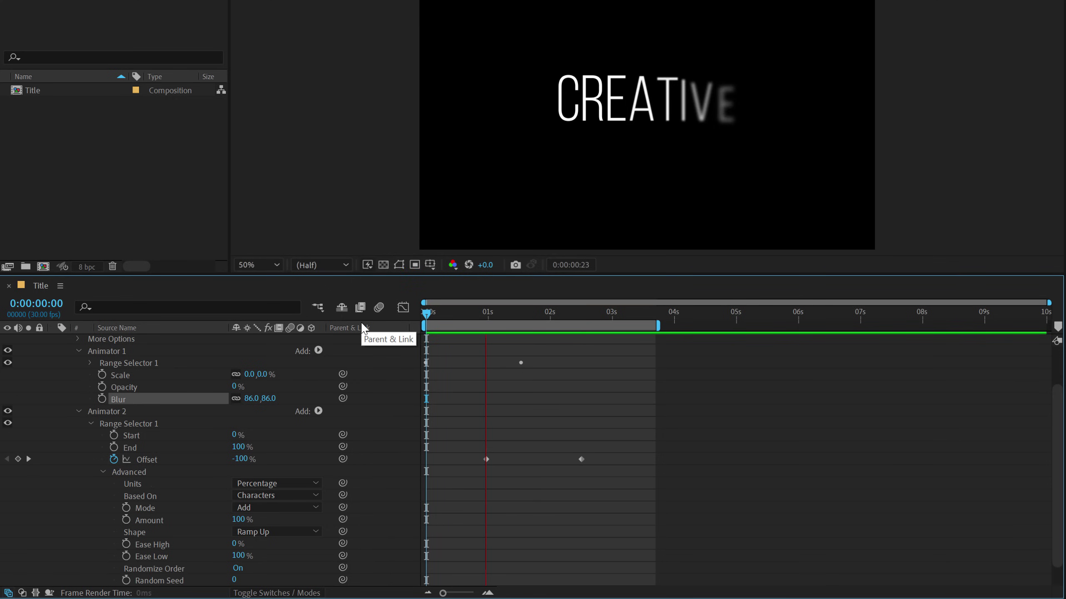
- Stop the preview, collapse Animator 1, and show Animator 2's Advanced range settings
click(480, 313)
click(101, 472)
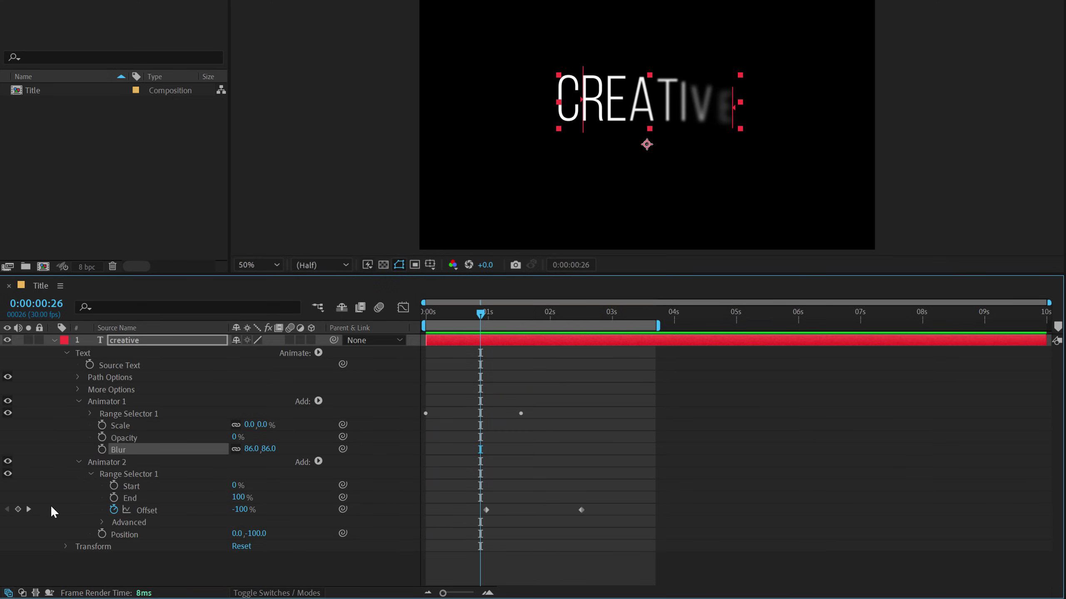
click(79, 462)
click(78, 401)
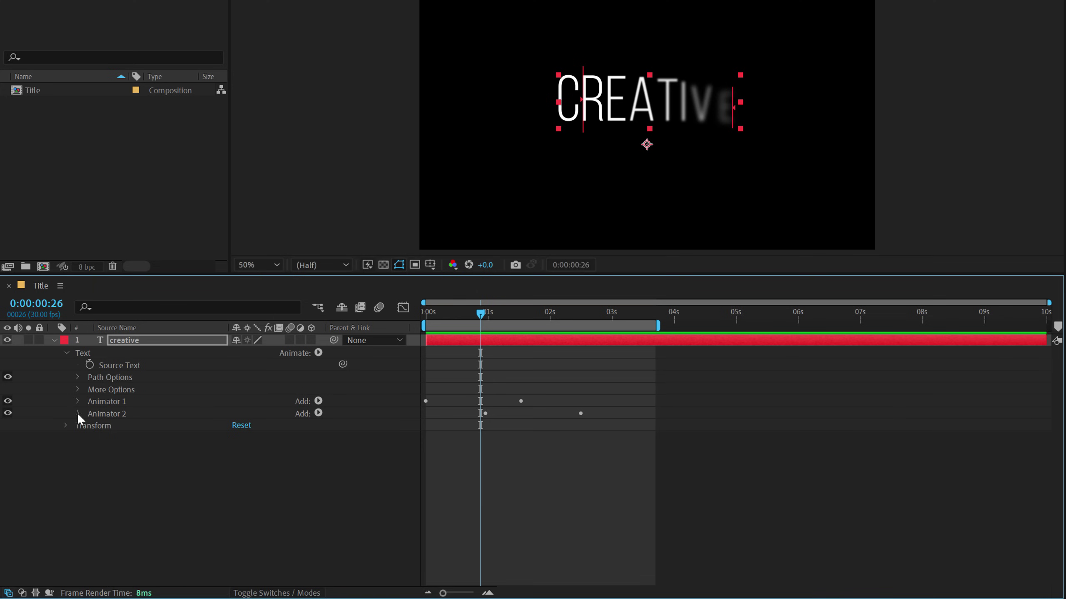
click(78, 413)
click(101, 474)
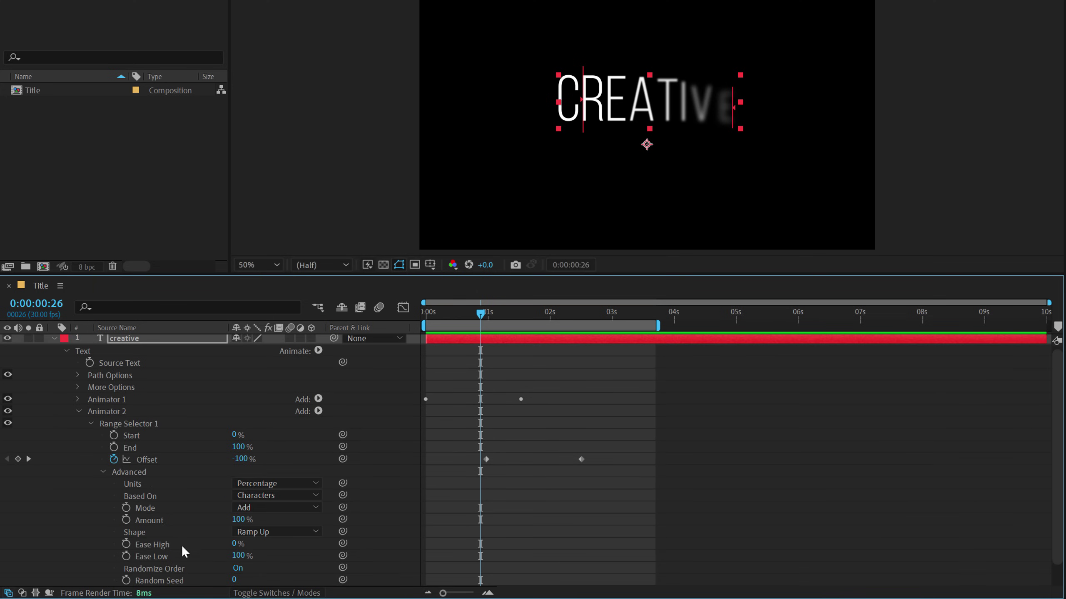
scroll(222, 516, down, 1)
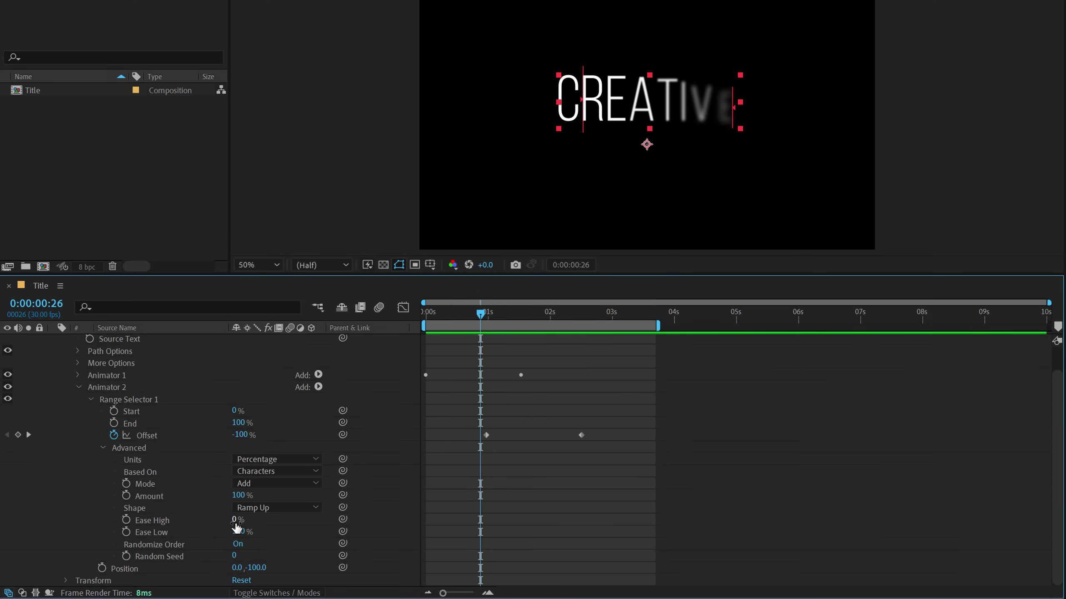
- Set Animator 2's Ease High to 25% and preview the eased reveal
click(237, 520)
text(25)
key(Return)
key(space)
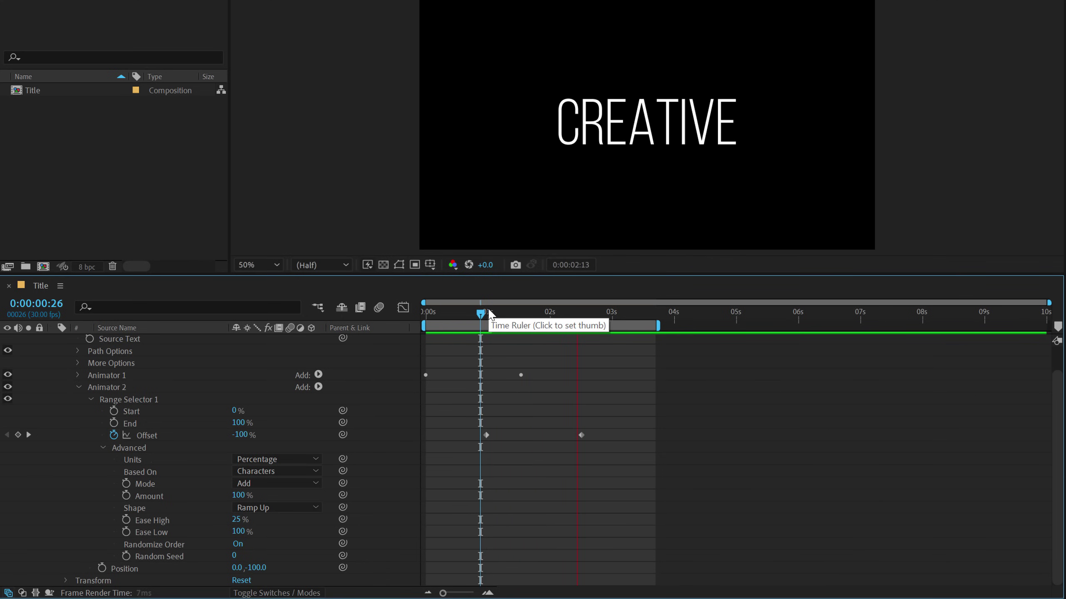